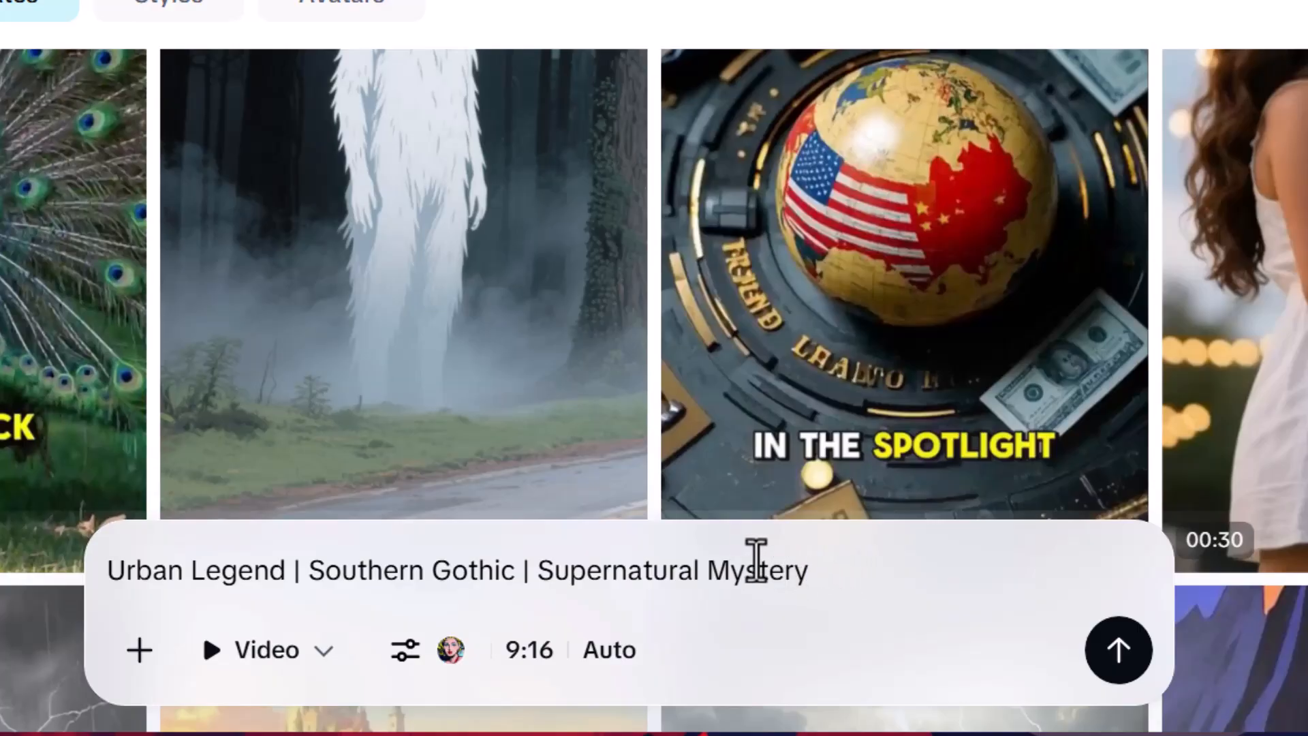
# Dismiss the Pro benefits notice and look through the caption template presets
pyautogui.moveTo(415, 570); pyautogui.dragTo(129, 570)
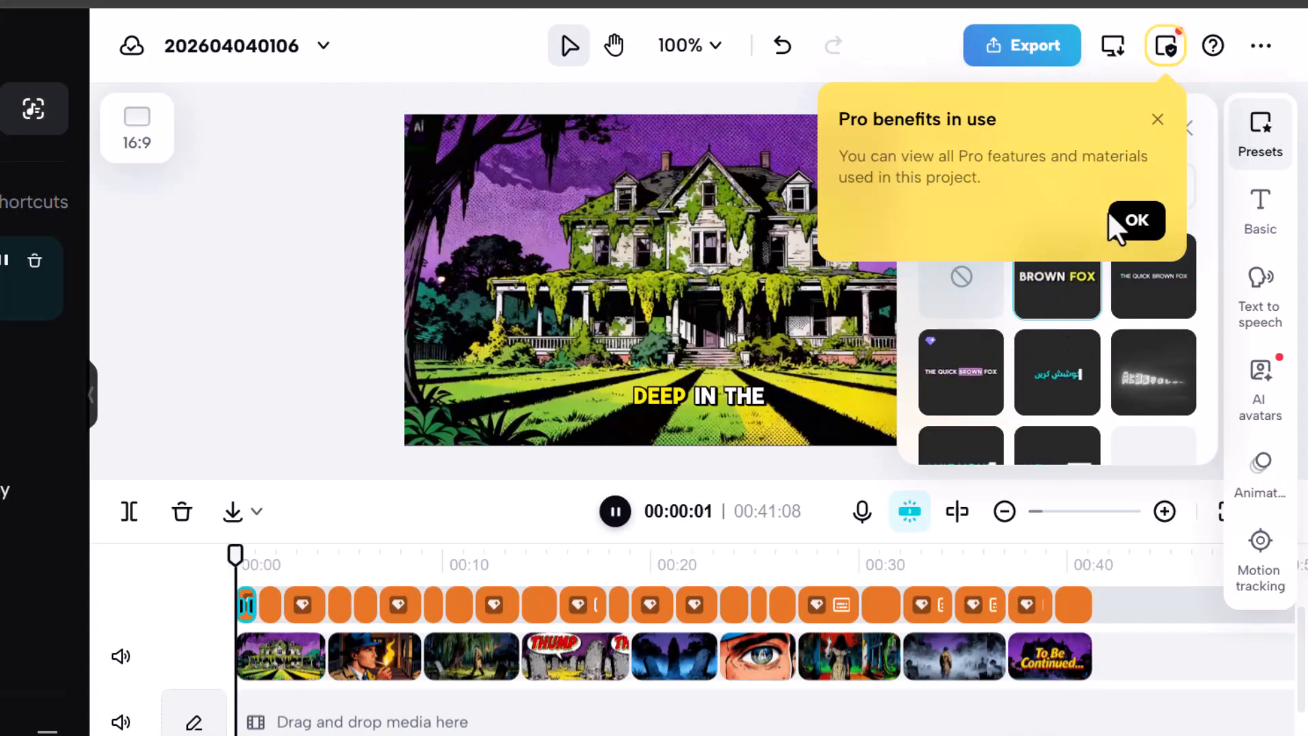
pyautogui.click(1158, 119)
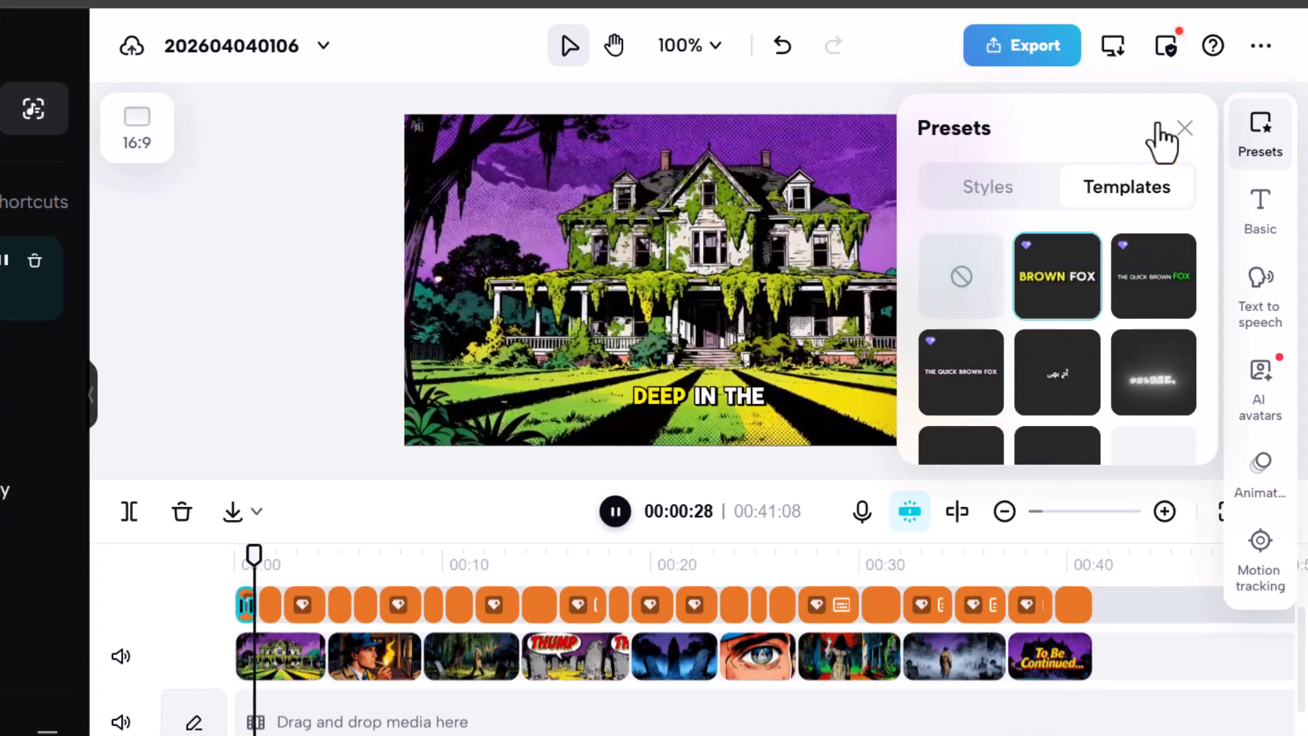
pyautogui.click(1067, 393)
pyautogui.scroll(-2, 376, 600)
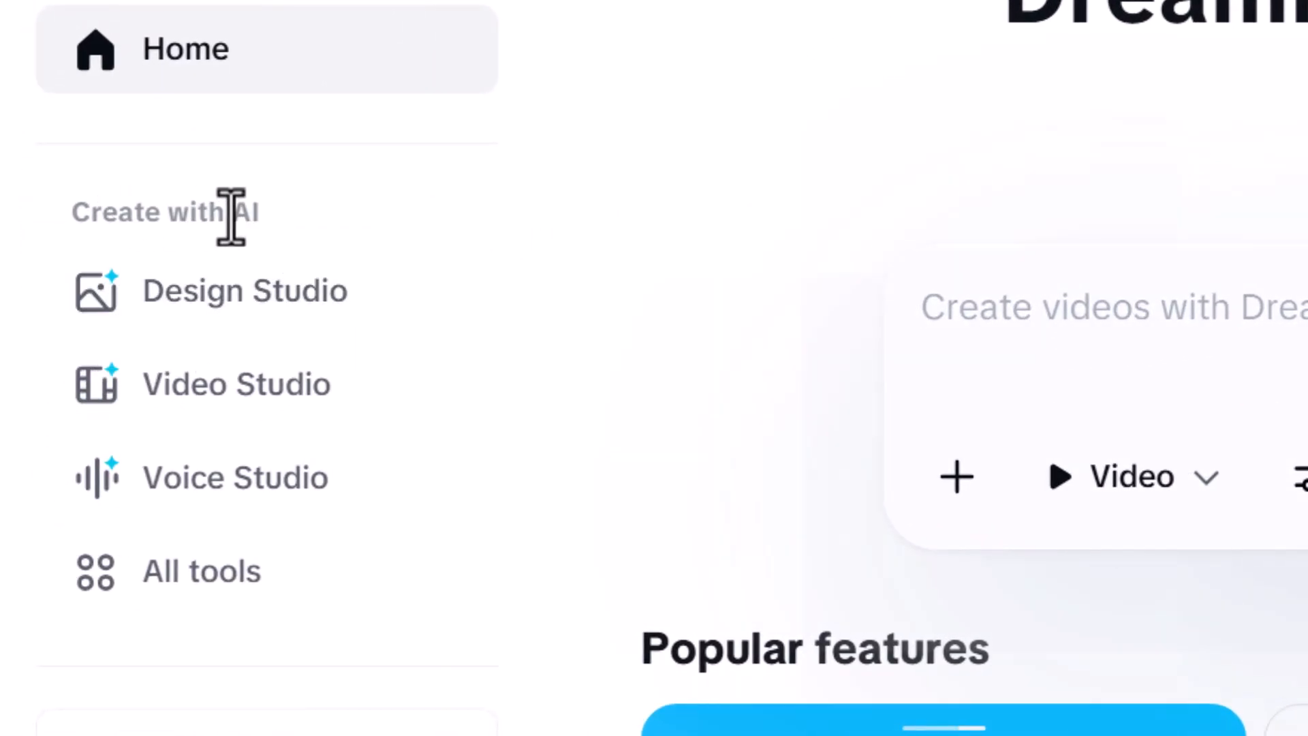
# Open Video Studio and activate its empty video prompt box
pyautogui.click(257, 399)
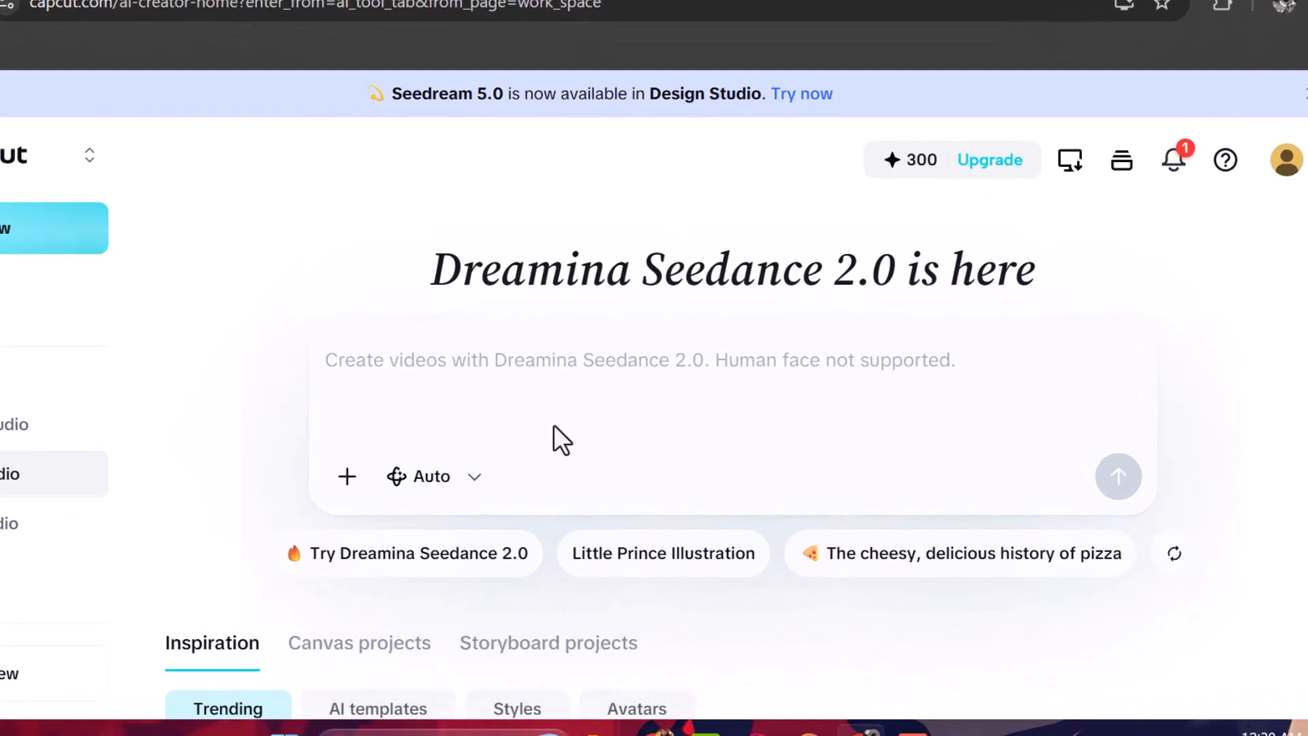
pyautogui.scroll(-3, 633, 443)
pyautogui.scroll(5, 435, 427)
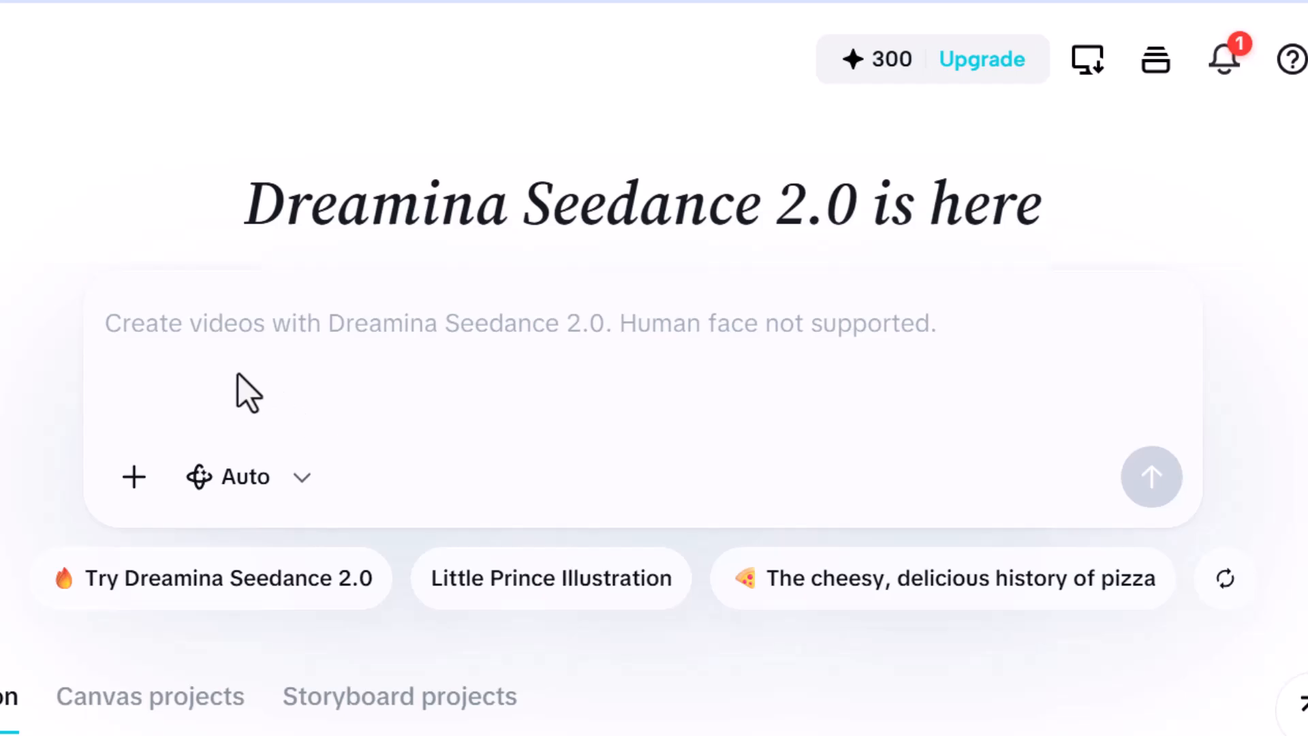
pyautogui.click(155, 328)
# Look through the Trending videos in the Inspiration gallery for example styles and templates
pyautogui.scroll(-5, 487, 318)
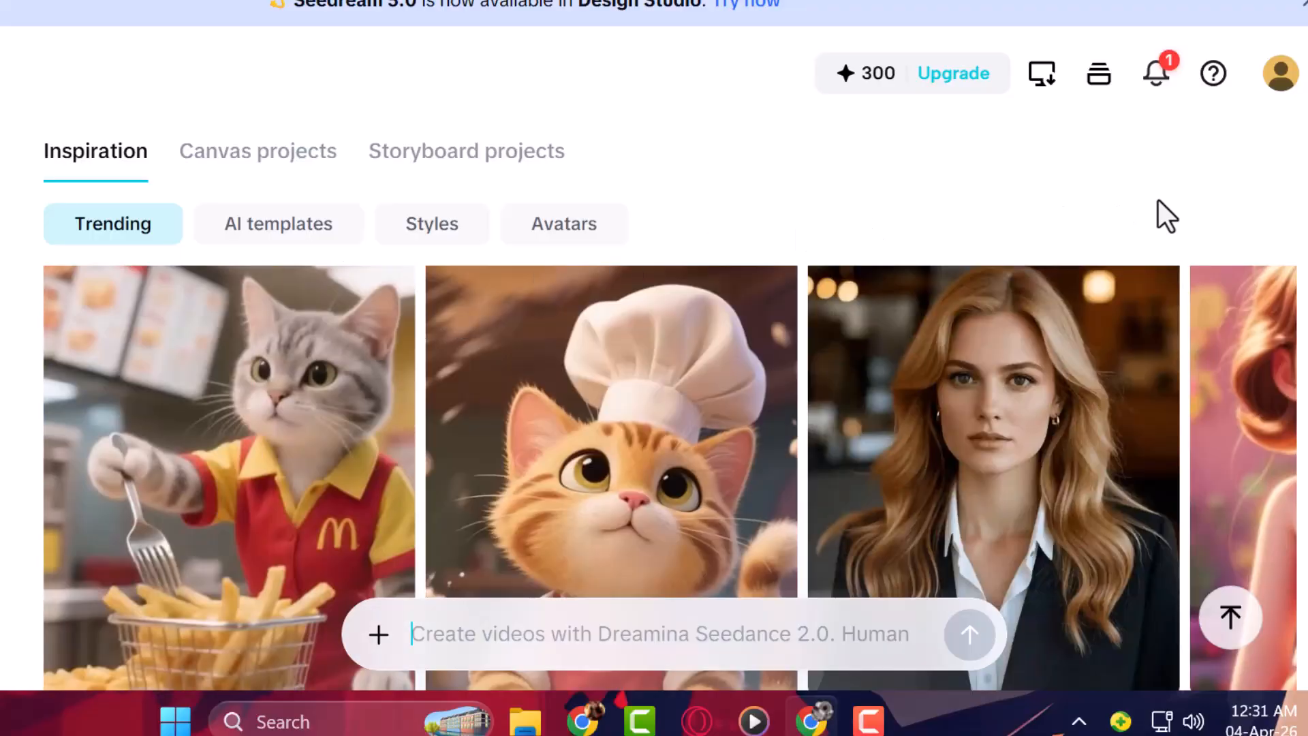
pyautogui.scroll(-5, 669, 476)
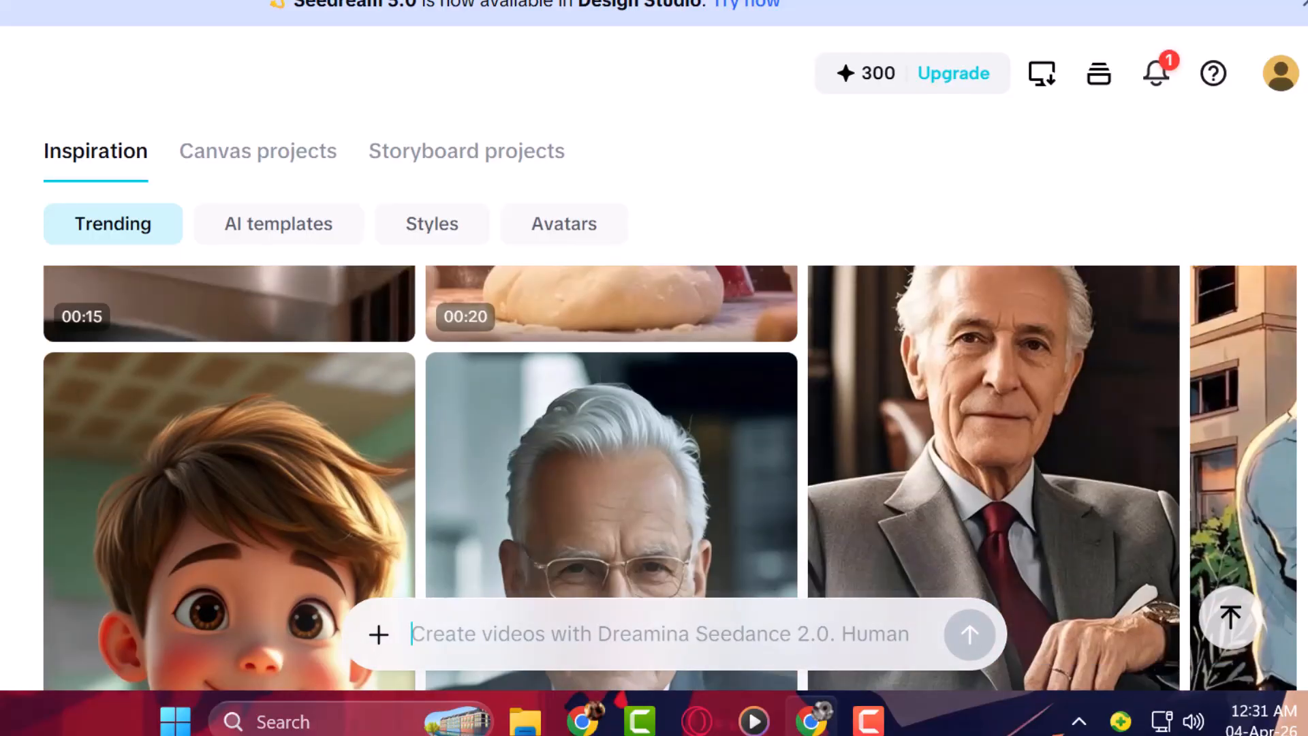
pyautogui.scroll(-10, 670, 477)
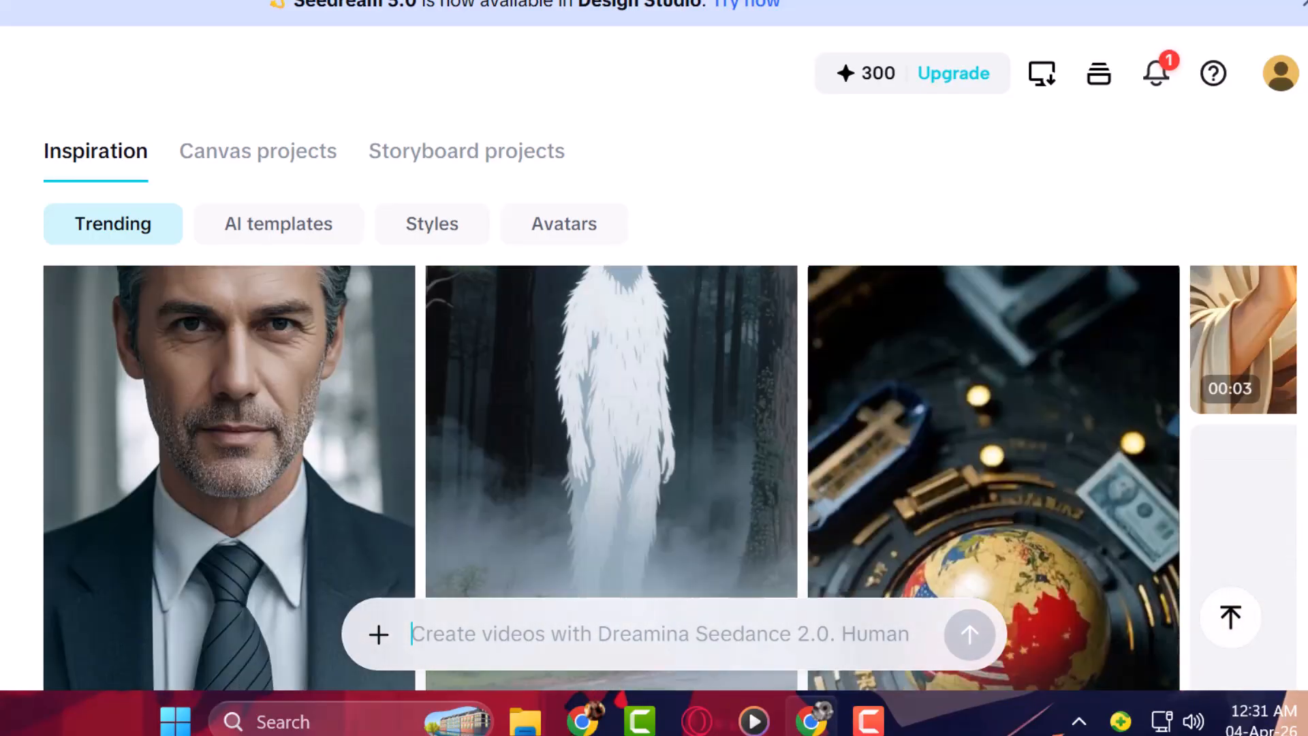
pyautogui.scroll(-2, 670, 477)
pyautogui.scroll(5, 670, 477)
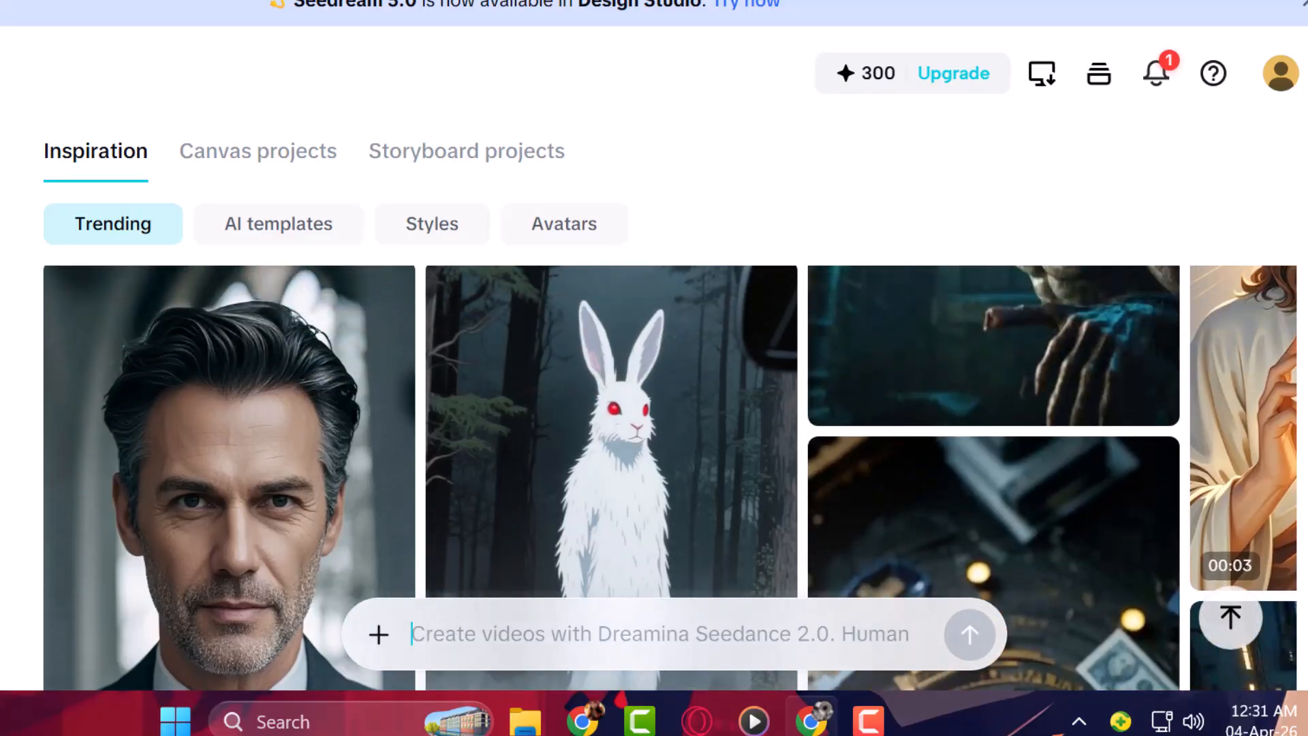
pyautogui.click(115, 235)
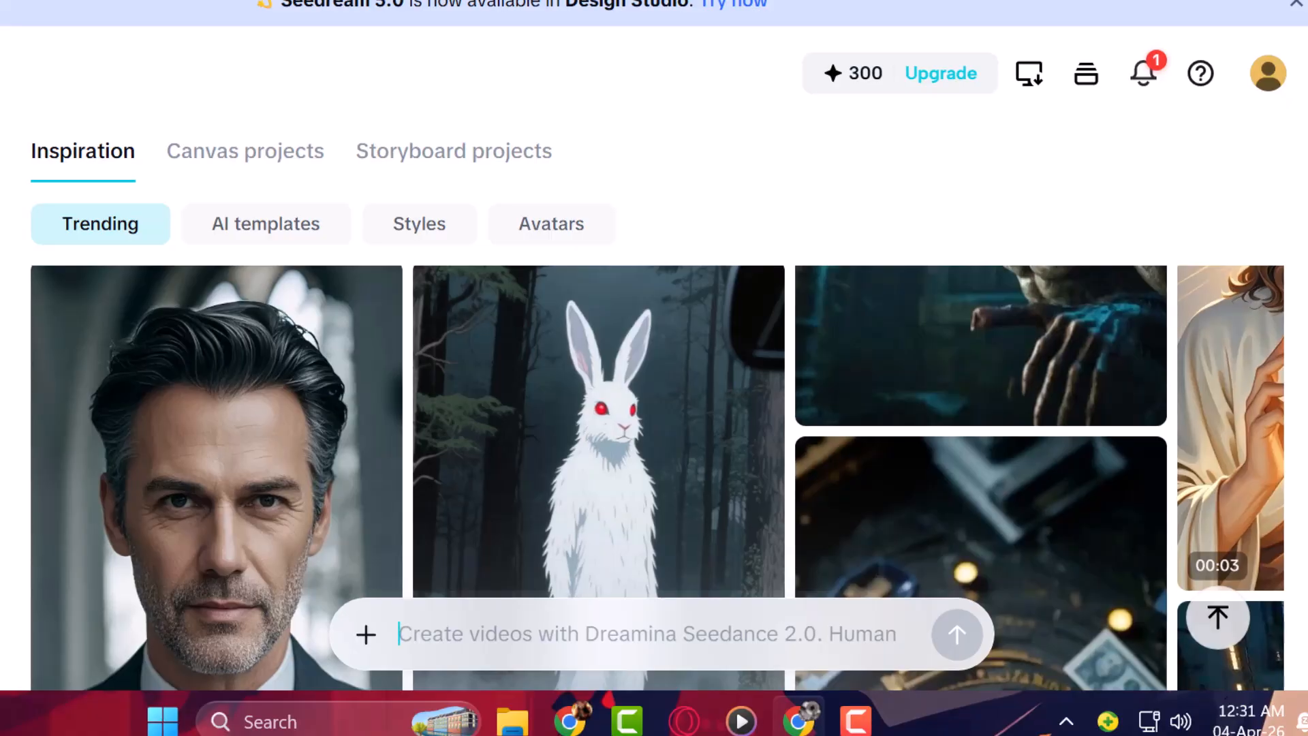
pyautogui.scroll(-10, 658, 477)
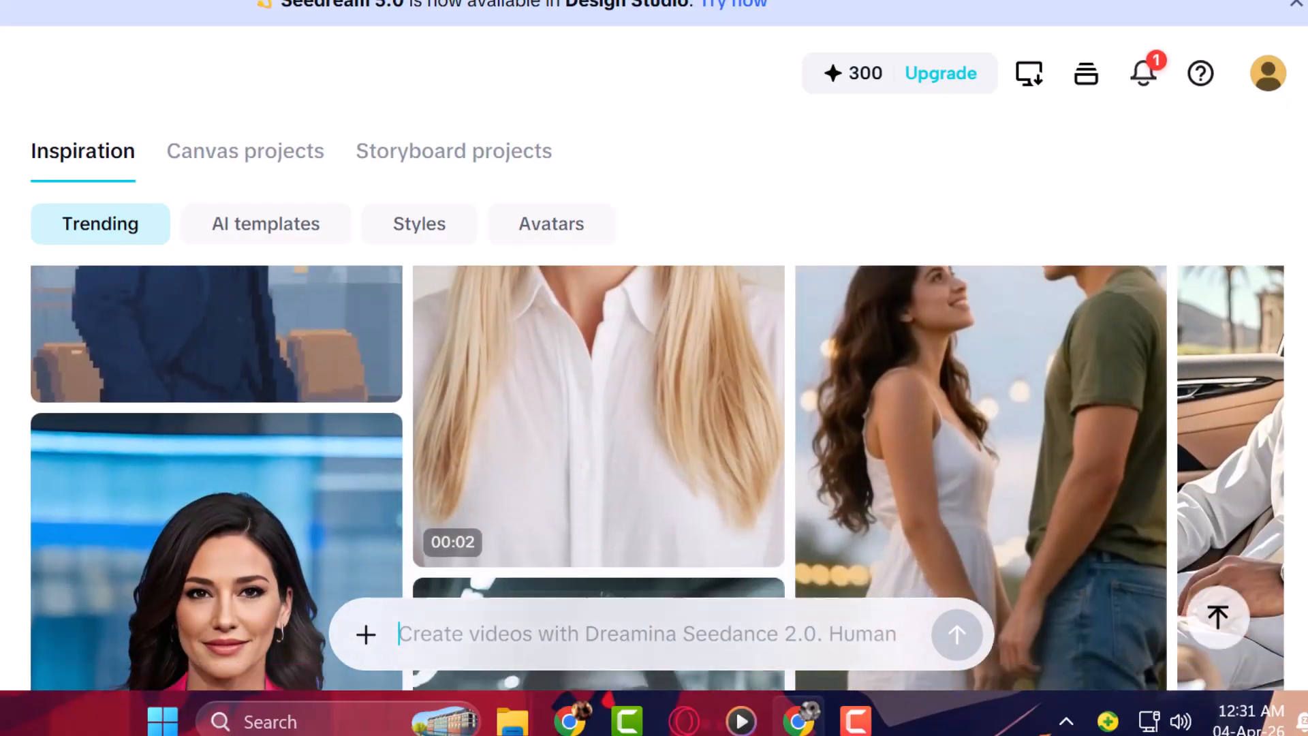
pyautogui.scroll(-5, 658, 477)
pyautogui.scroll(3, 657, 477)
pyautogui.scroll(-4, 657, 476)
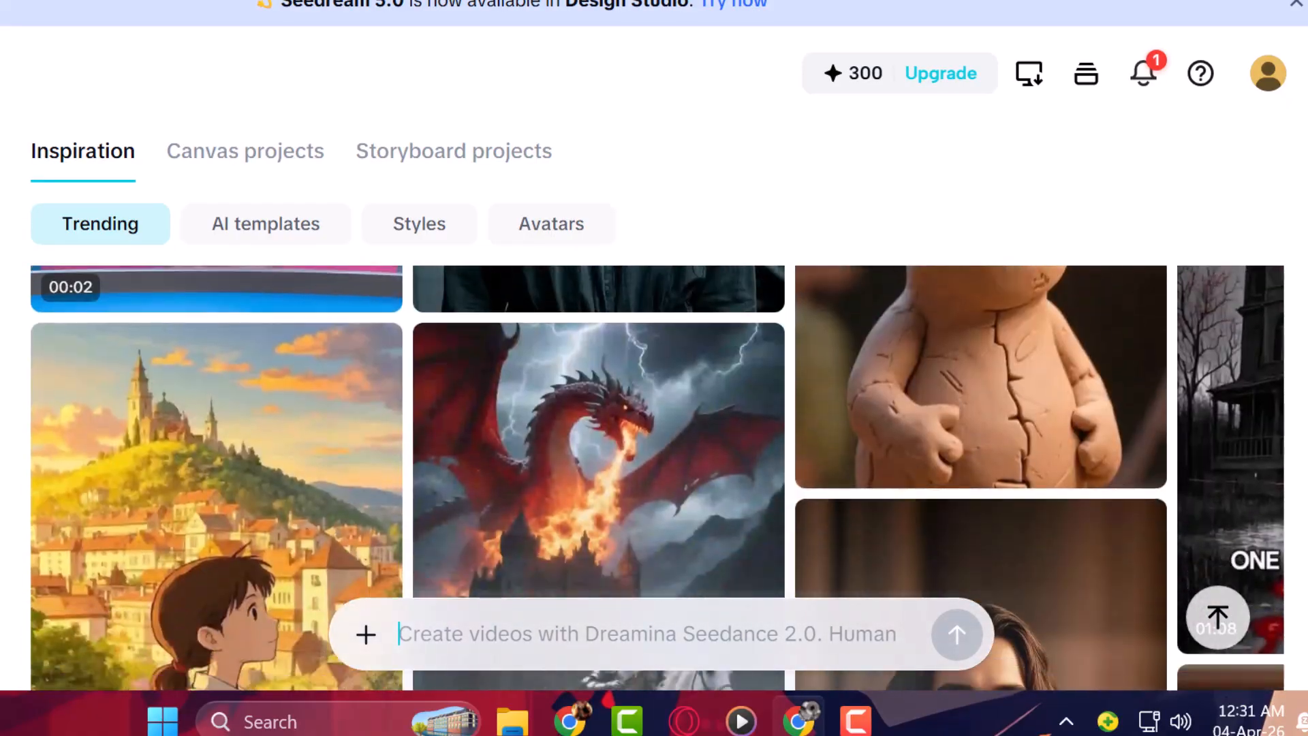
pyautogui.scroll(-4, 658, 477)
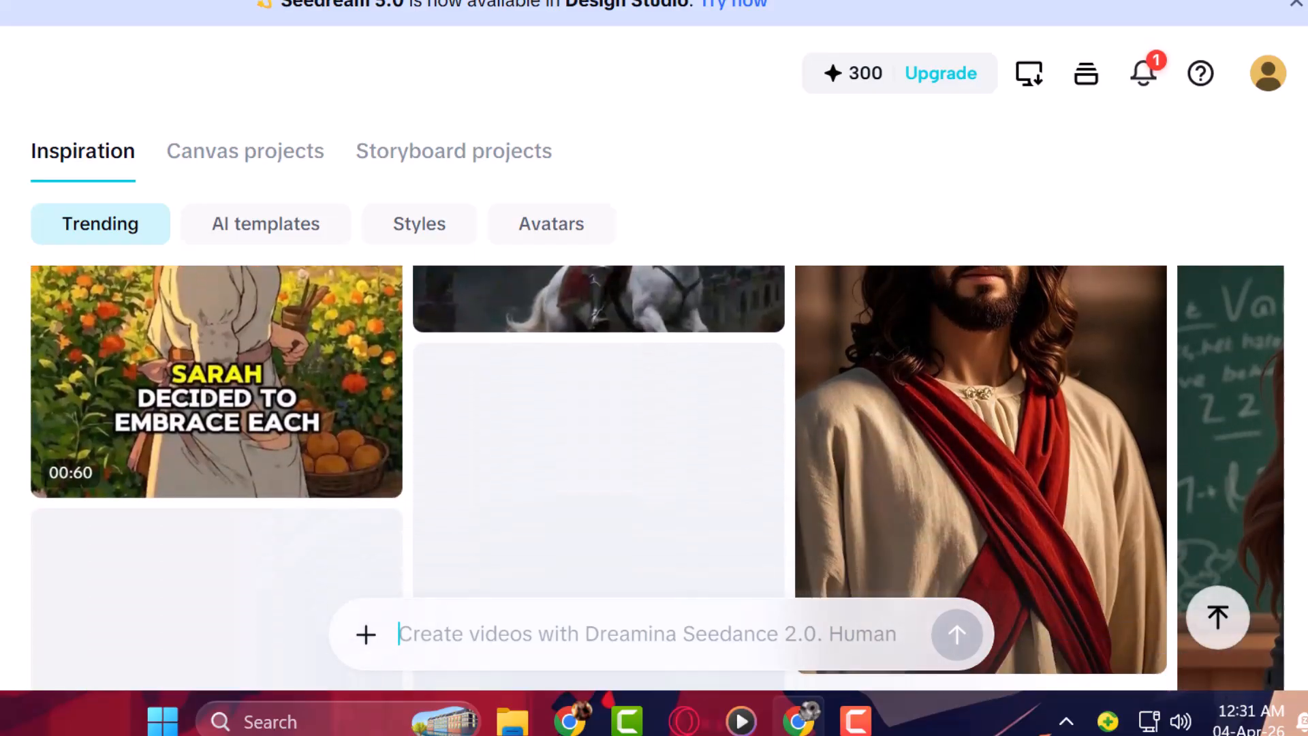
pyautogui.scroll(-8, 1302, 555)
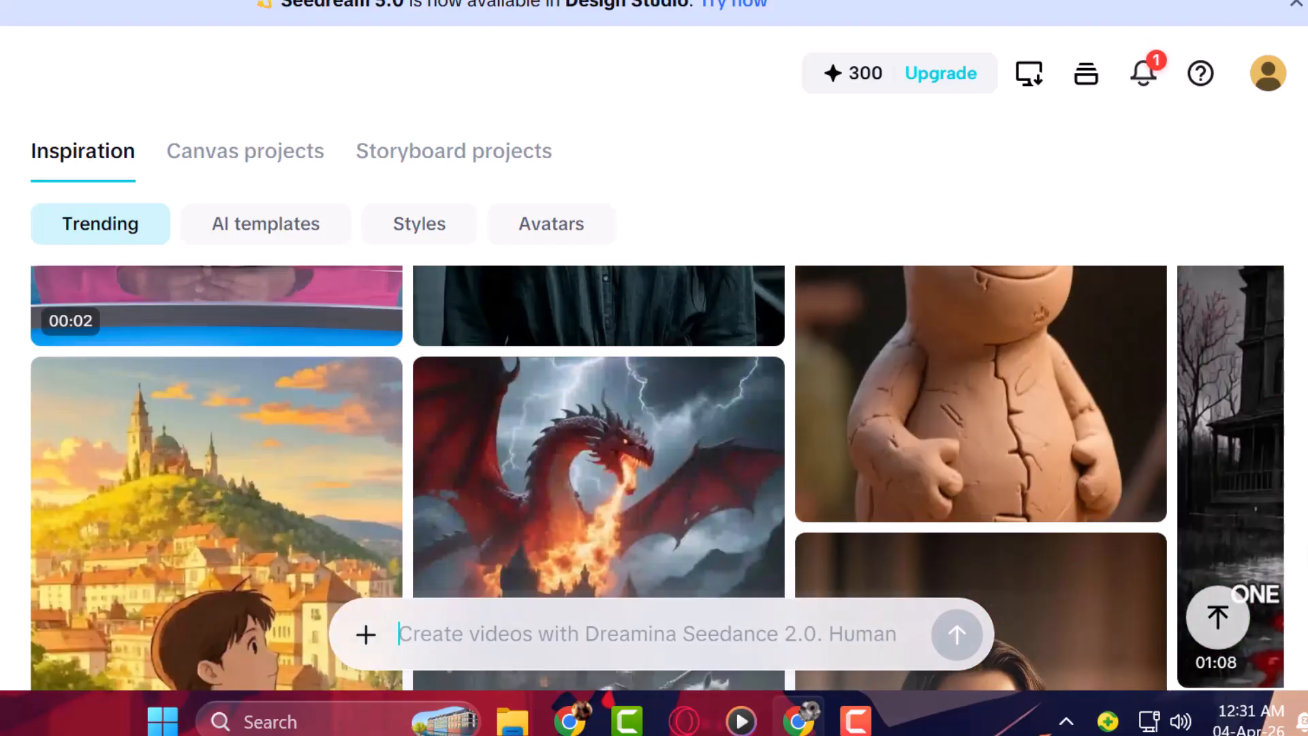
pyautogui.scroll(4, 658, 477)
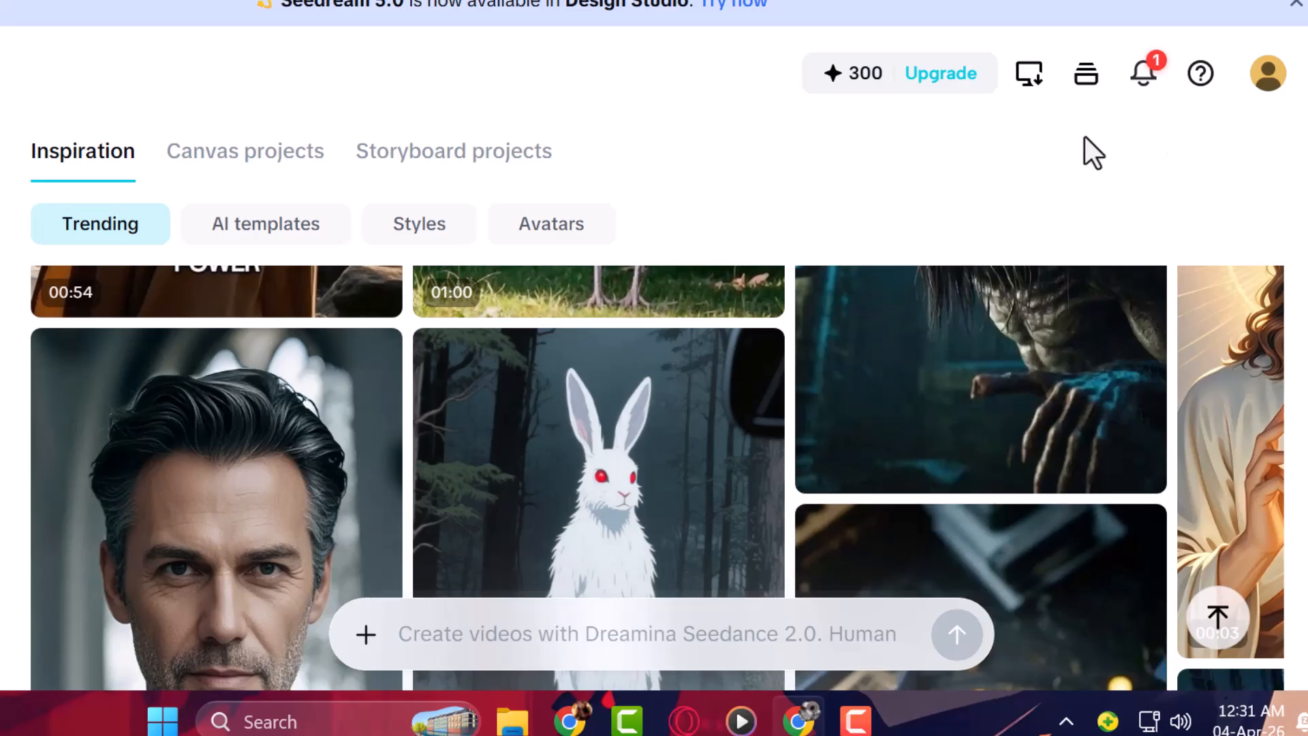
# Show the AI templates in the Inspiration gallery and use the 01:43 template with the white creature on a foggy forest road
pyautogui.click(240, 236)
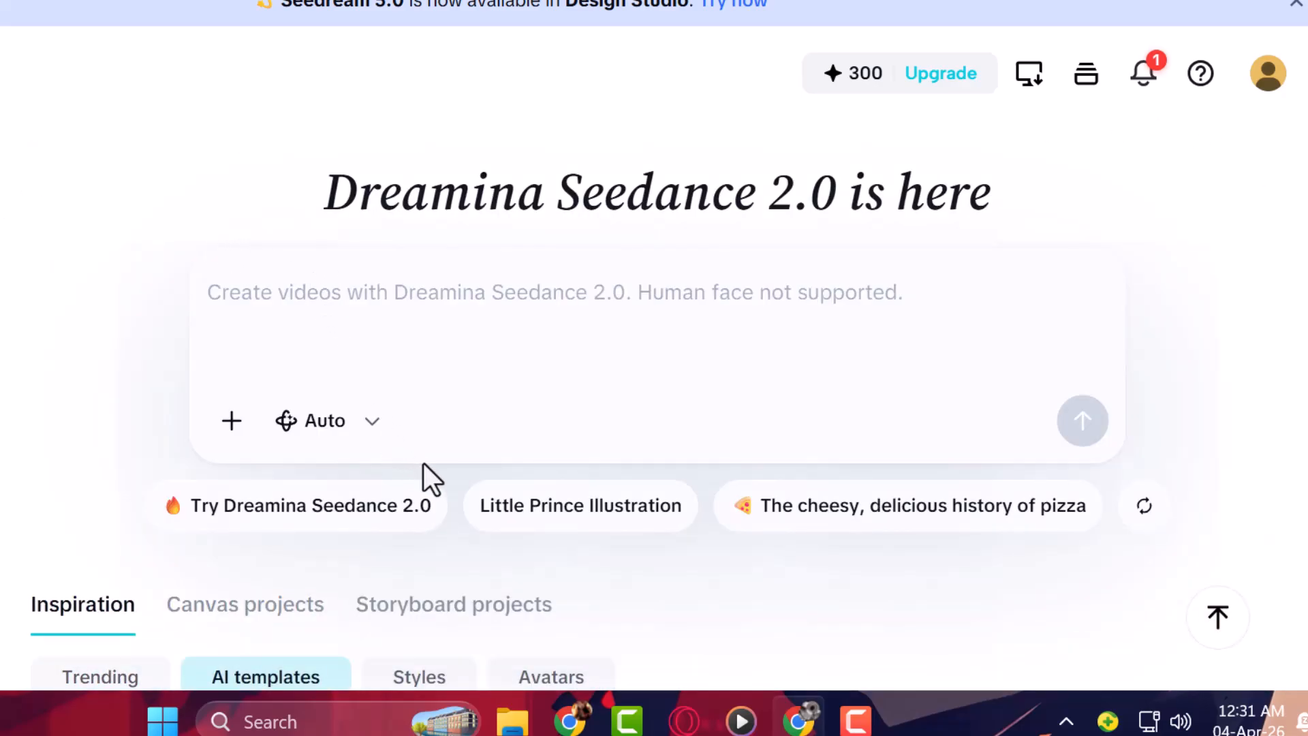
pyautogui.scroll(-6, 461, 502)
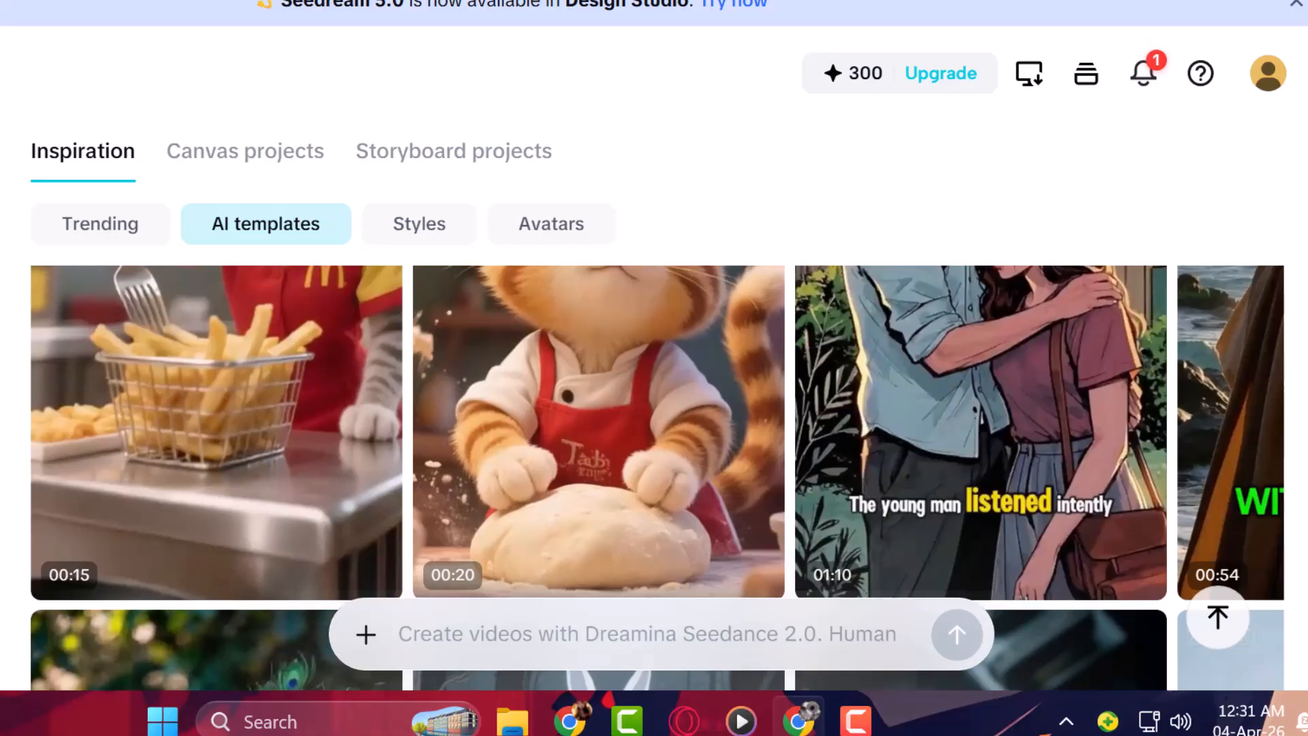
pyautogui.scroll(-5, 1284, 389)
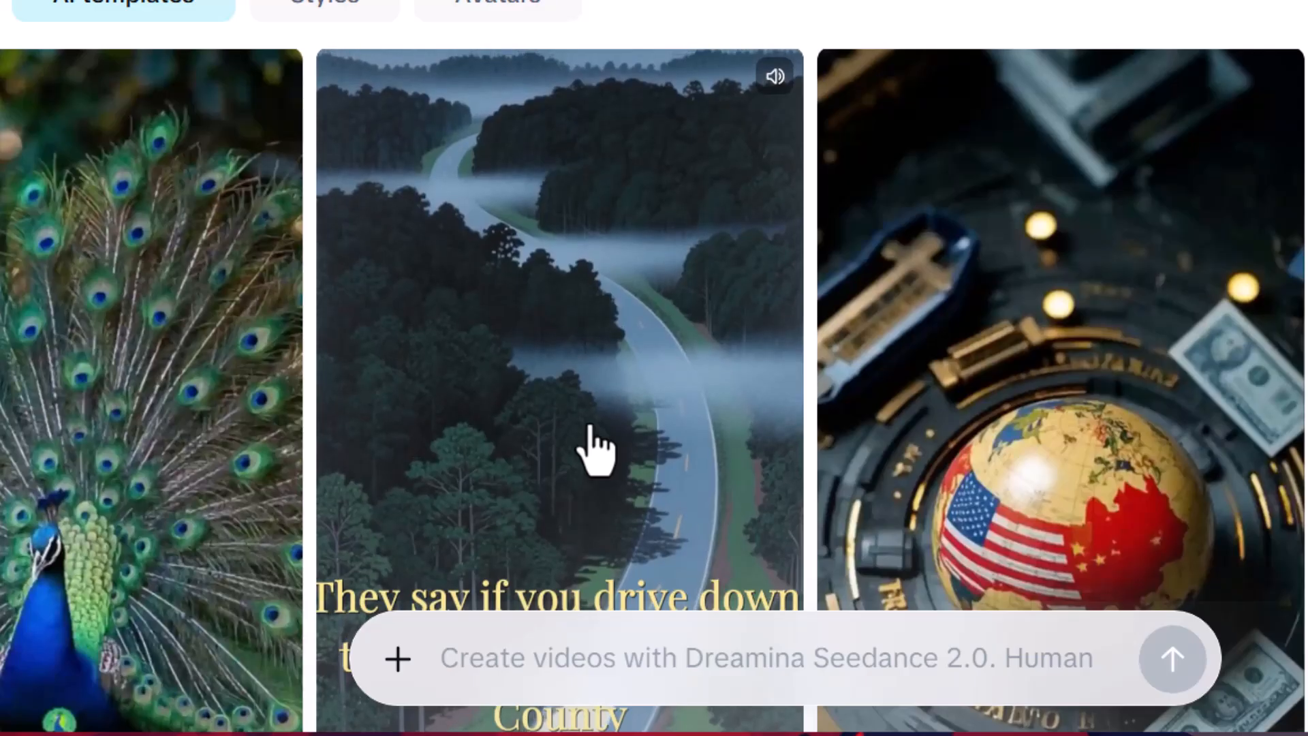
pyautogui.scroll(-5, 596, 446)
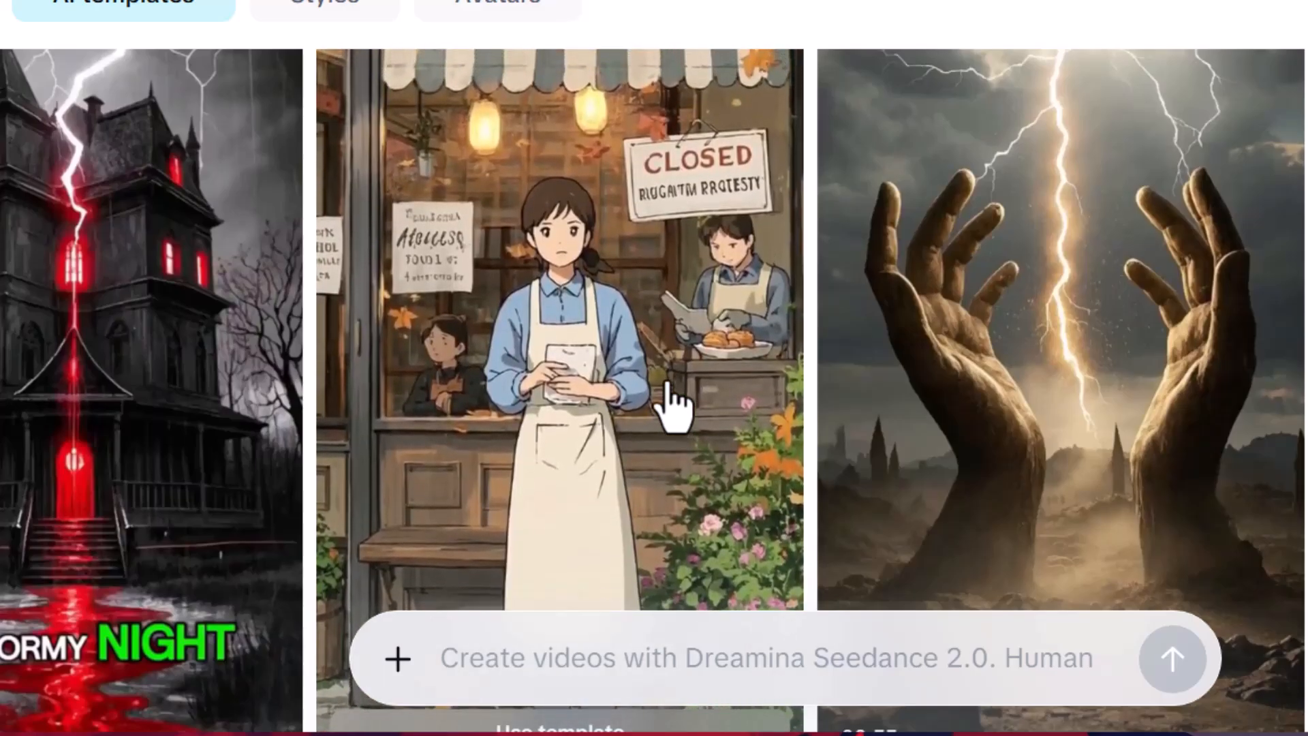
pyautogui.scroll(-10, 666, 402)
pyautogui.scroll(15, 702, 528)
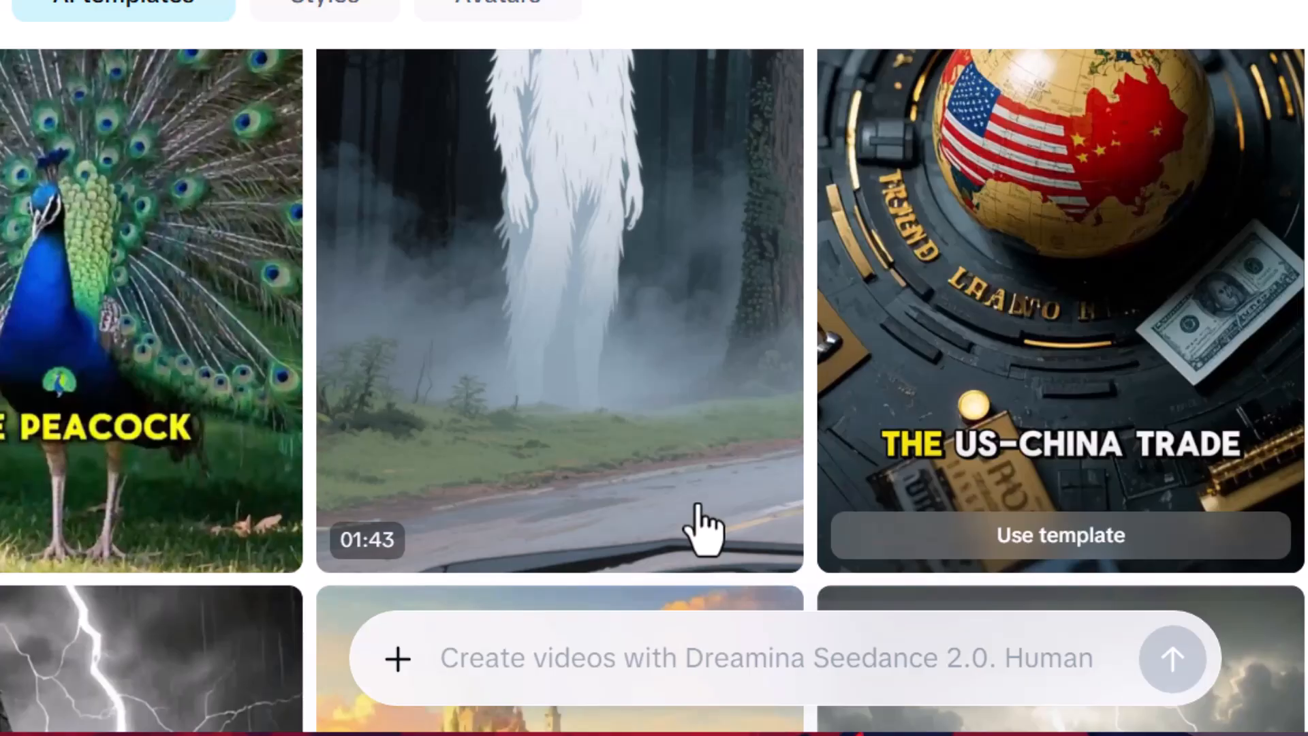
pyautogui.moveTo(587, 551)
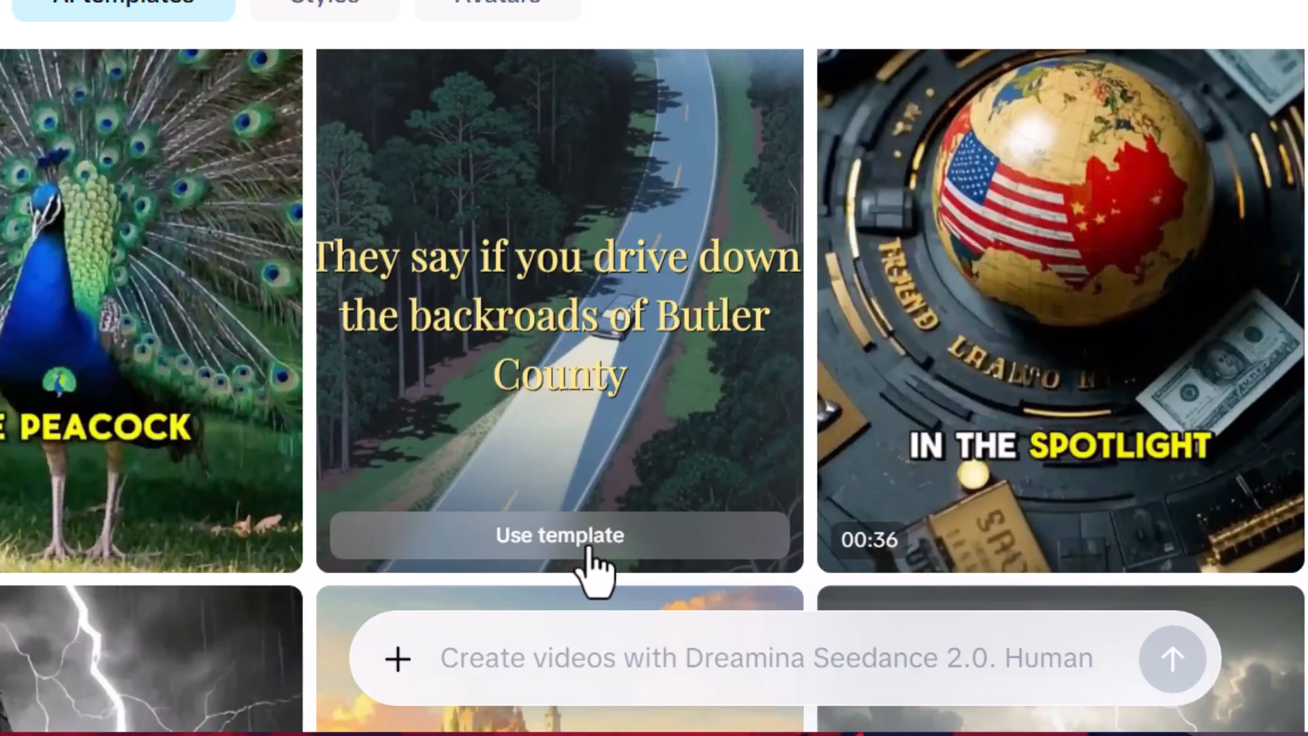
pyautogui.click(547, 571)
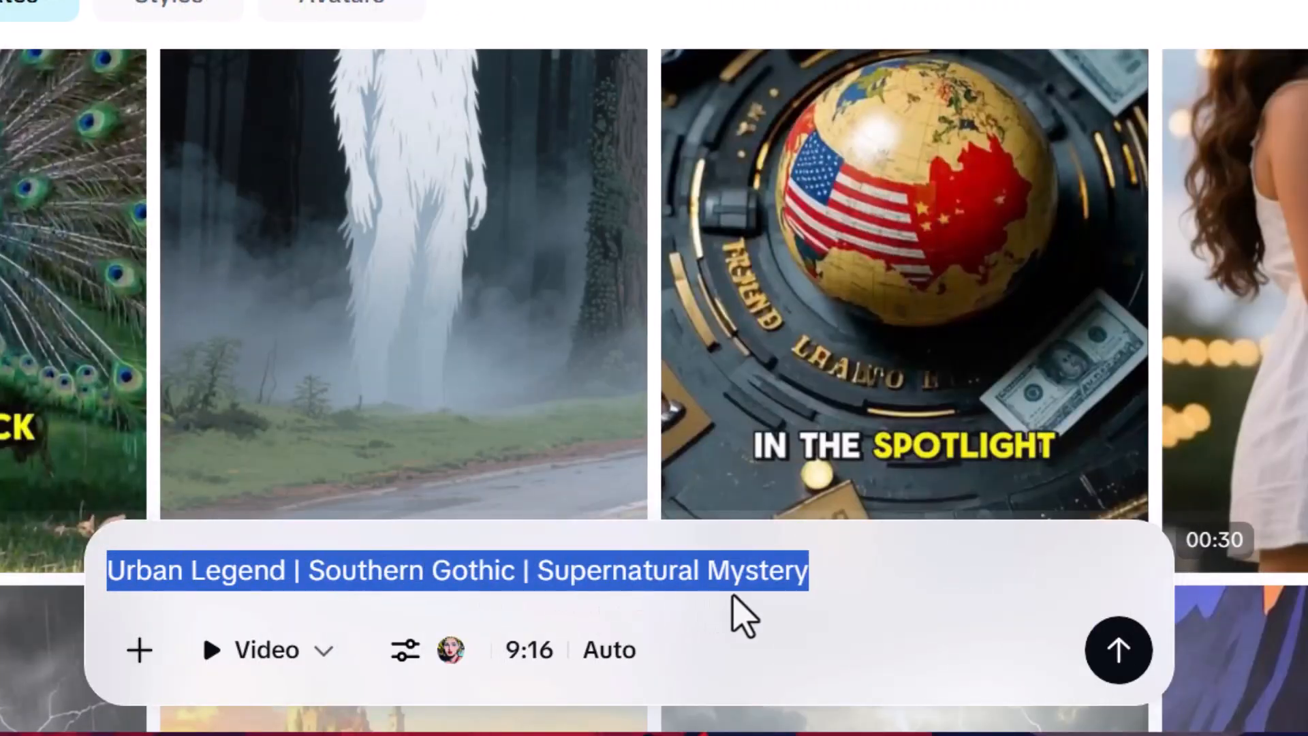
# Open the generation settings of the Urban Legend prompt and look through the available visual styles
pyautogui.click(863, 590)
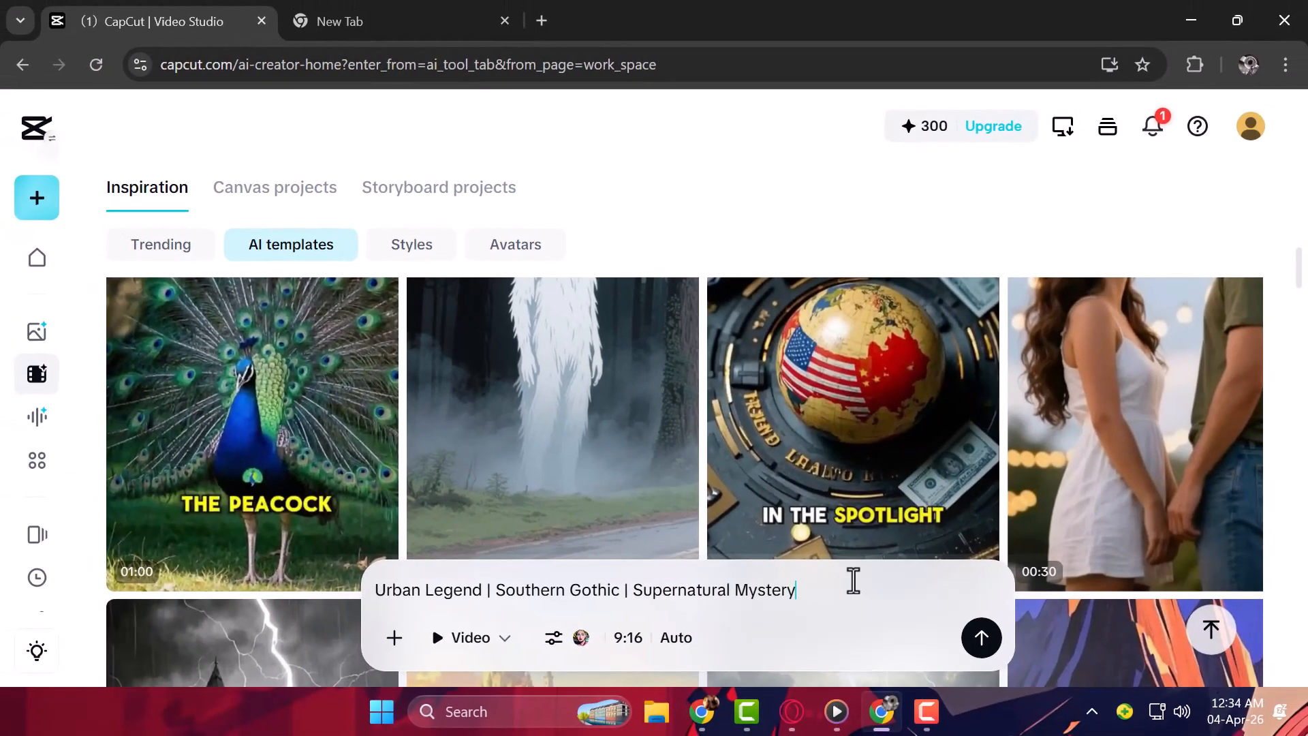
pyautogui.scroll(-2, 855, 579)
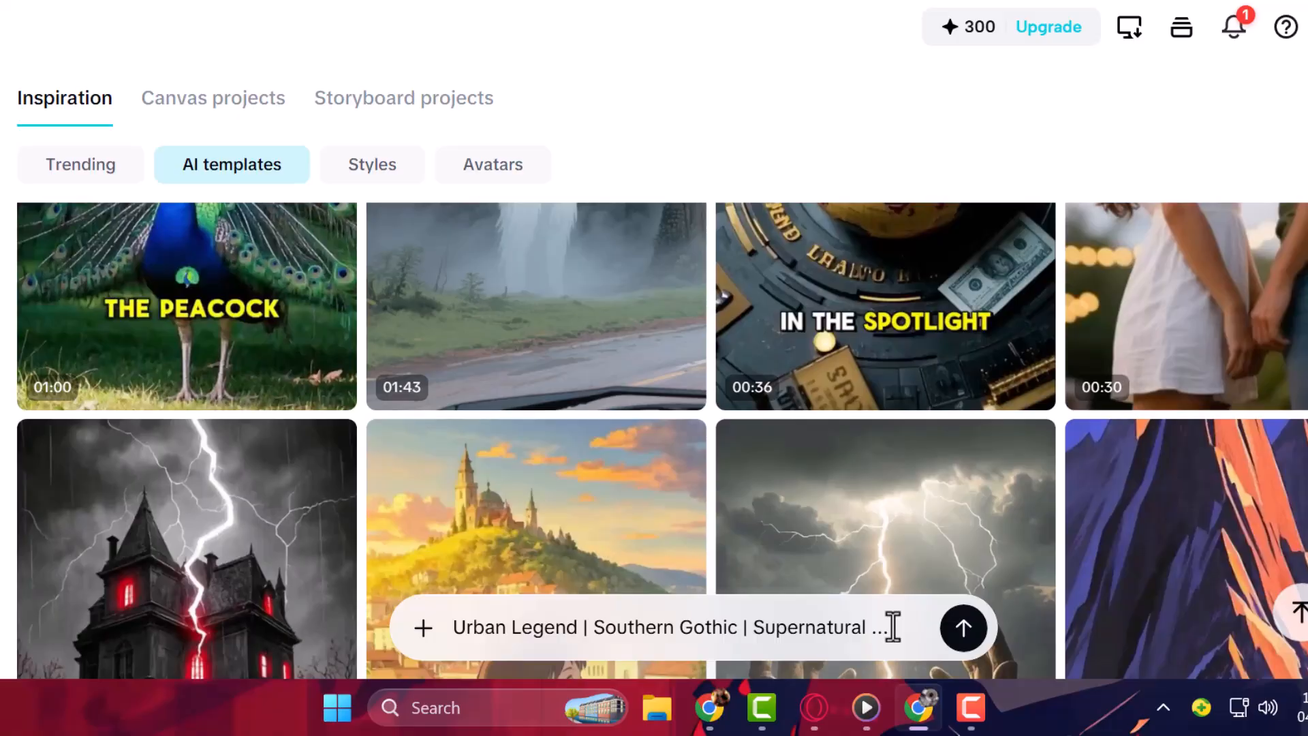
pyautogui.click(892, 625)
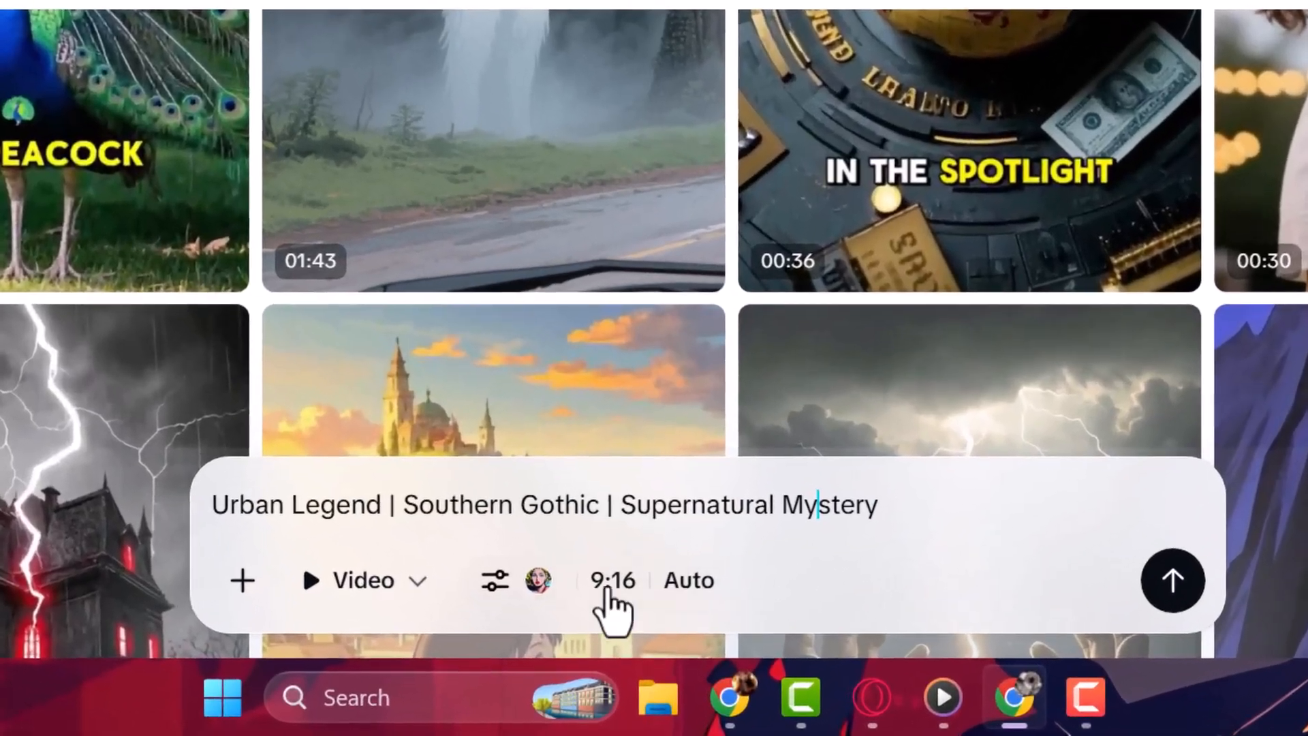
pyautogui.click(565, 611)
pyautogui.click(672, 327)
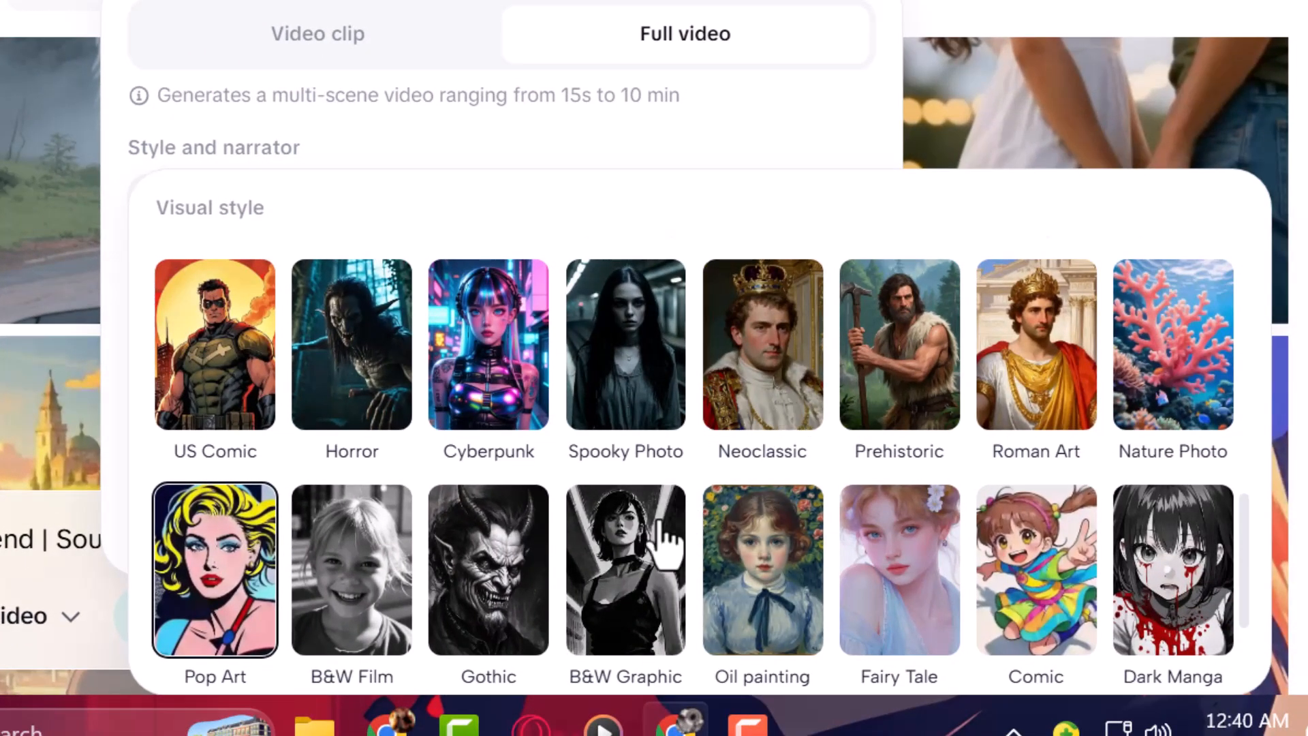
pyautogui.scroll(-3, 584, 584)
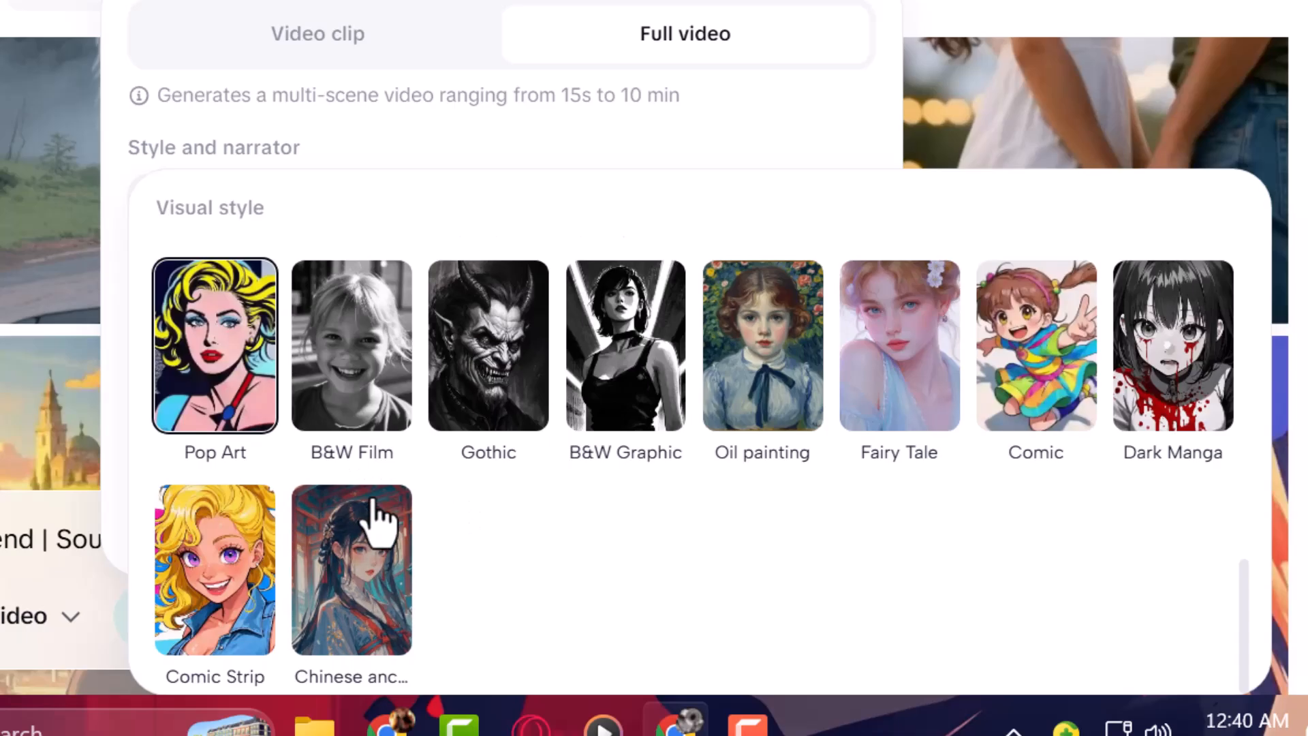
pyautogui.click(455, 168)
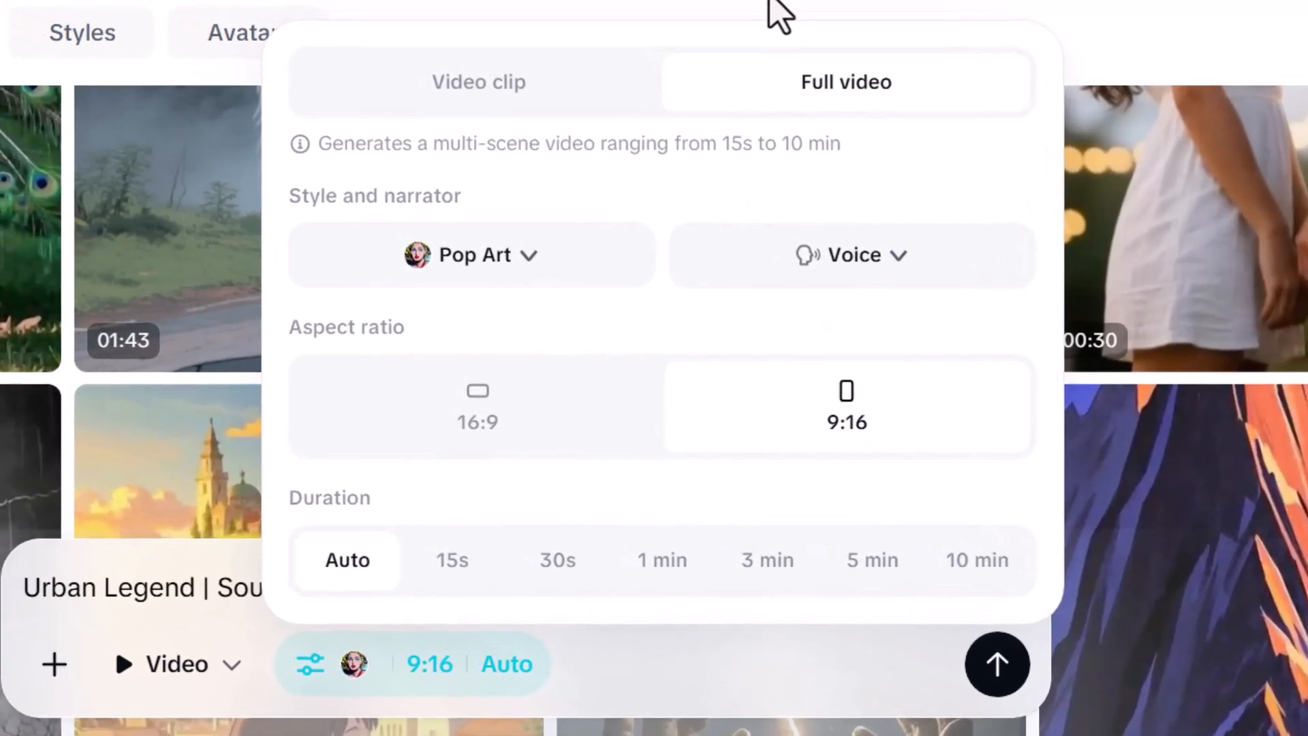
pyautogui.click(770, 3)
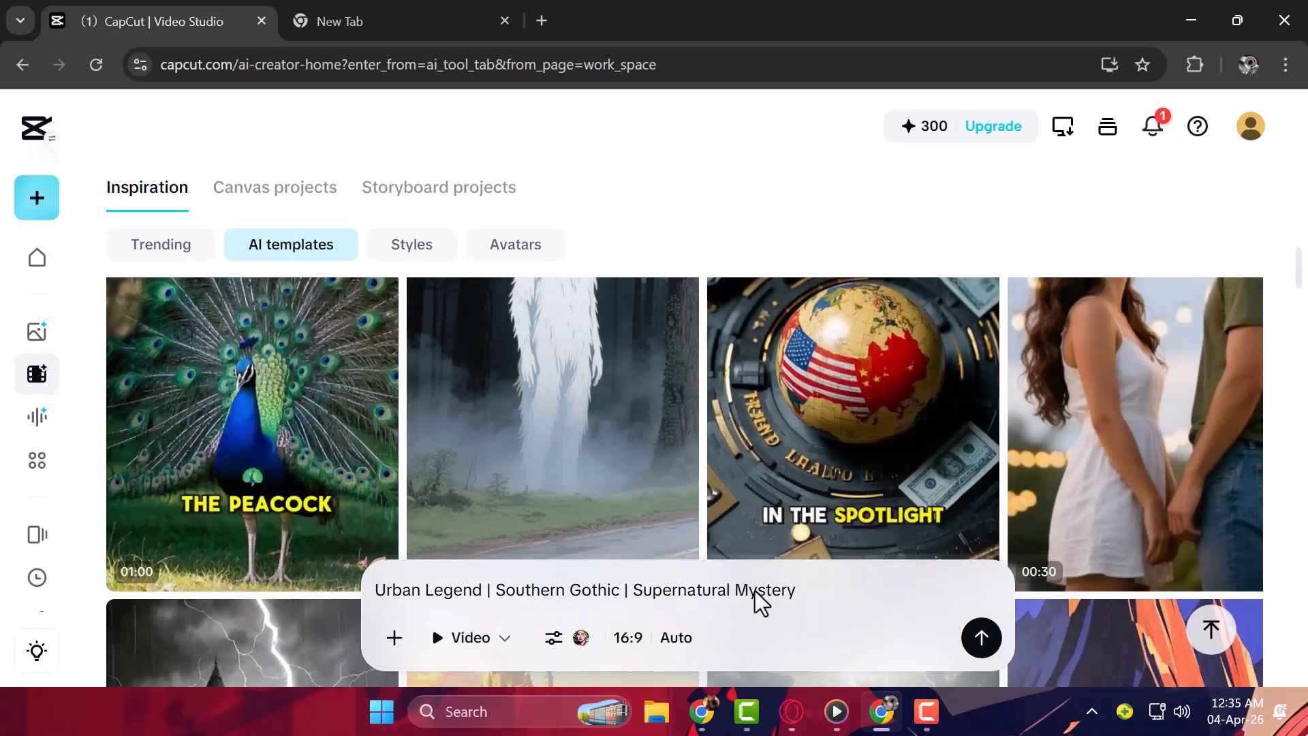
# Show the Avatars category in the Inspiration gallery and look through the available avatars
pyautogui.click(525, 253)
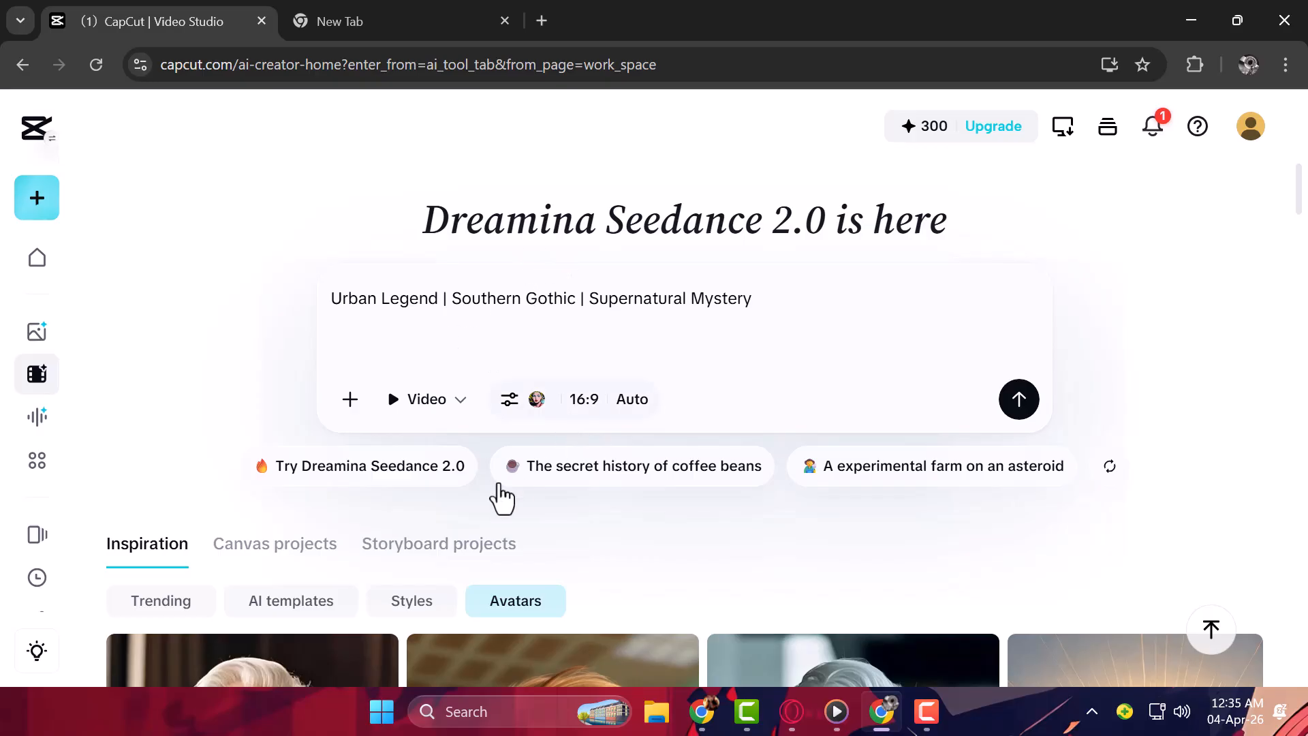
pyautogui.scroll(-5, 538, 616)
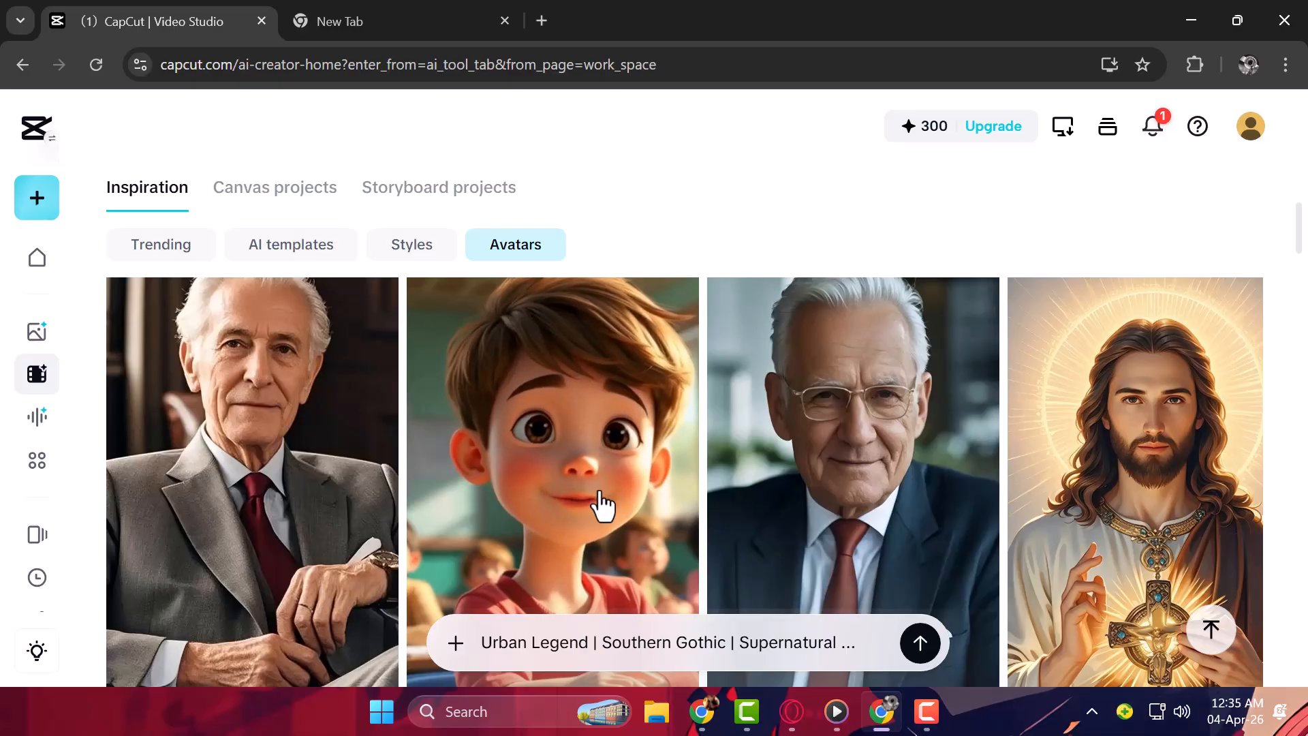
pyautogui.scroll(-5, 585, 502)
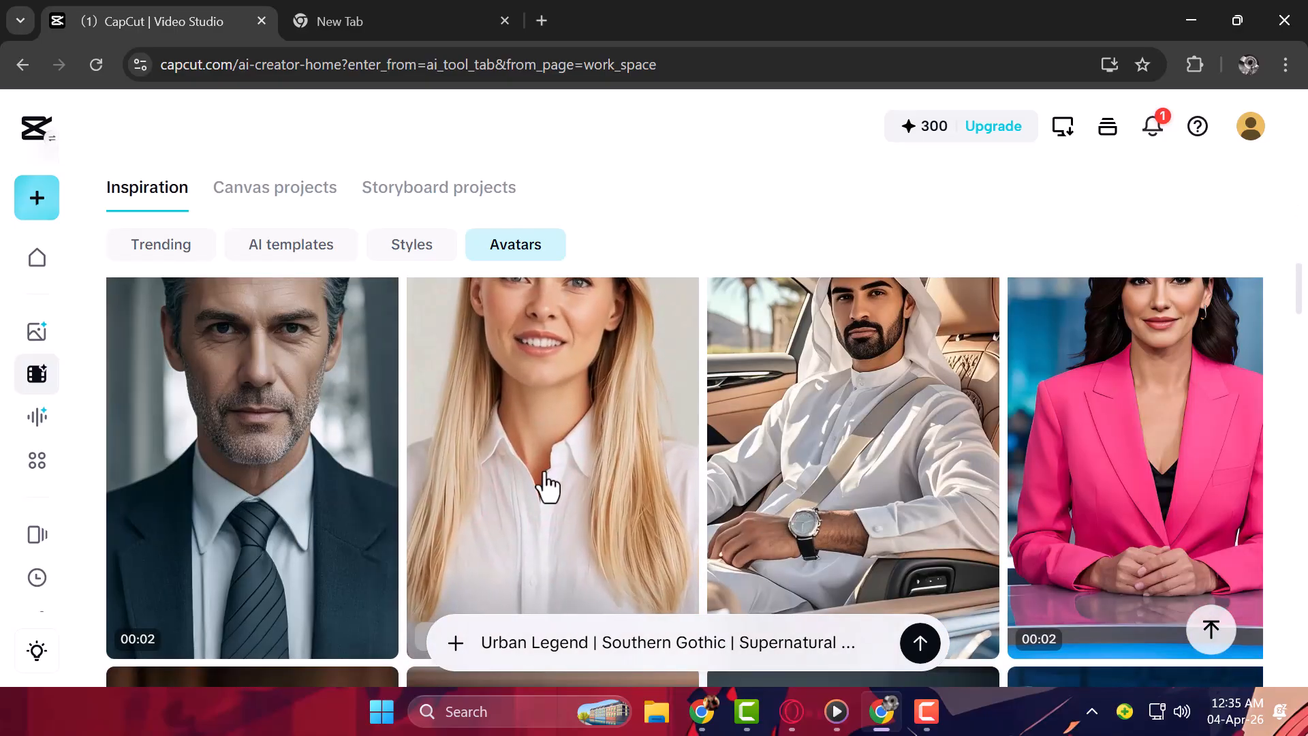
pyautogui.scroll(-5, 548, 485)
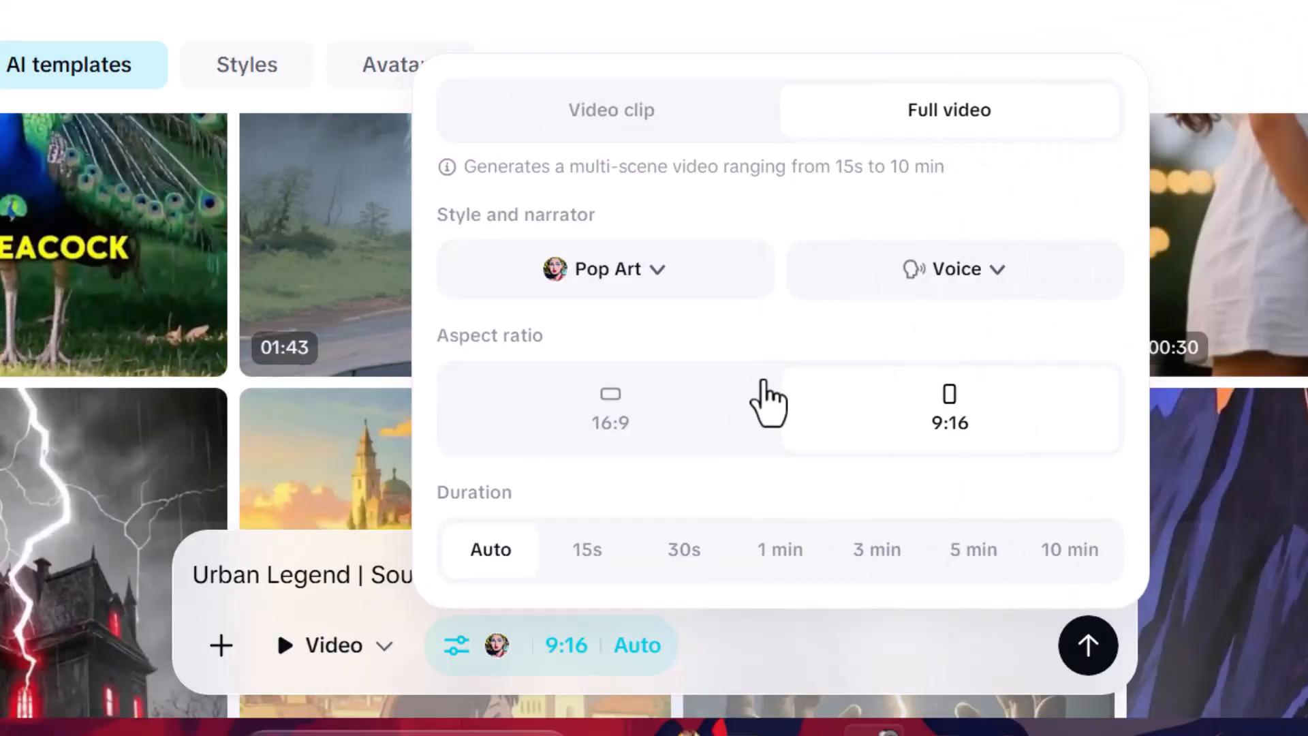
# Set the full video's aspect ratio to 16:9 and switch the generation type to Video clip
pyautogui.click(708, 409)
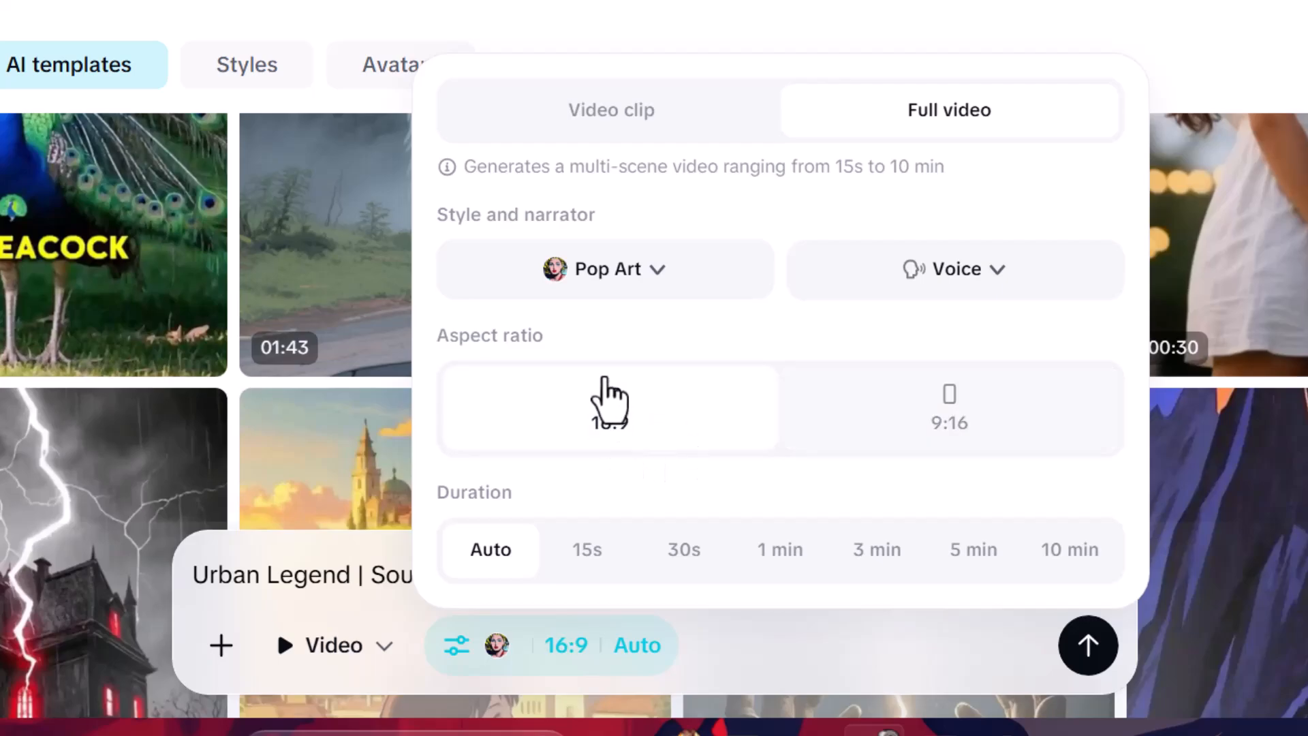
pyautogui.click(668, 119)
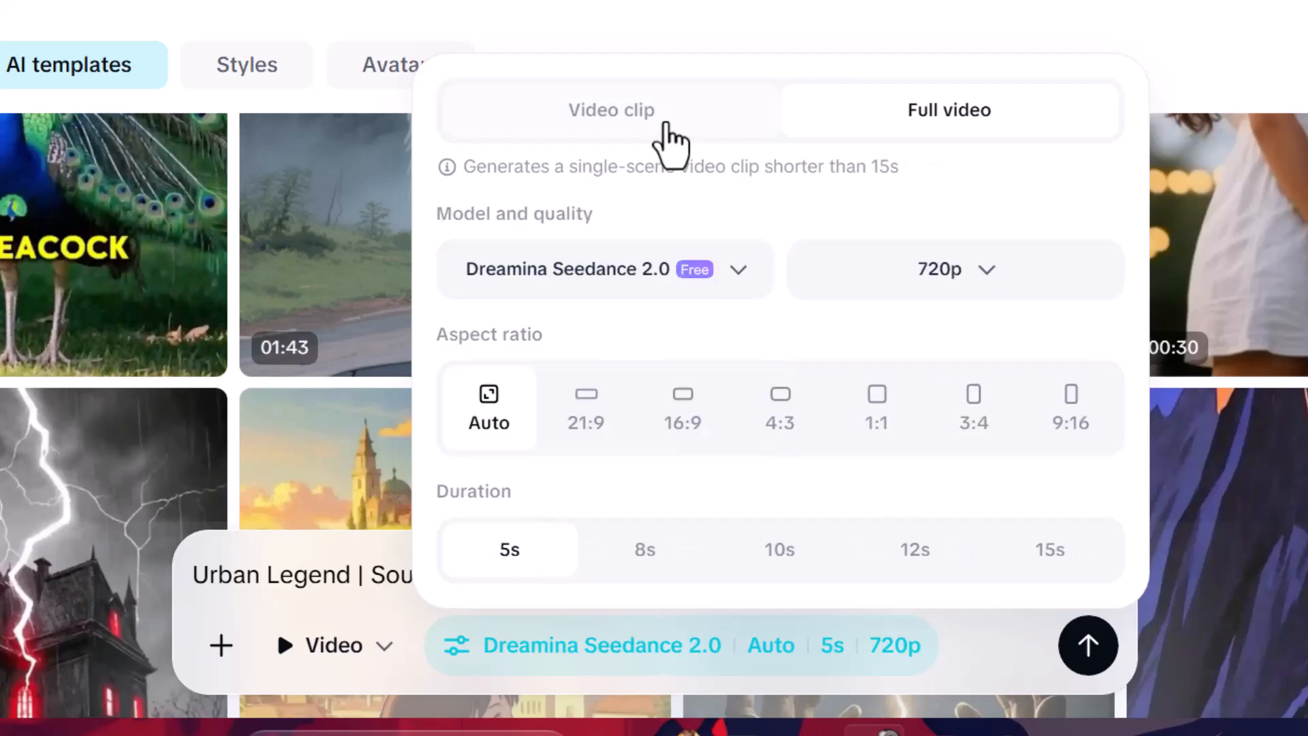
# Switch the generation type back to Full video, look through the narrator voices and set the voice to None
pyautogui.click(900, 125)
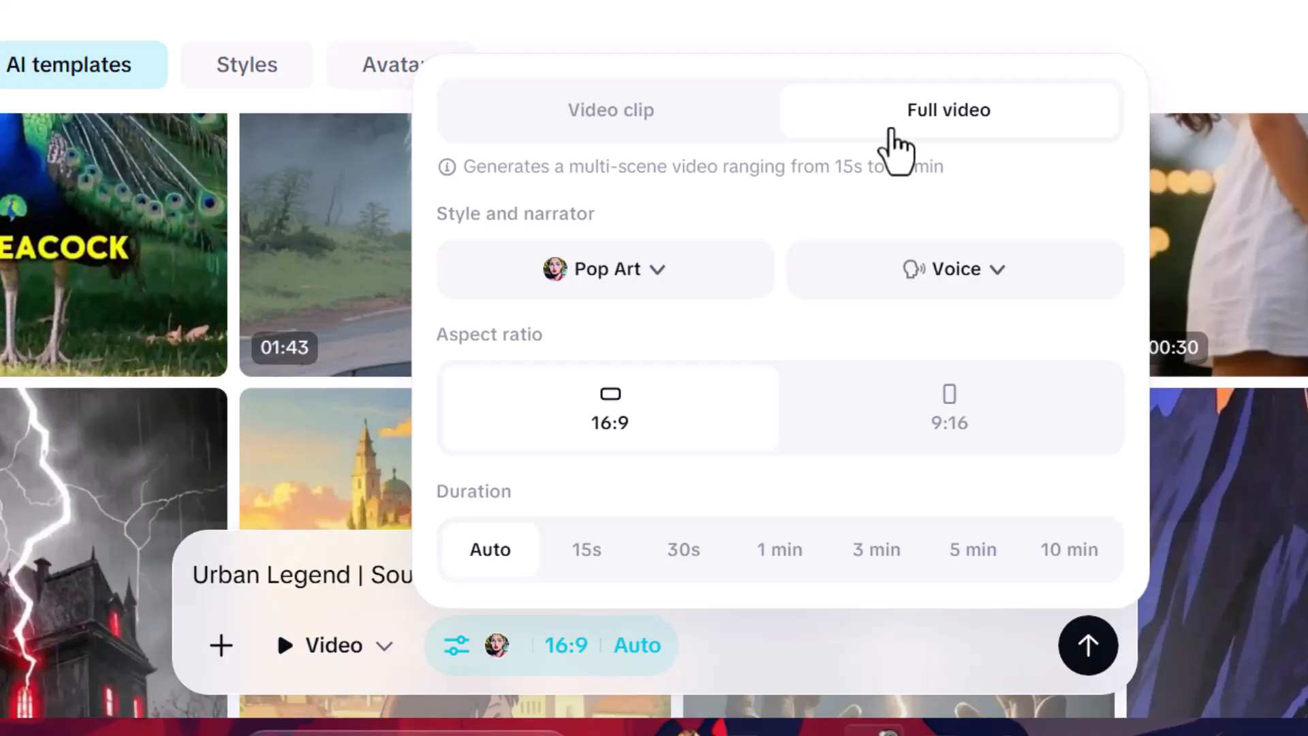
pyautogui.click(957, 272)
pyautogui.scroll(-8, 1036, 409)
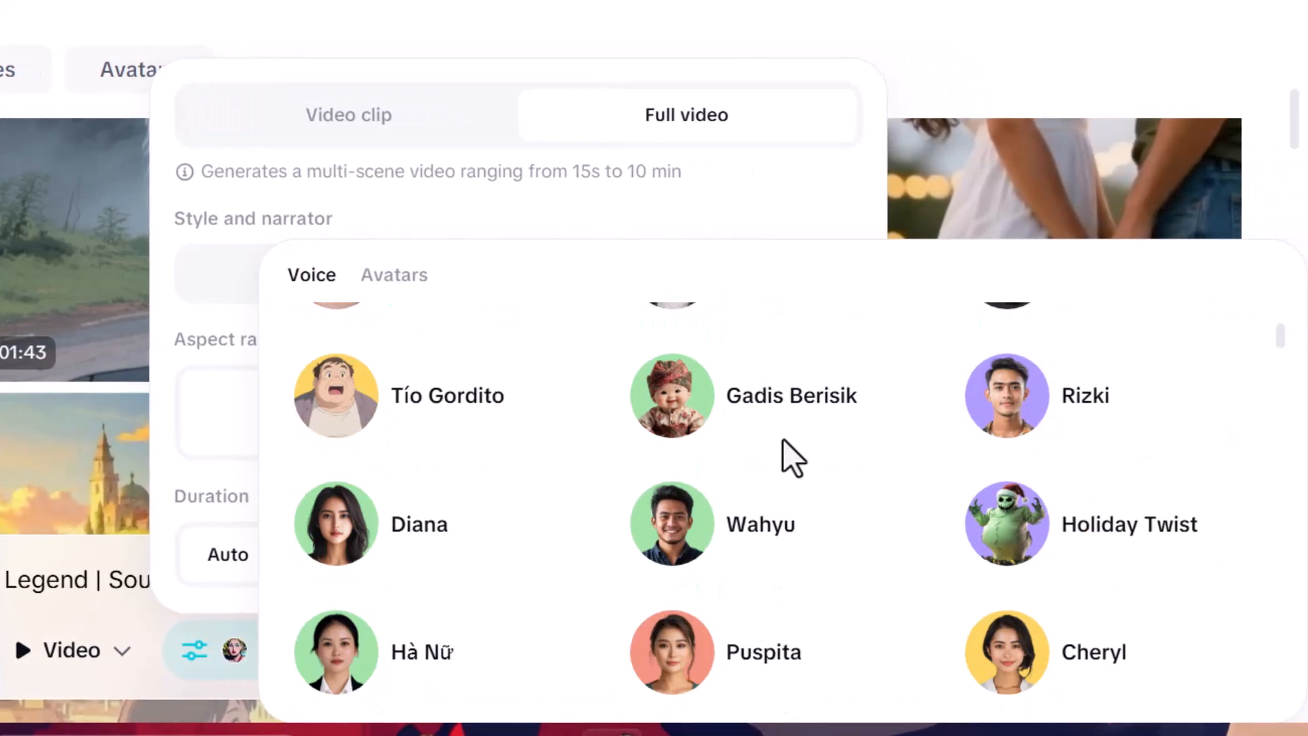
pyautogui.scroll(-15, 783, 439)
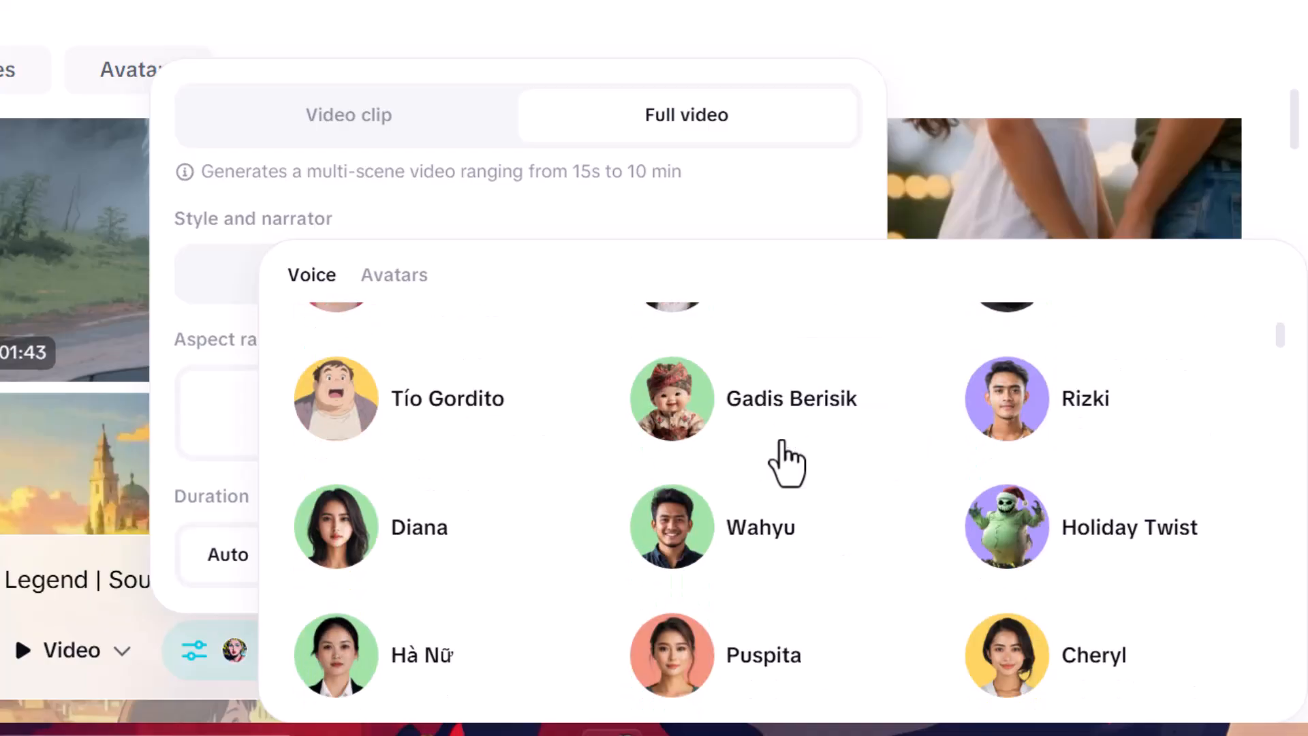
pyautogui.scroll(-5, 787, 463)
pyautogui.scroll(-10, 782, 438)
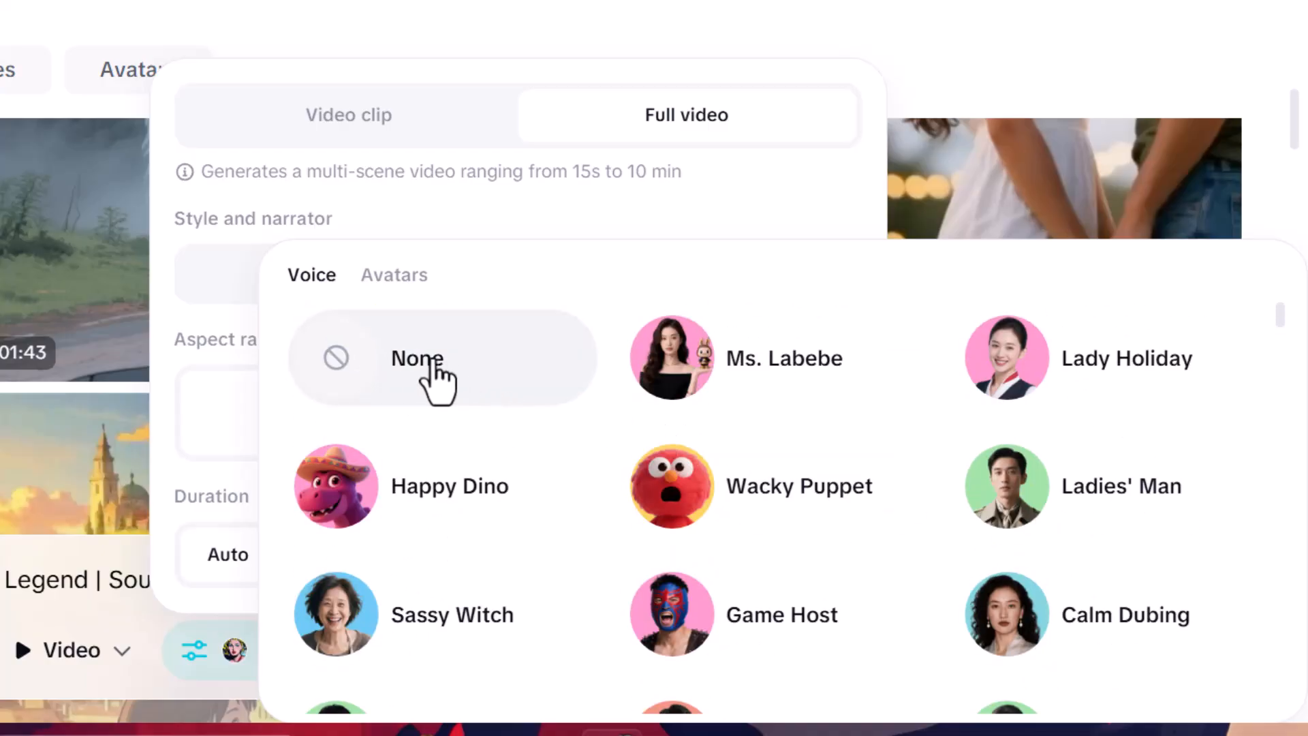
pyautogui.click(429, 364)
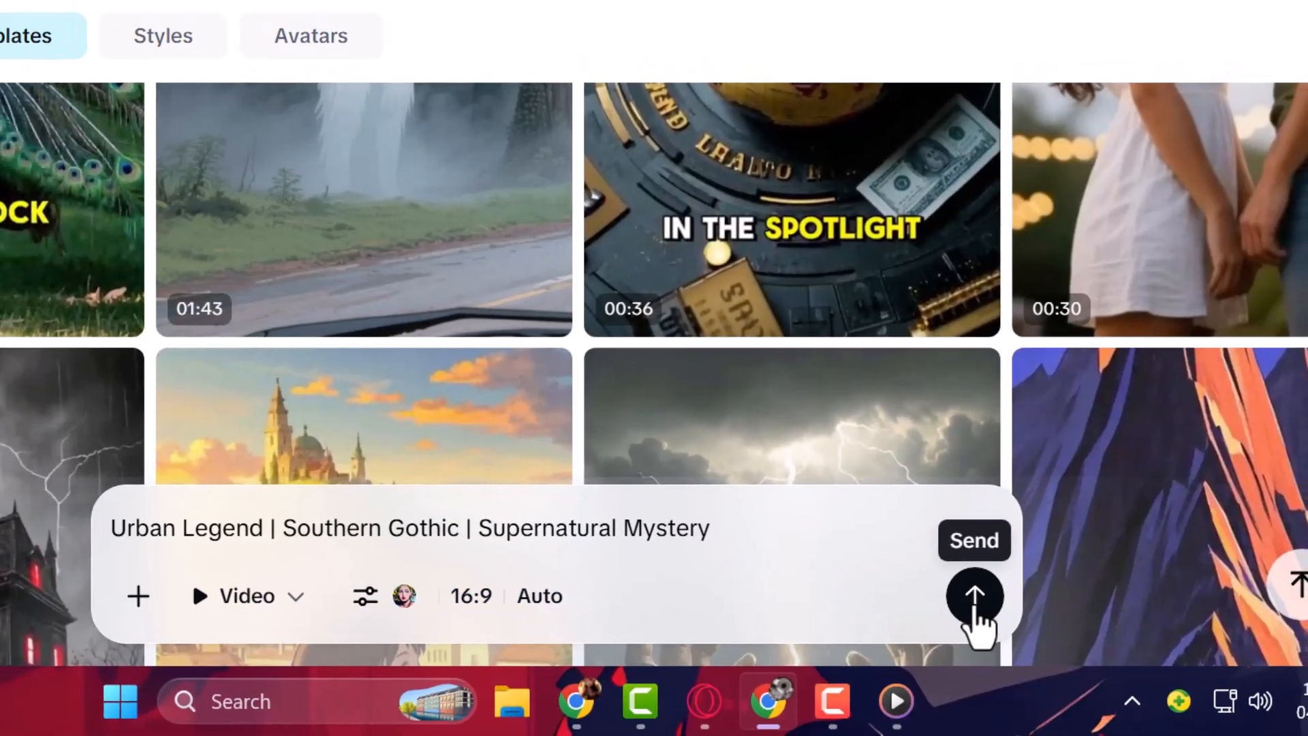
# Send the Urban Legend prompt and review the key elements of the generated video brief
pyautogui.click(974, 596)
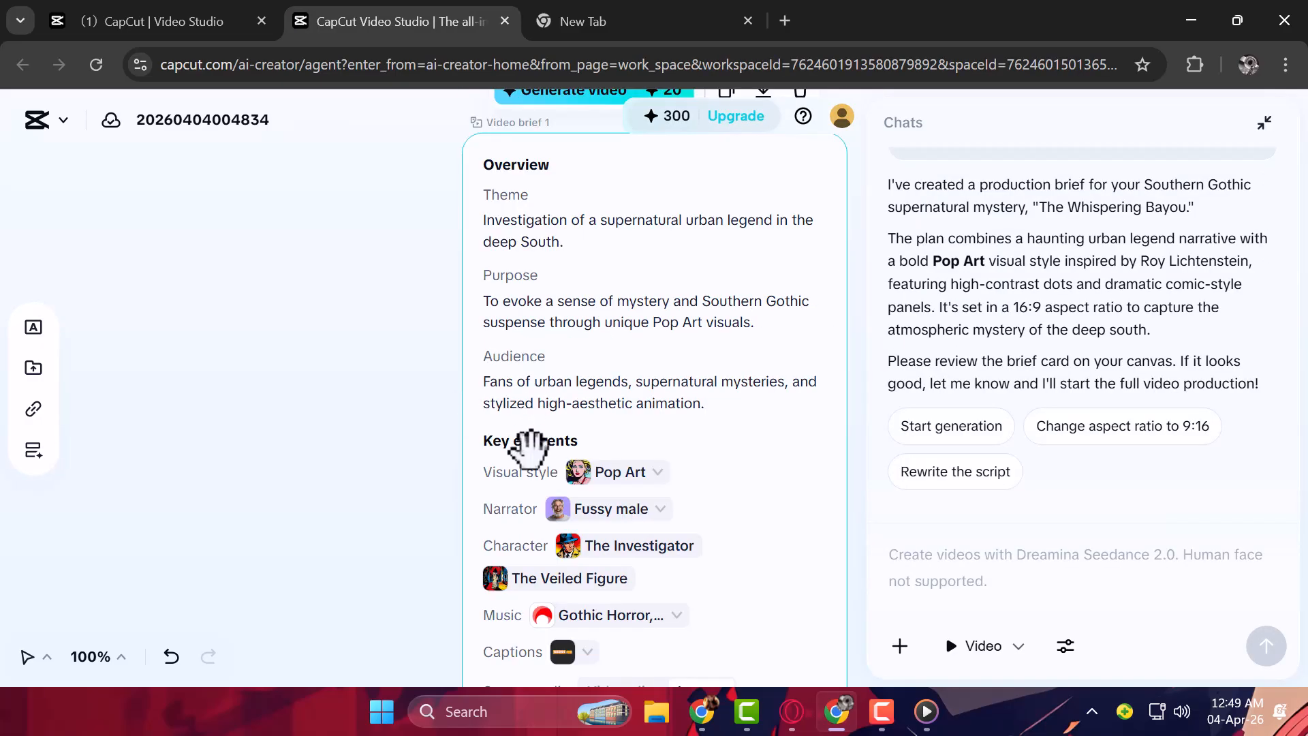
pyautogui.moveTo(530, 446); pyautogui.dragTo(520, 347)
pyautogui.scroll(-3, 578, 344)
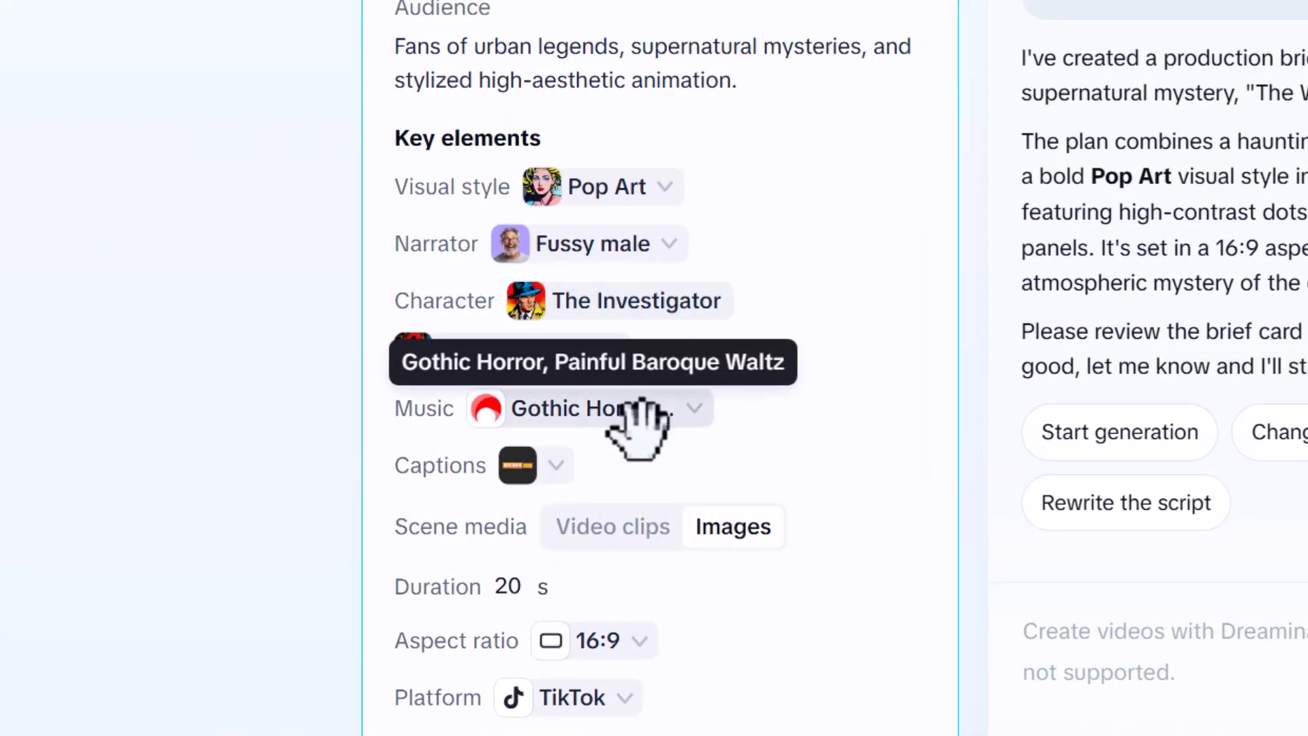
pyautogui.moveTo(752, 620); pyautogui.dragTo(664, 470)
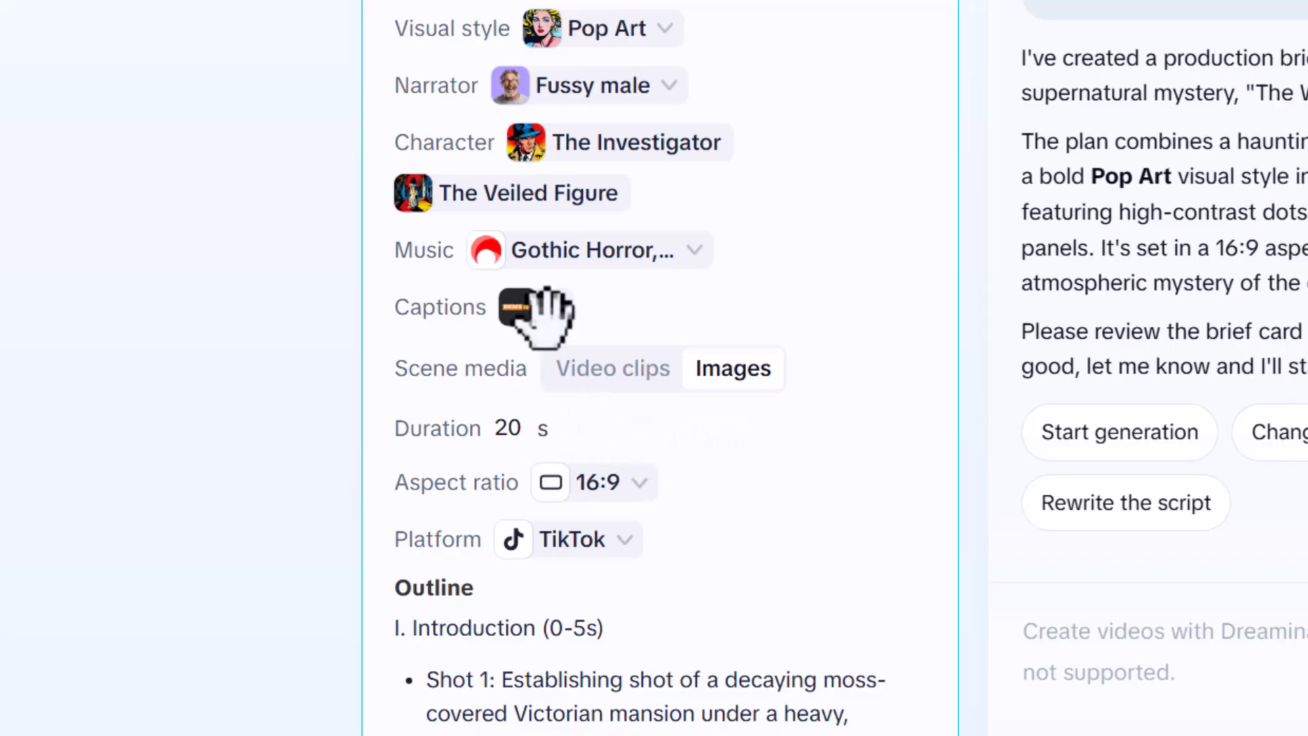
pyautogui.click(681, 259)
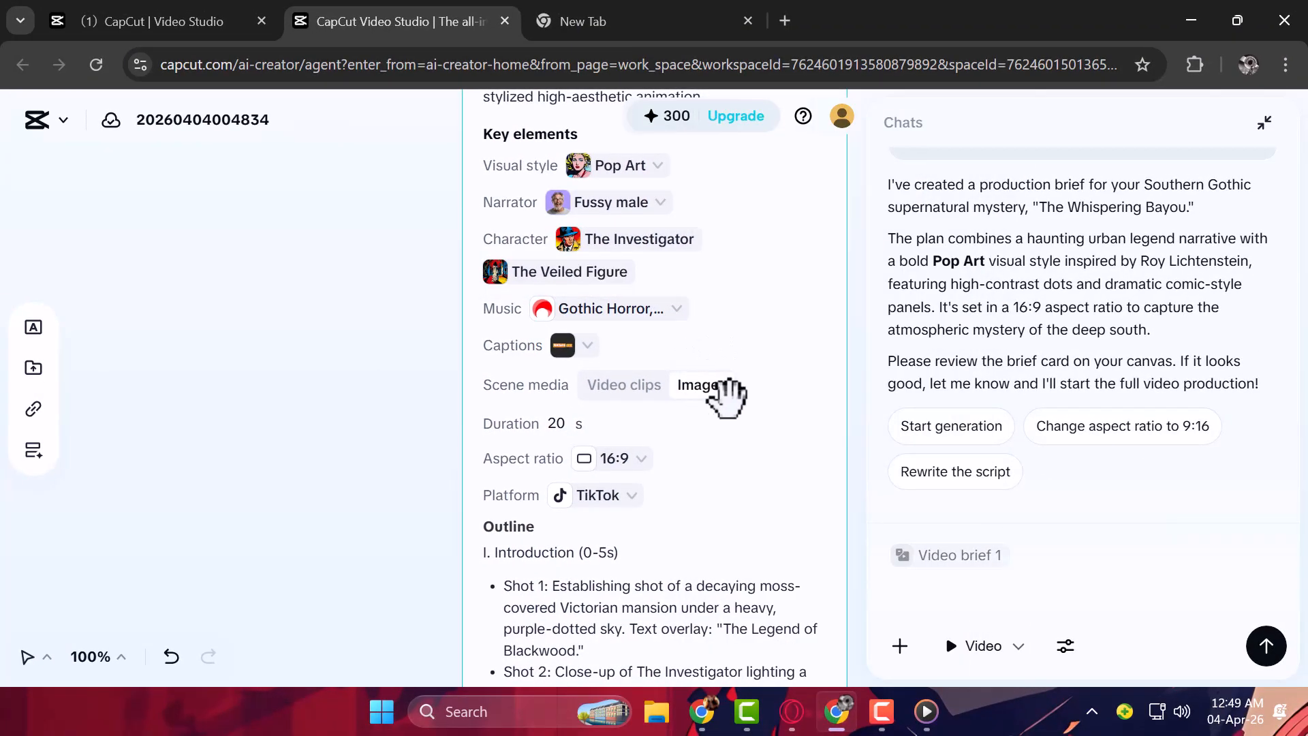
pyautogui.scroll(2, 724, 394)
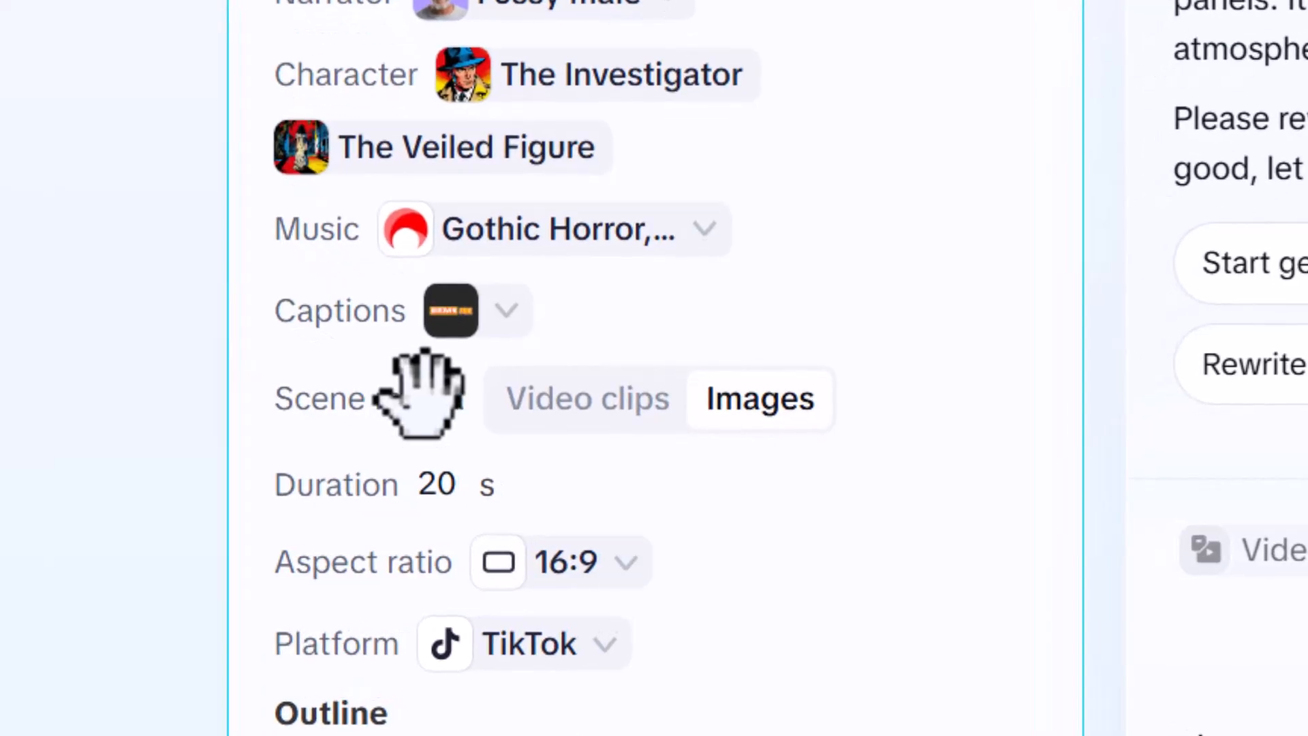
# Set the scene media in the video brief to Video clips
pyautogui.click(617, 436)
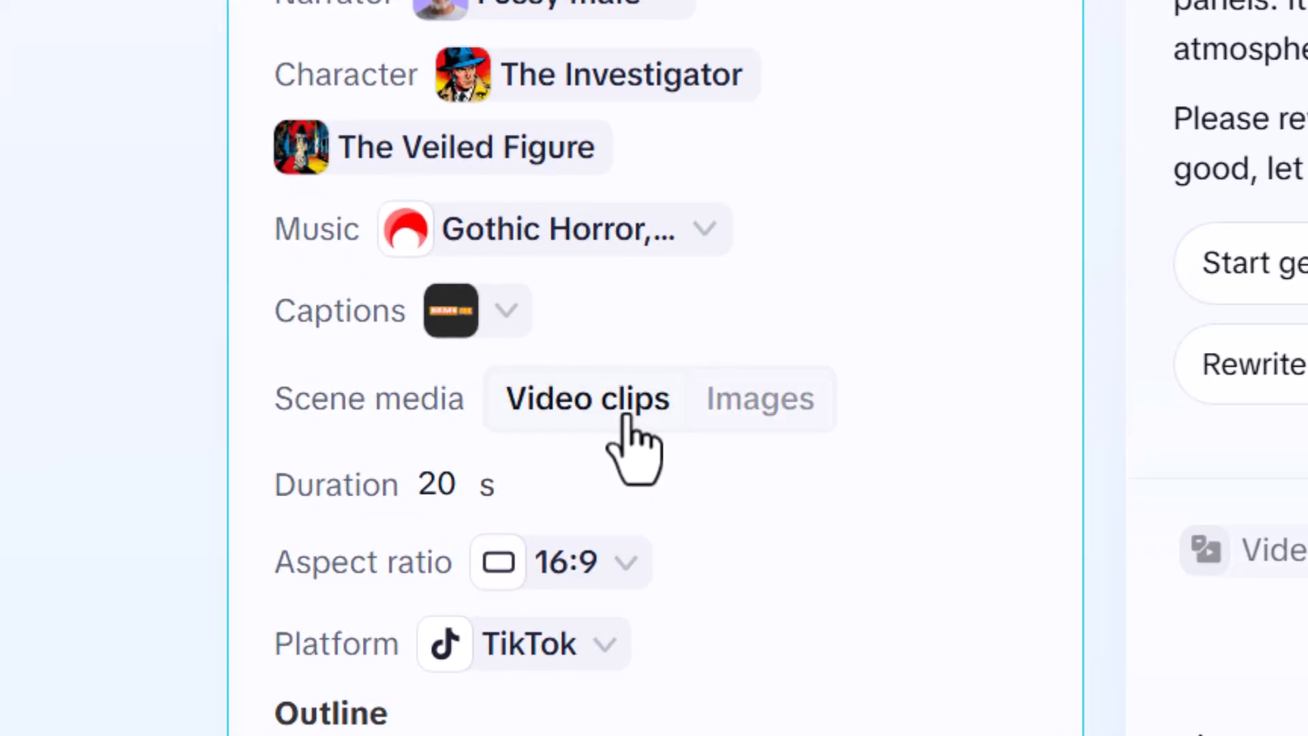
pyautogui.click(712, 414)
pyautogui.click(648, 417)
pyautogui.click(754, 413)
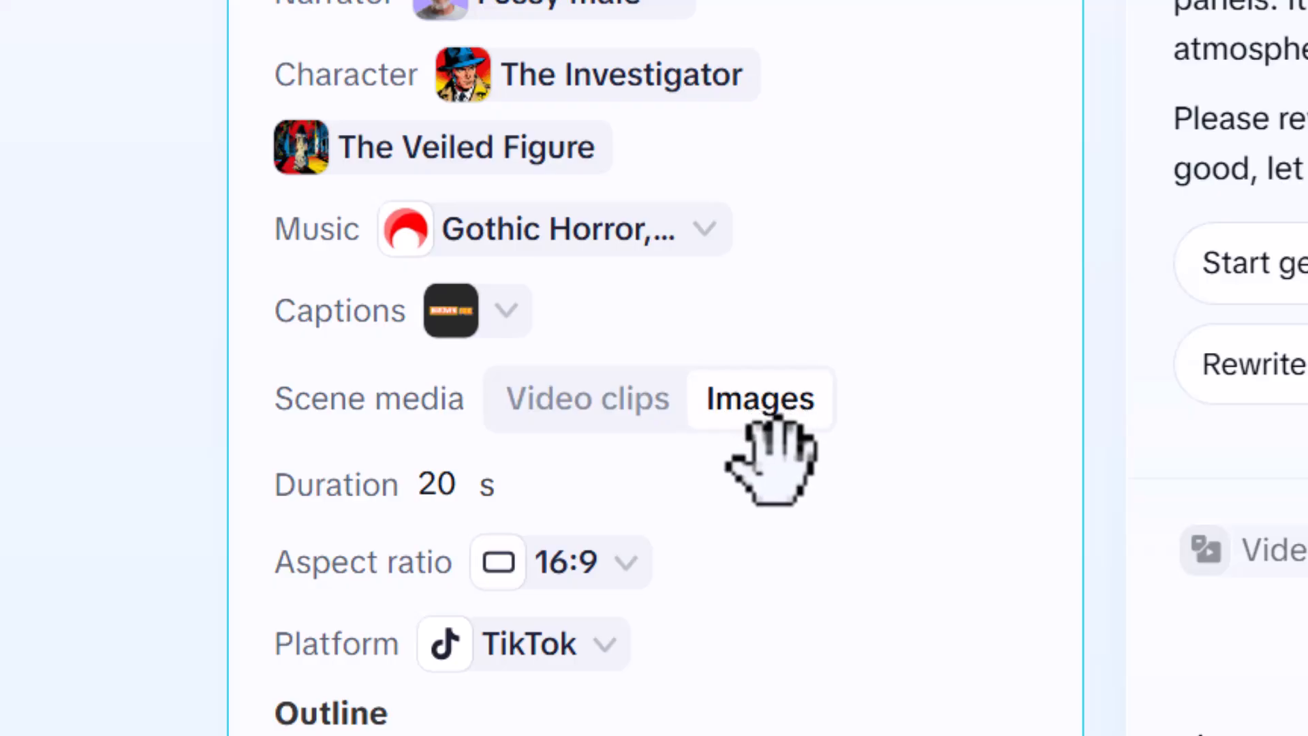
pyautogui.click(605, 424)
# Set the platform in the video brief to YouTube
pyautogui.scroll(-3, 613, 442)
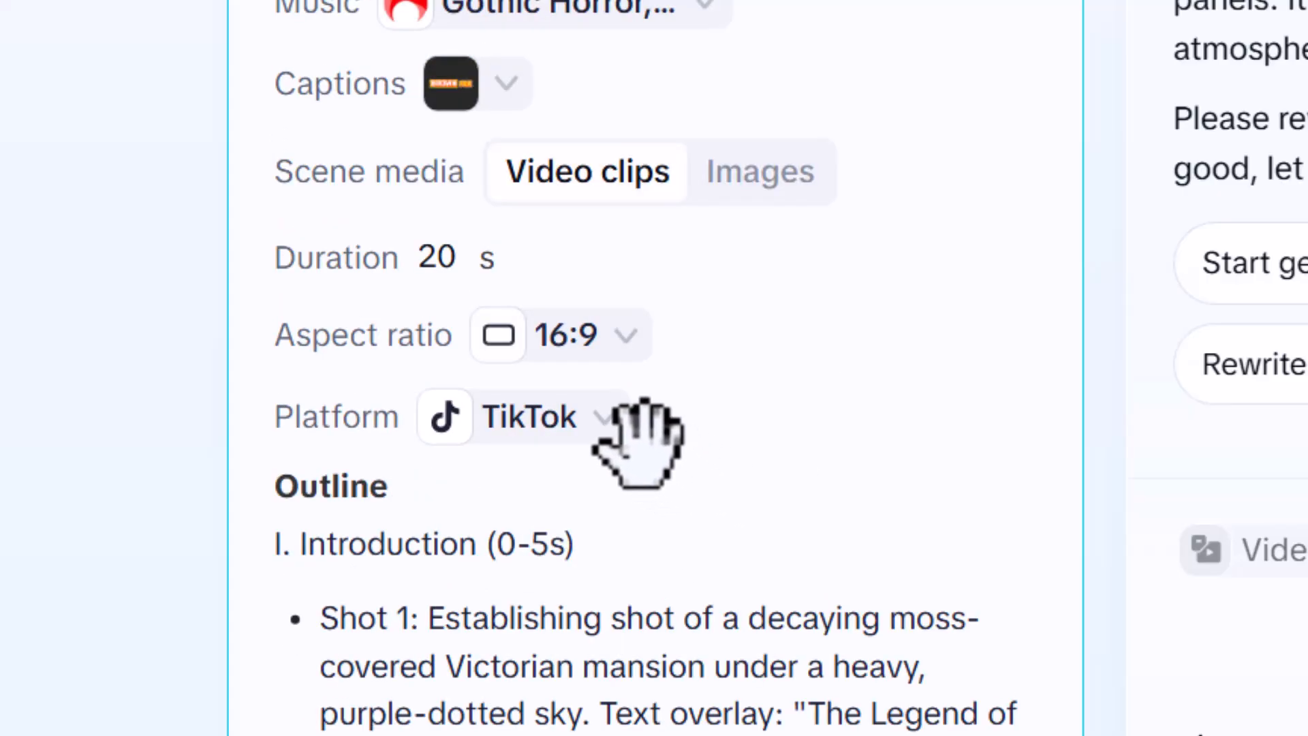
pyautogui.click(583, 436)
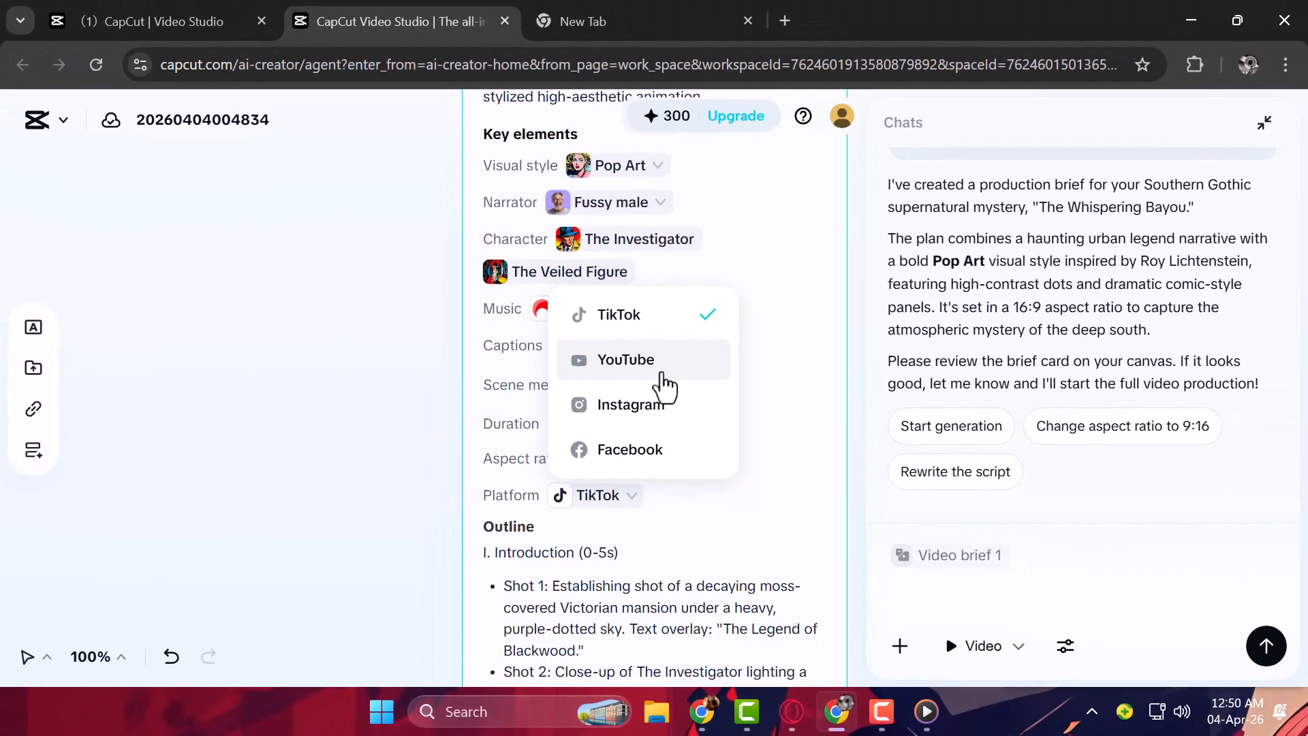
pyautogui.click(669, 287)
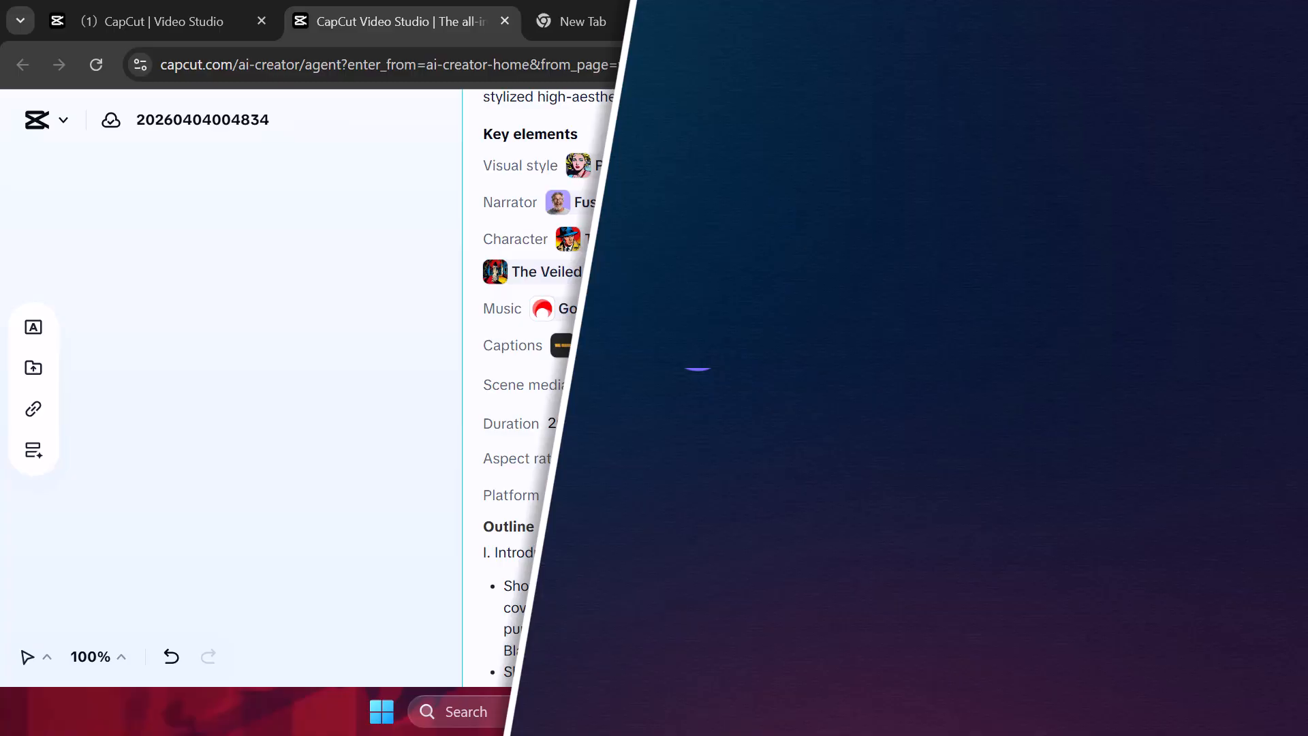
# Review the finished brief and the chat reply, and generate the video from the brief
pyautogui.scroll(3, 769, 455)
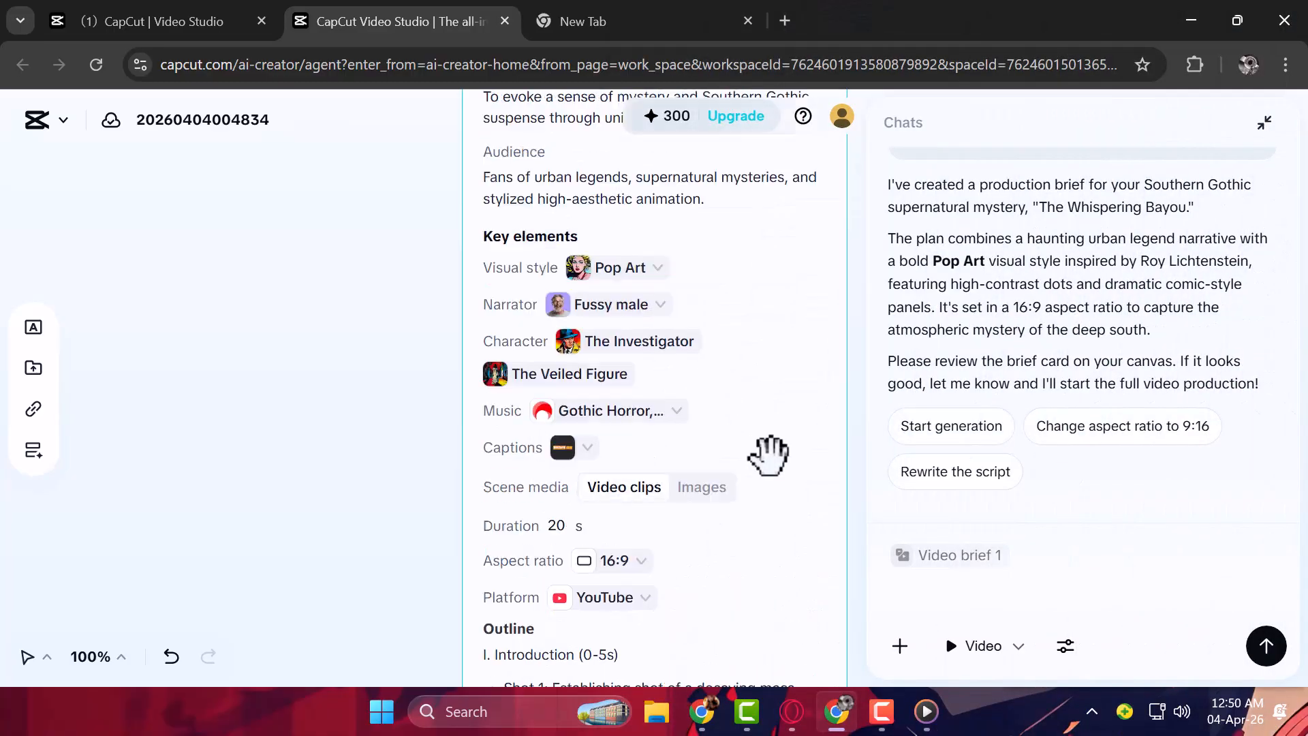
pyautogui.scroll(2, 768, 455)
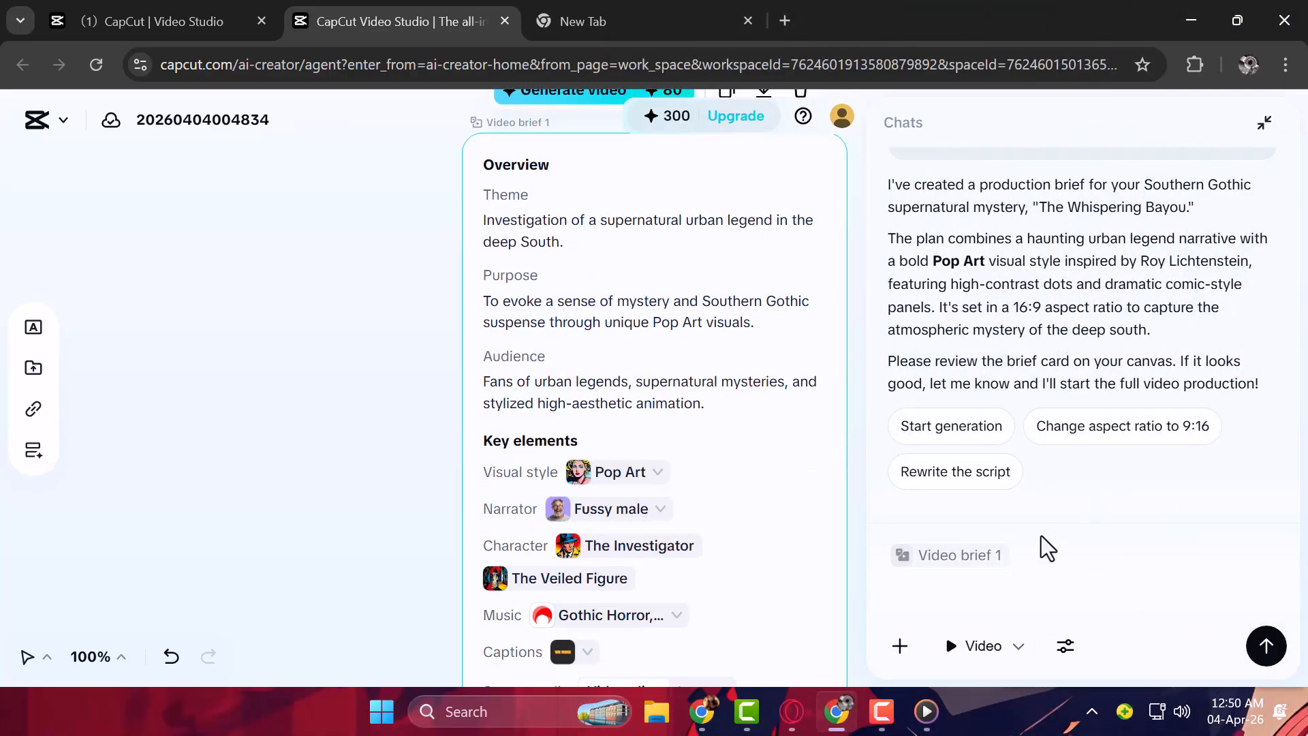
pyautogui.scroll(3, 1041, 279)
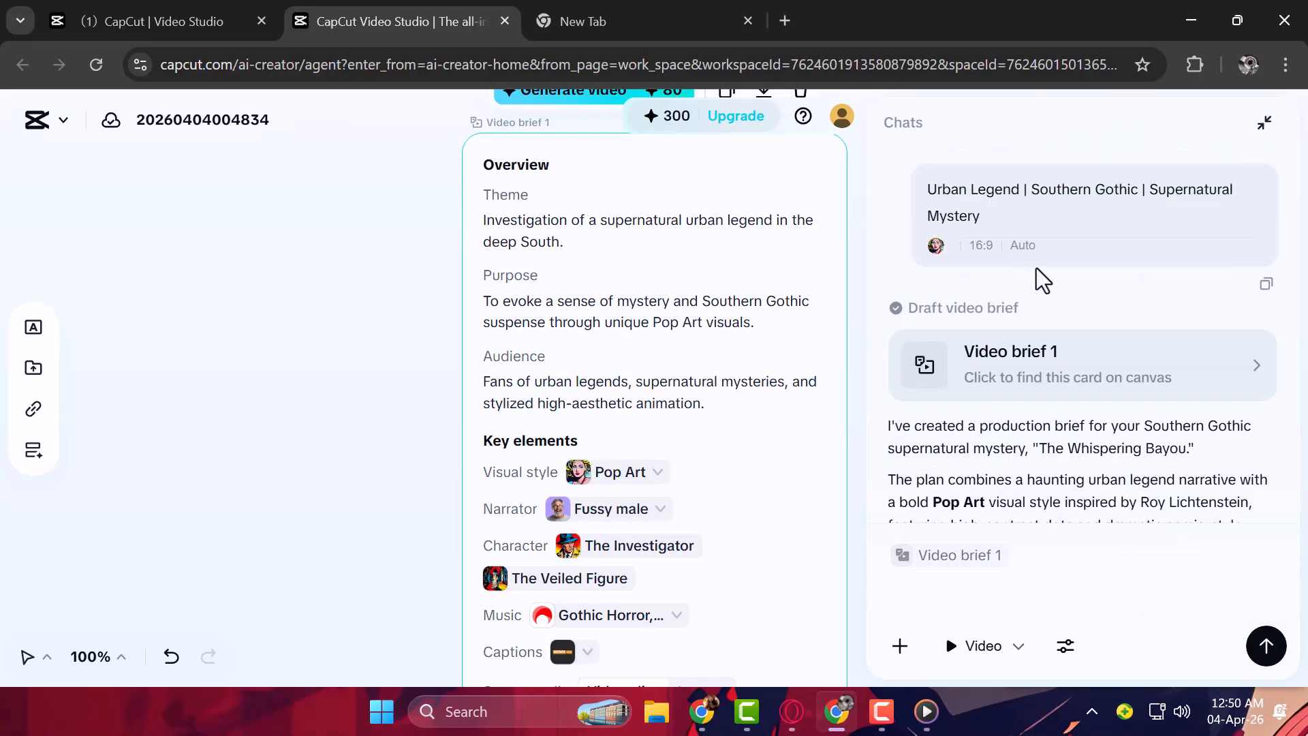
pyautogui.scroll(-3, 1022, 436)
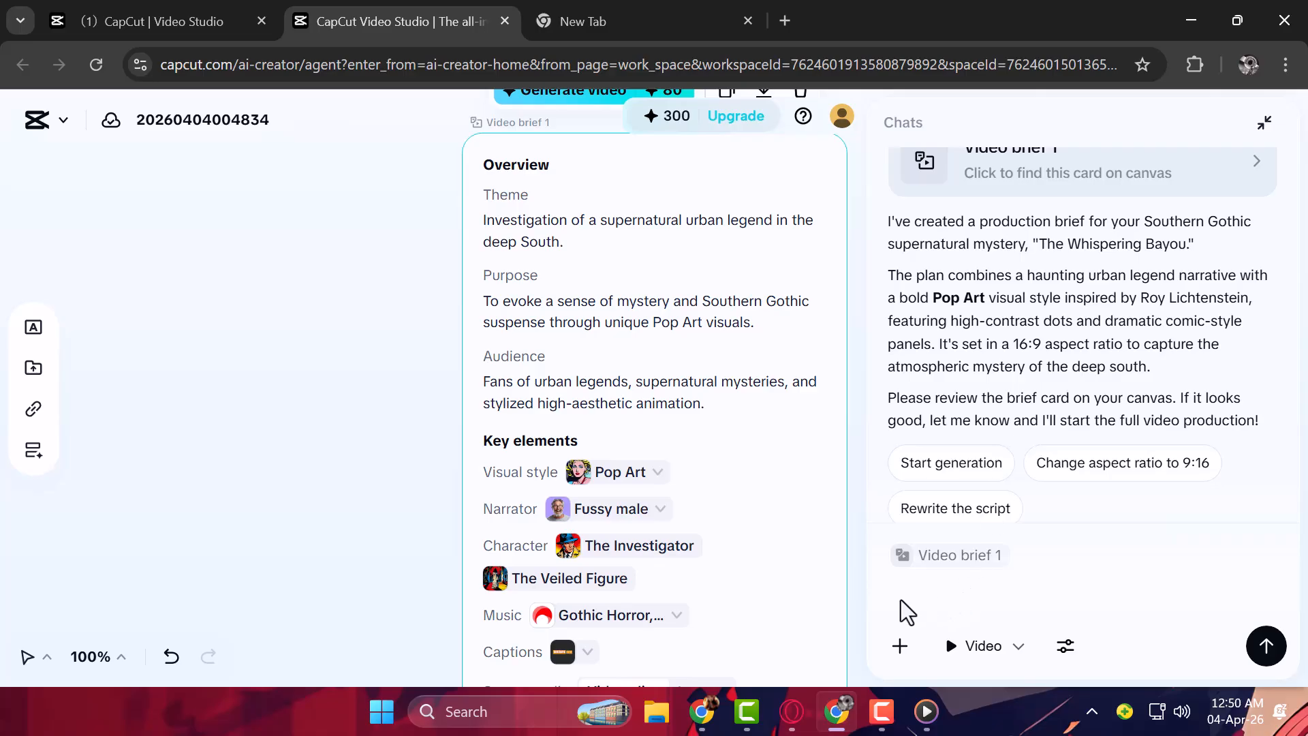
pyautogui.scroll(-3, 651, 545)
pyautogui.scroll(-10, 650, 545)
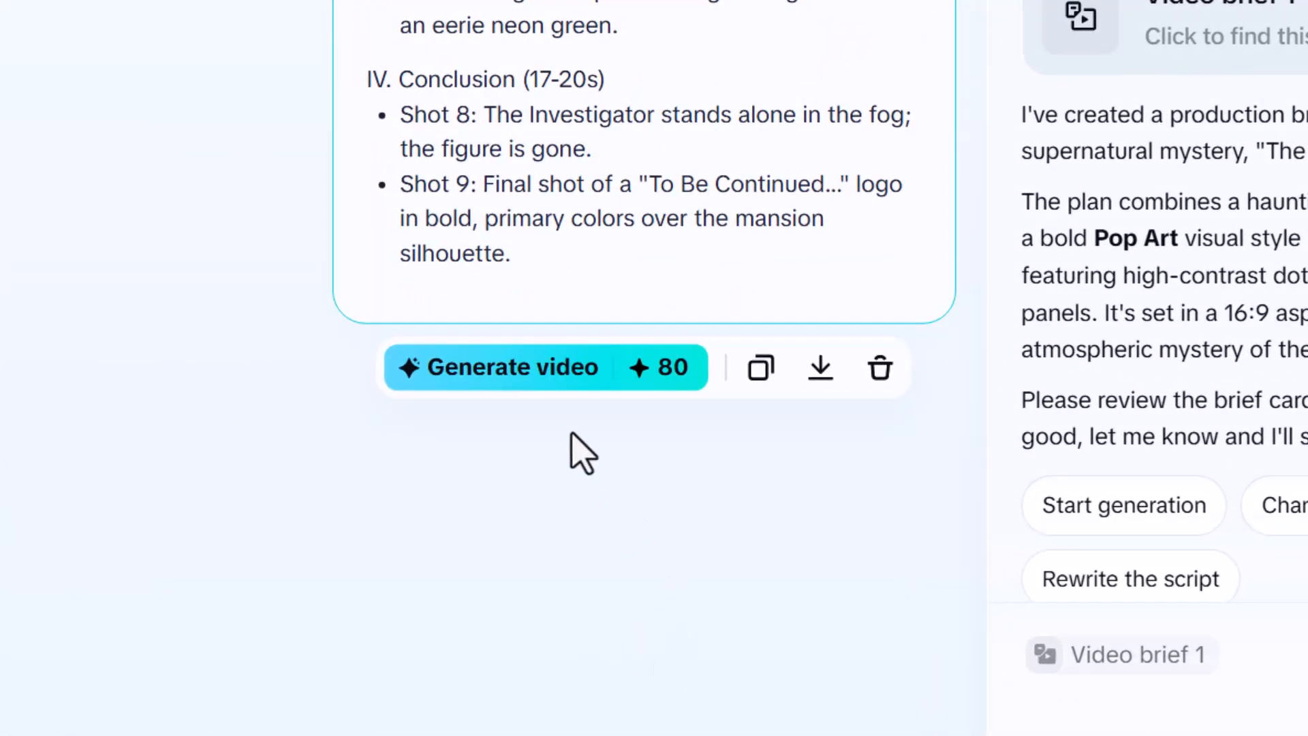
pyautogui.click(571, 375)
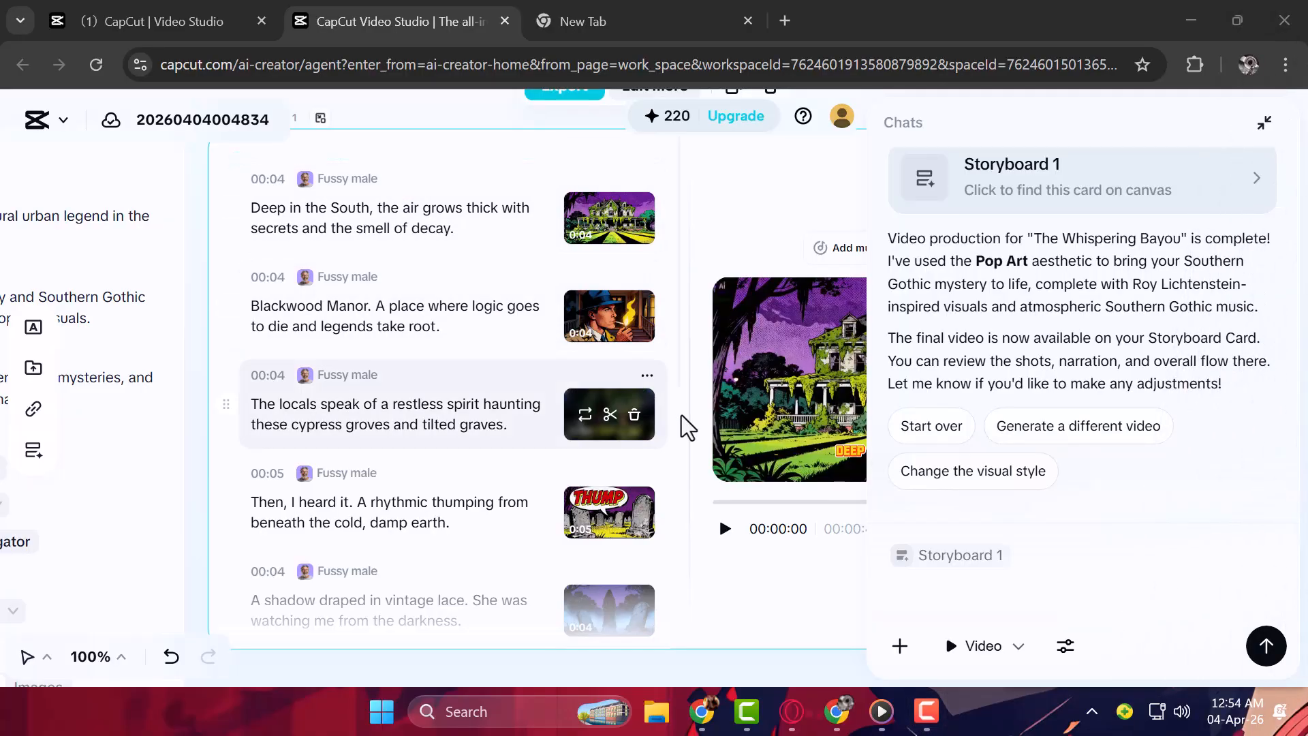
# Collapse the chat panel and play the generated storyboard video in the preview
pyautogui.click(721, 532)
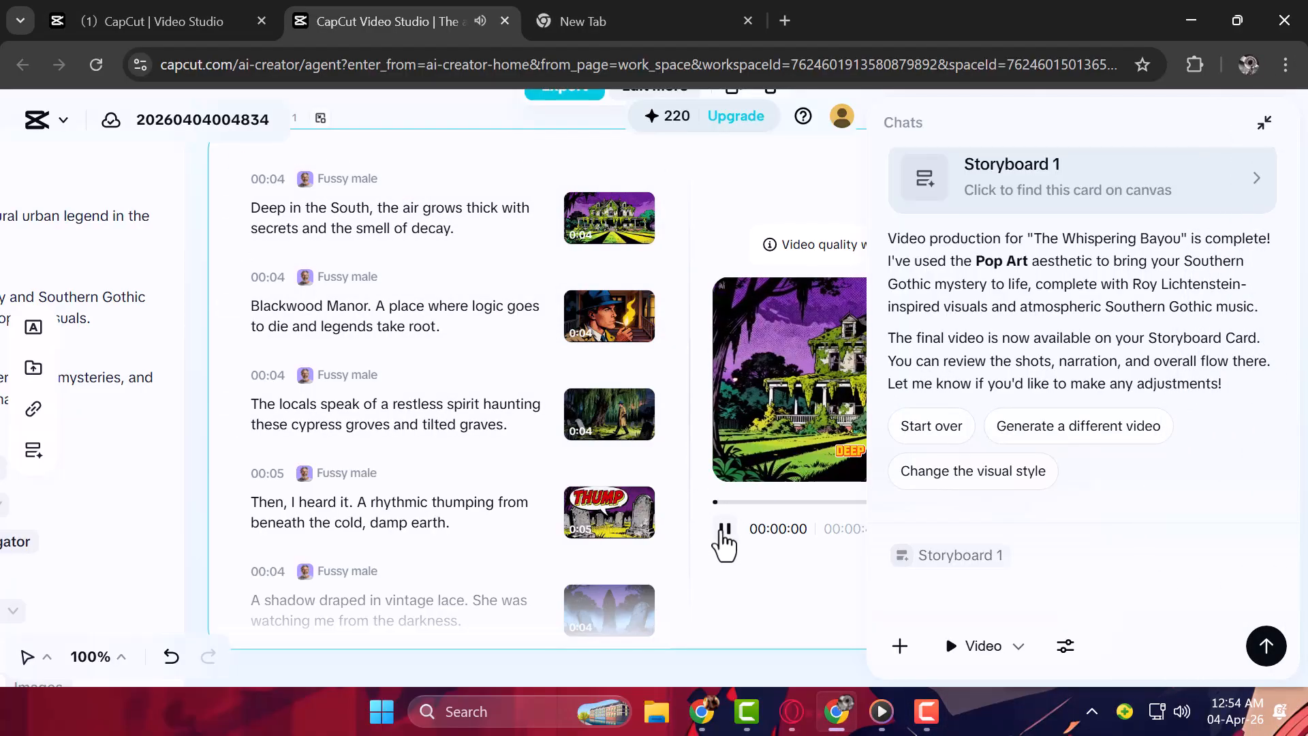
pyautogui.click(1265, 124)
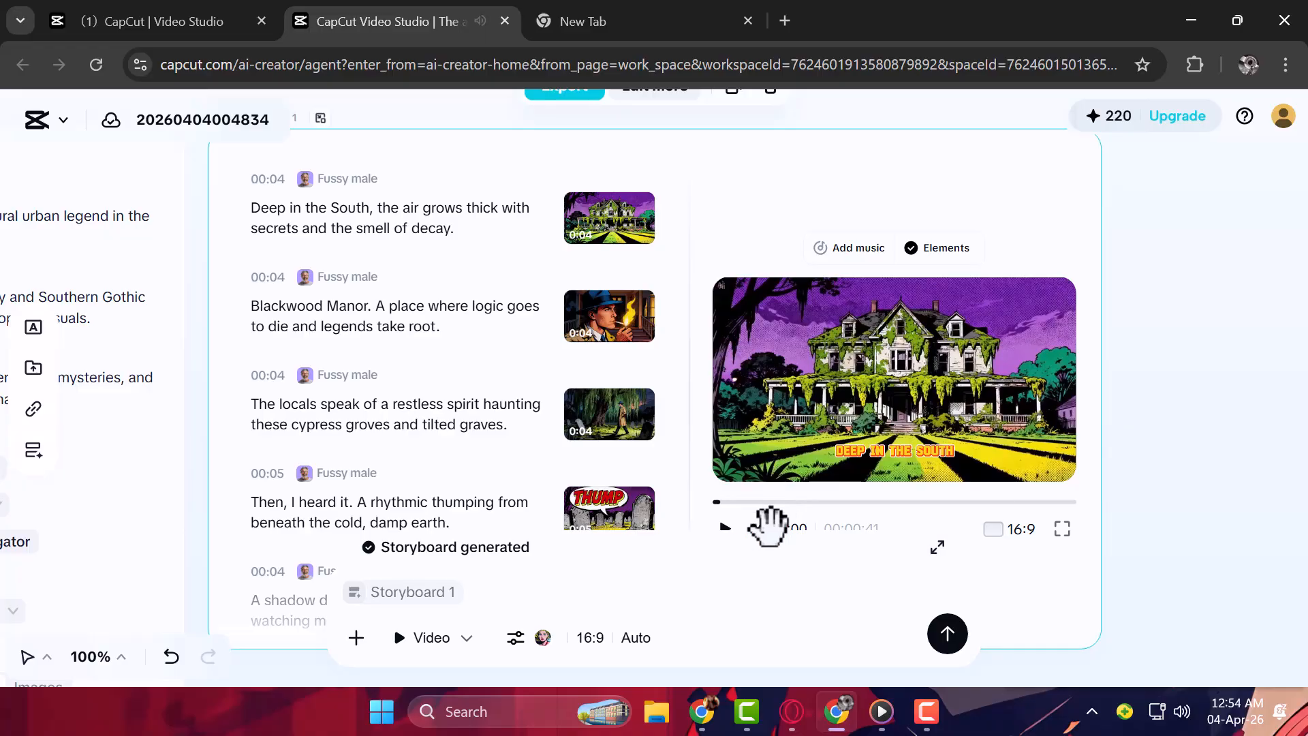
pyautogui.click(725, 528)
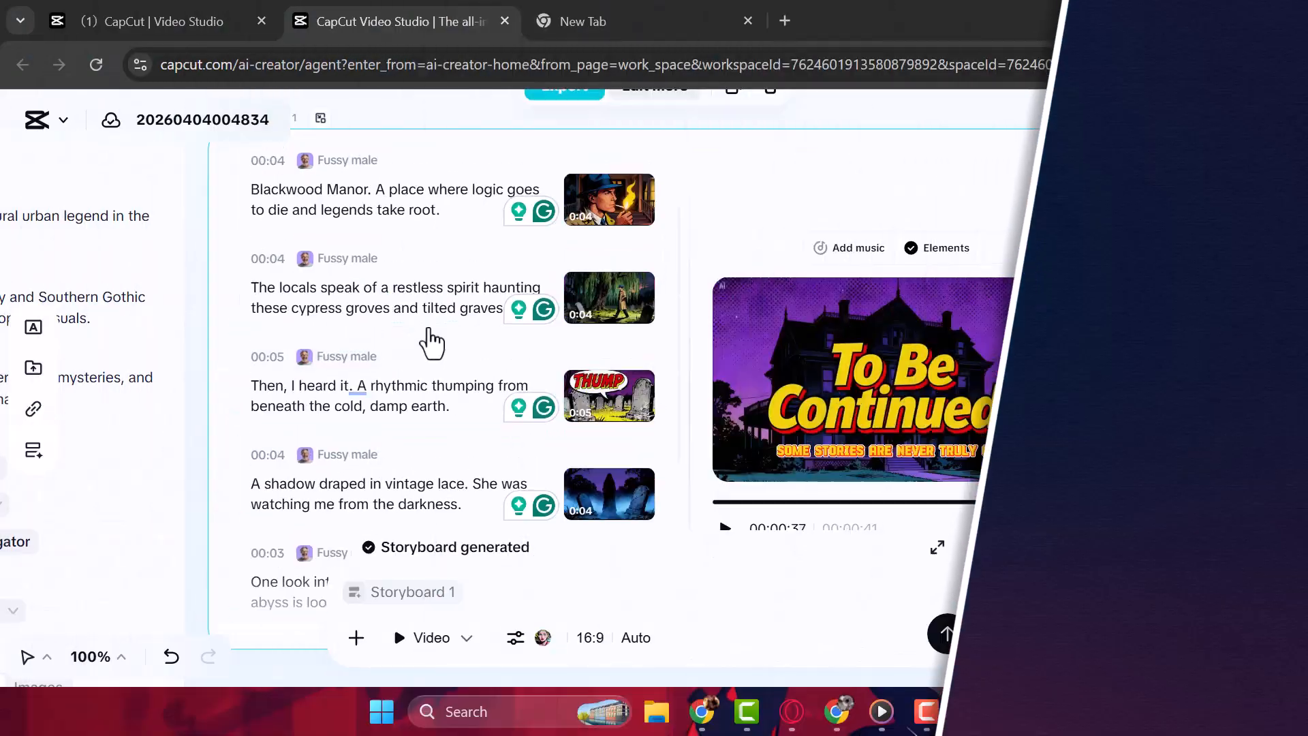
# Look through the storyboard scenes and open the media replacement for the scene "She vanished as quickly as a dream"
pyautogui.scroll(2, 432, 341)
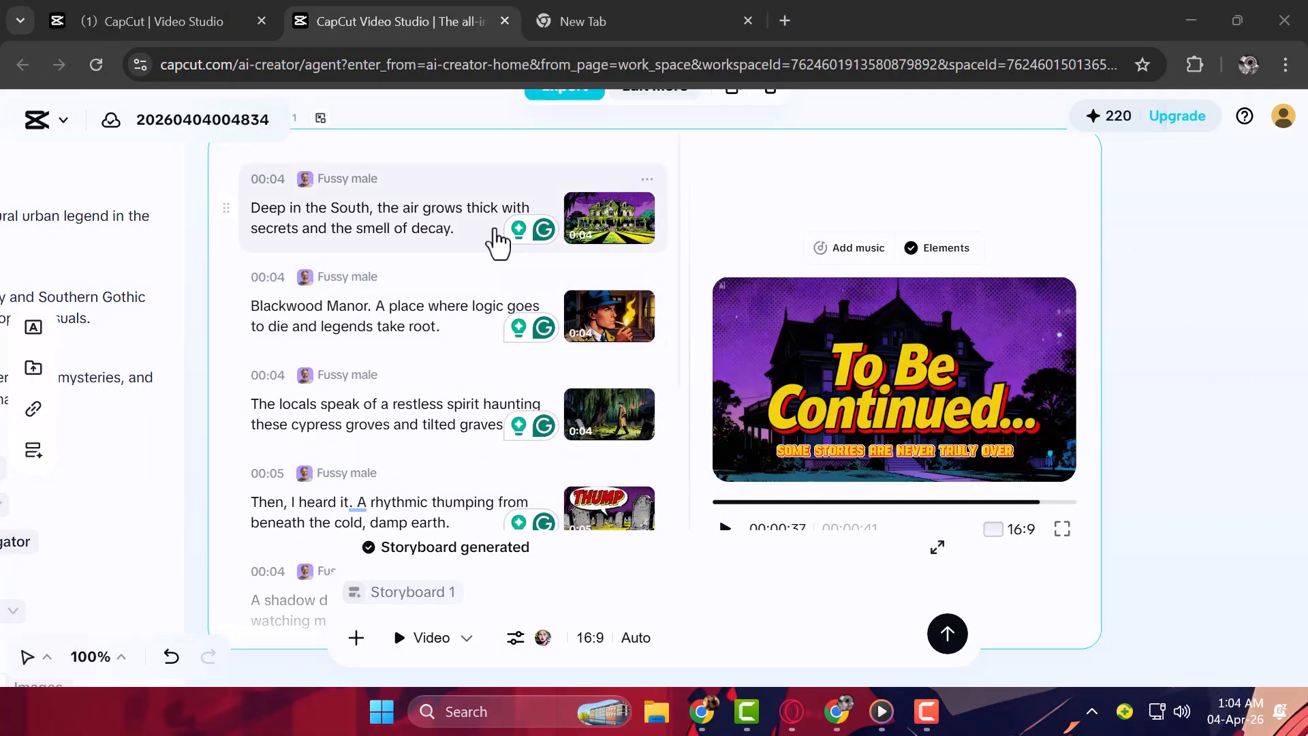
pyautogui.scroll(-5, 429, 258)
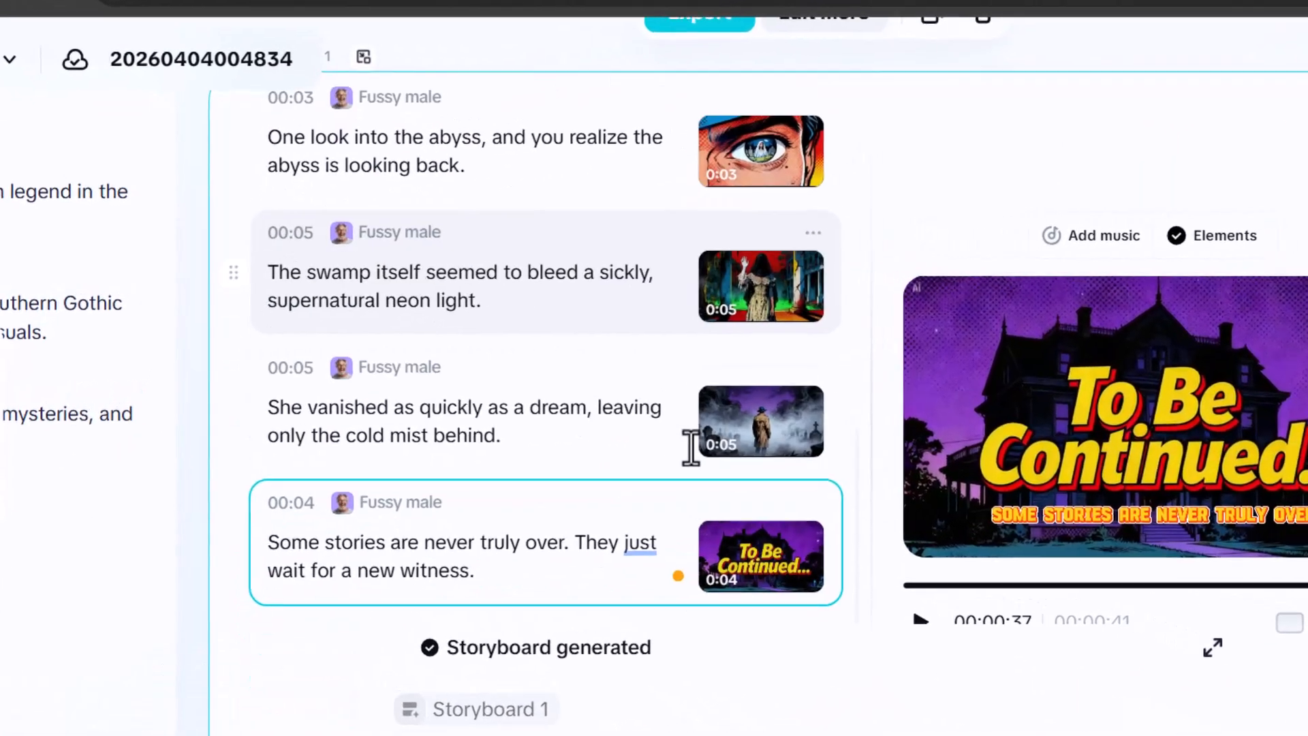
pyautogui.moveTo(746, 441)
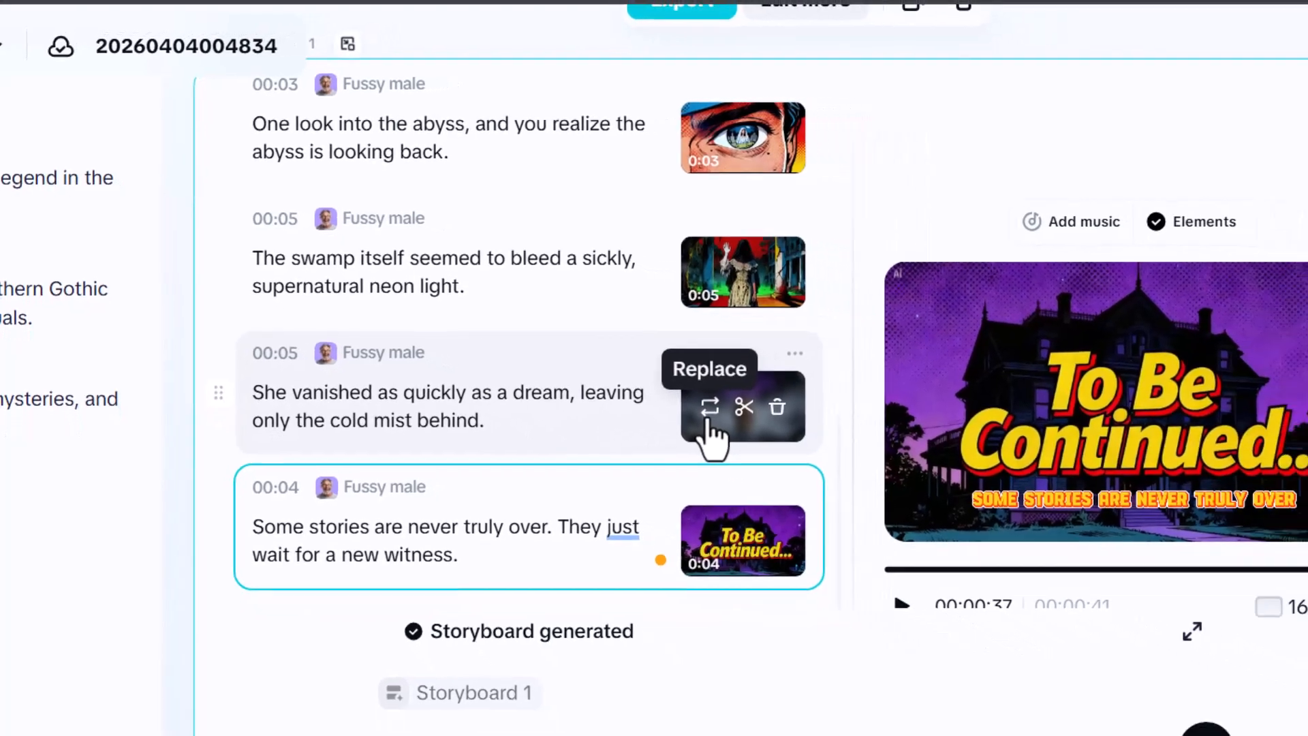
pyautogui.click(774, 436)
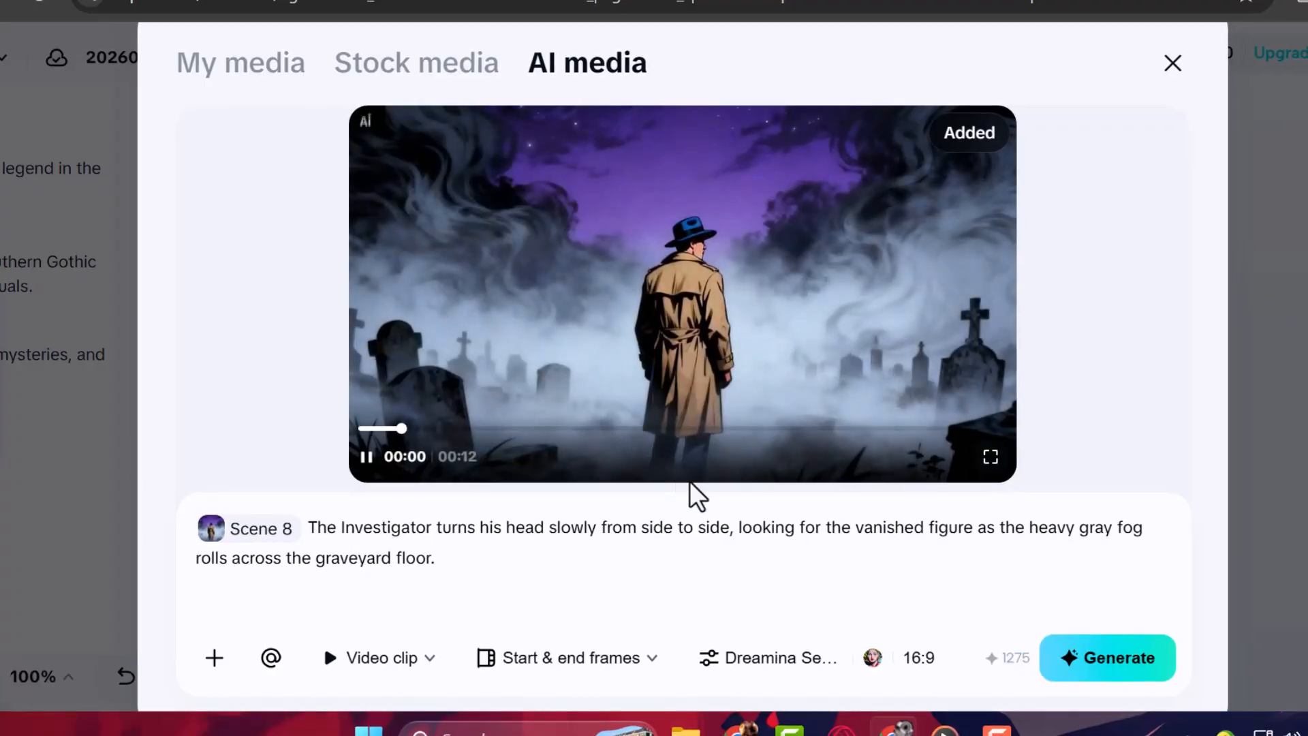
# Replace the Scene 8 AI media prompt with text starting "And then… I felt the floorboards creak behind me, though I was sure I had locked the doors"
pyautogui.moveTo(315, 527); pyautogui.dragTo(447, 595)
pyautogui.click(470, 555)
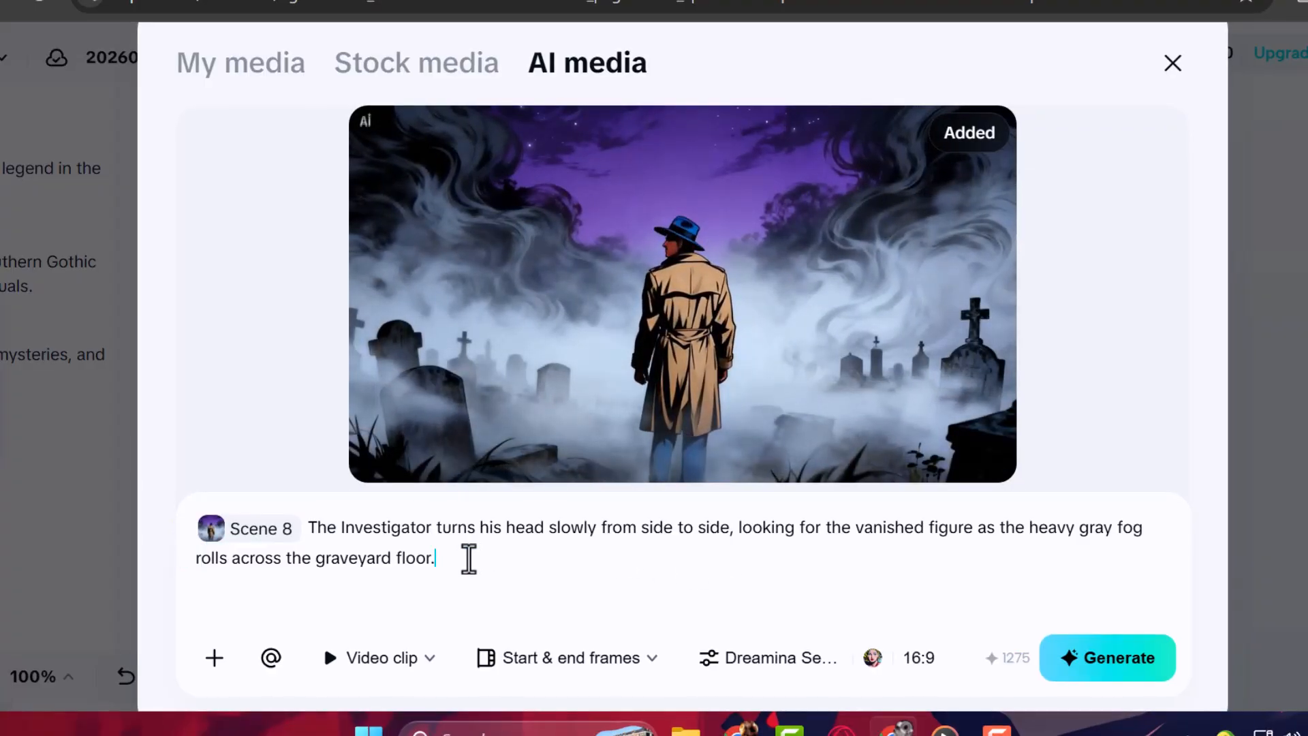
pyautogui.hotkey('ctrl', 'a')
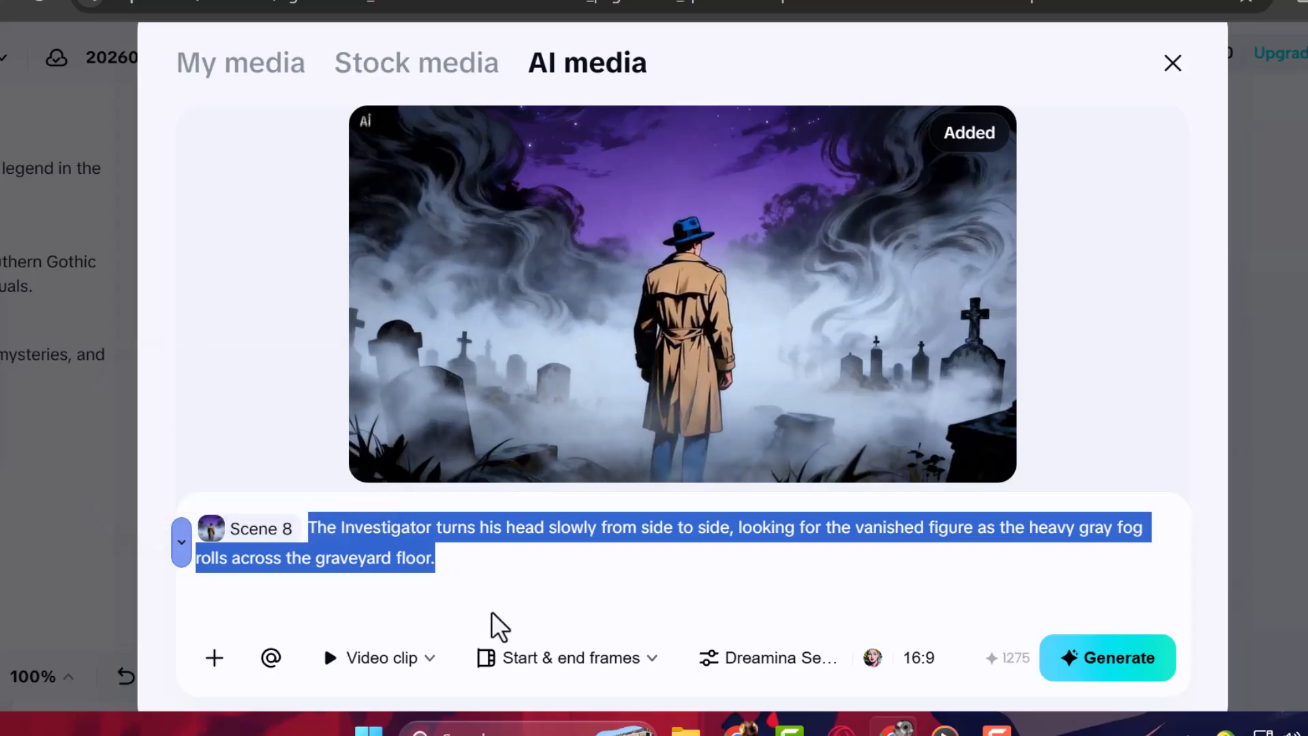
pyautogui.write('And then… I felt the floorboards creak behind me, though I was sure I had locked the doors. The candle flickered violently, casting grotesque shapes across the peeling wallpaper. In the corner of the room, a mirror reflected a figure that wasn’t mine. Her eyes glowed faintly, and a whisper slithered through the silence: "You shouldn’t be here…"')
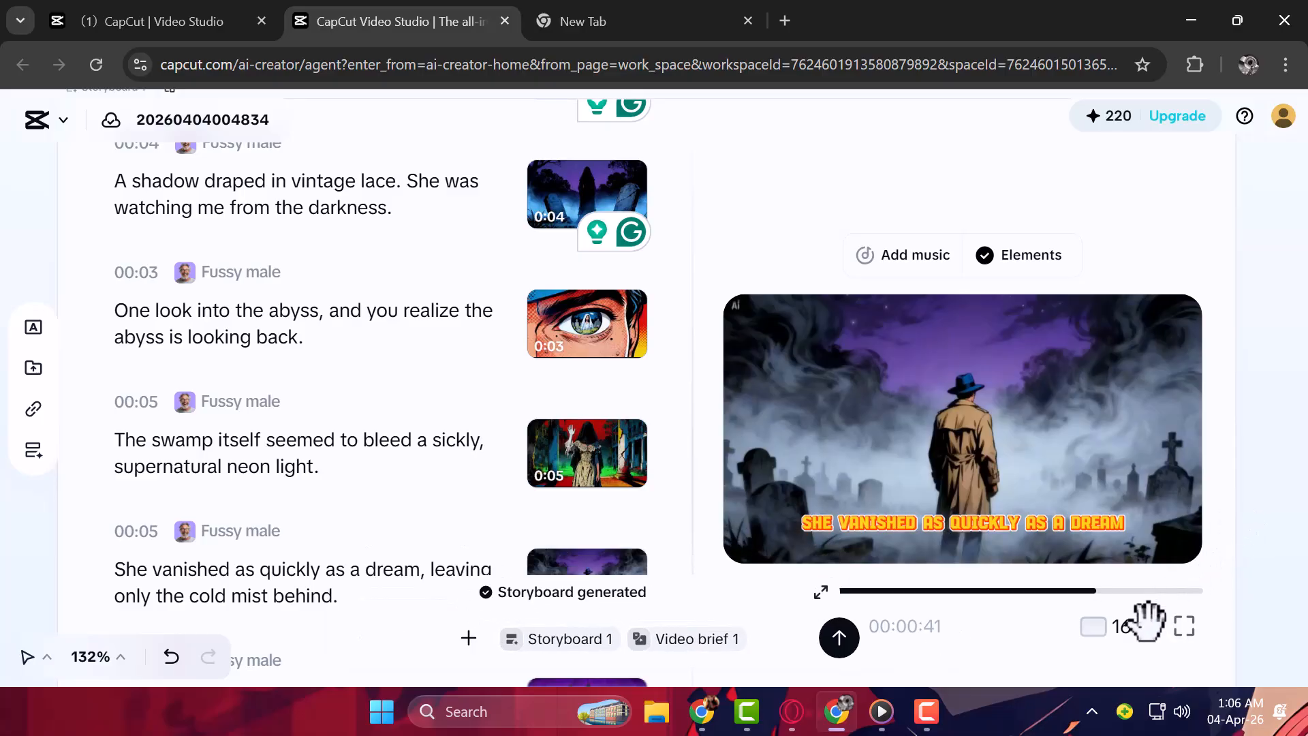
# Open the storyboard for further editing in the full video editor and dismiss the material resources tip and the desktop app notice
pyautogui.moveTo(1006, 636); pyautogui.dragTo(1028, 283)
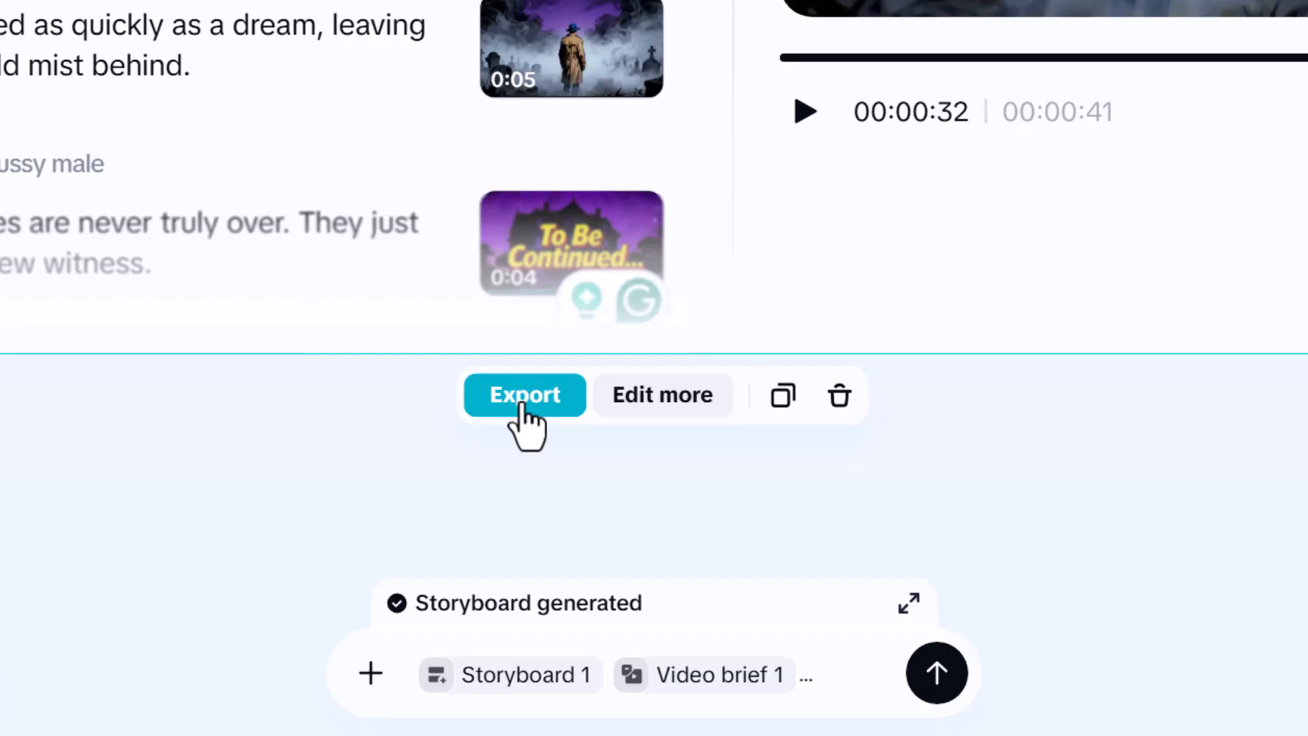
pyautogui.click(665, 409)
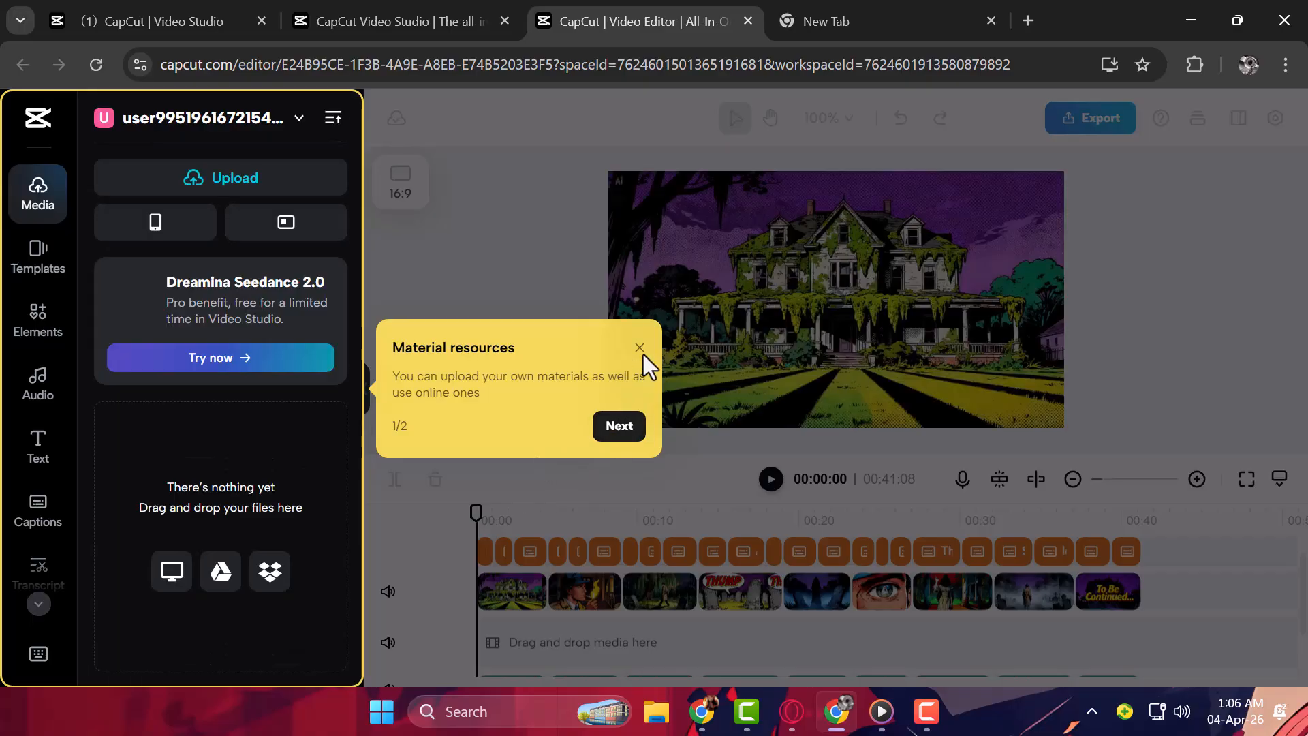
pyautogui.click(640, 348)
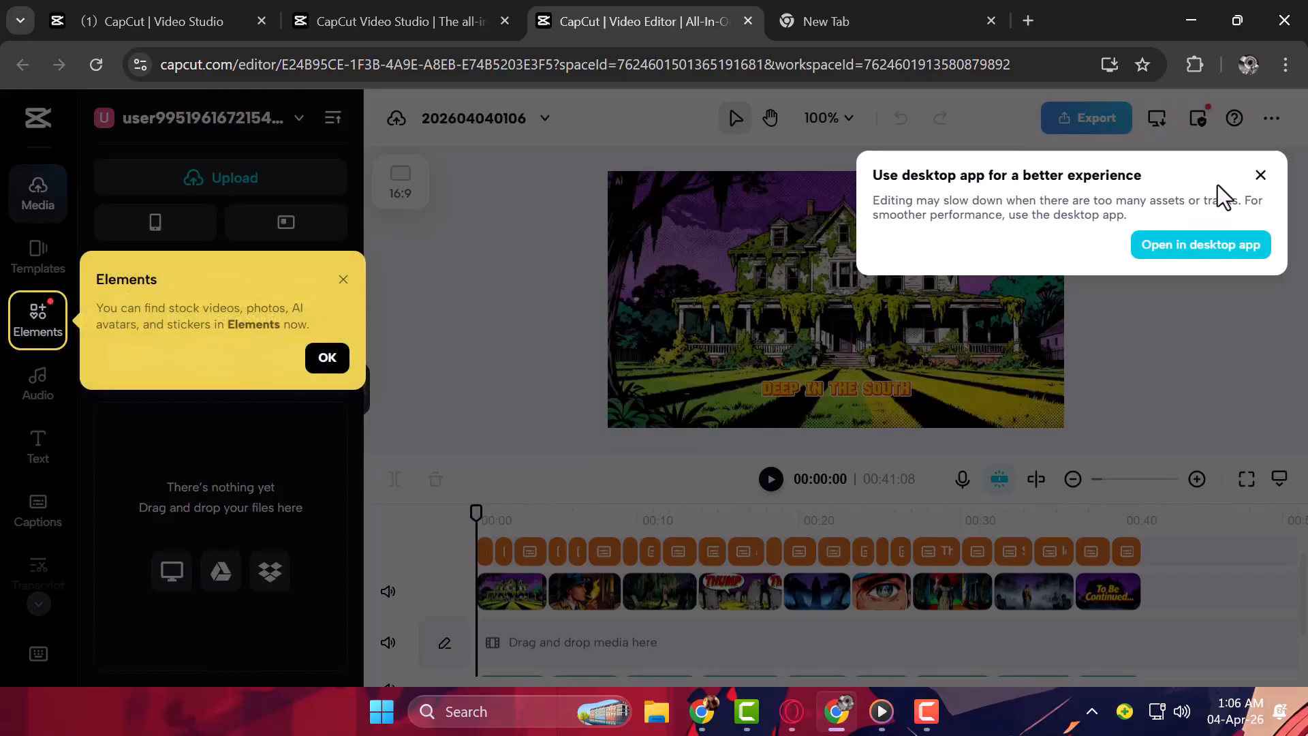
pyautogui.click(1261, 176)
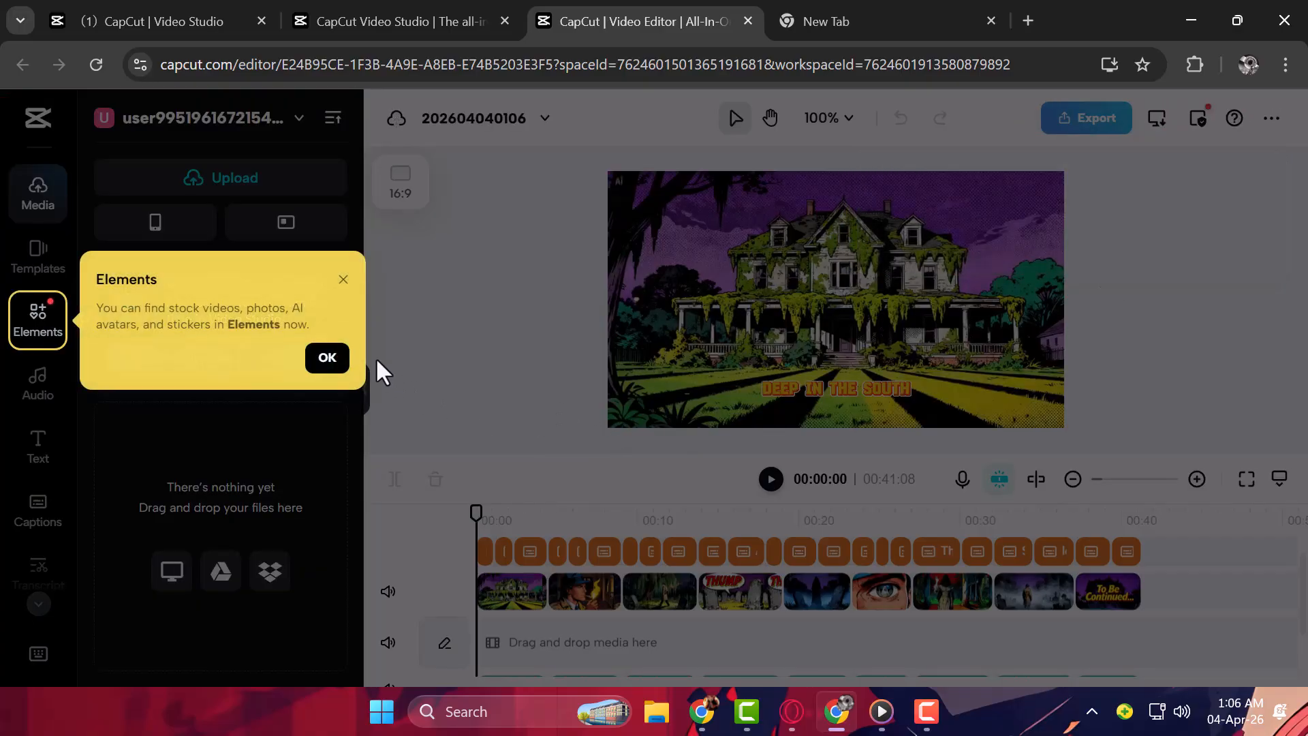
# Dismiss the Elements tip and move the playhead to 00:02:09 on the timeline
pyautogui.click(343, 280)
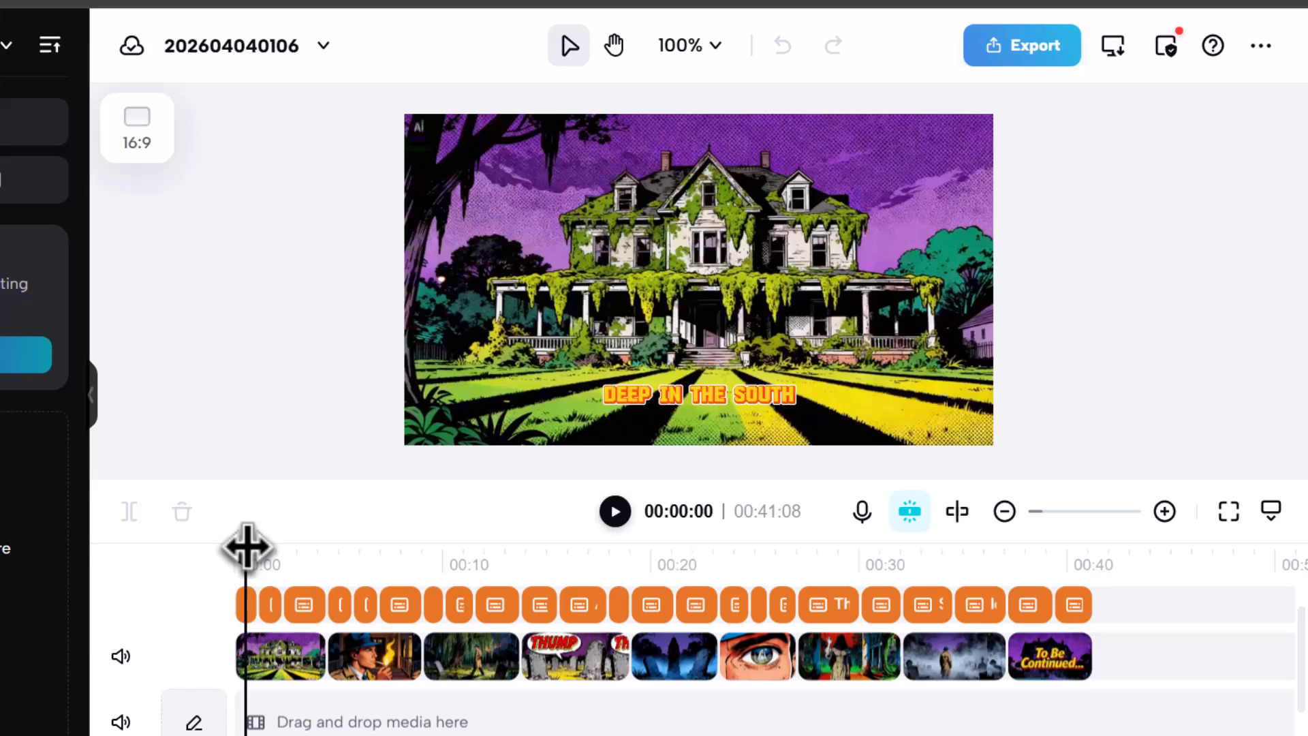
pyautogui.moveTo(246, 545); pyautogui.dragTo(284, 554)
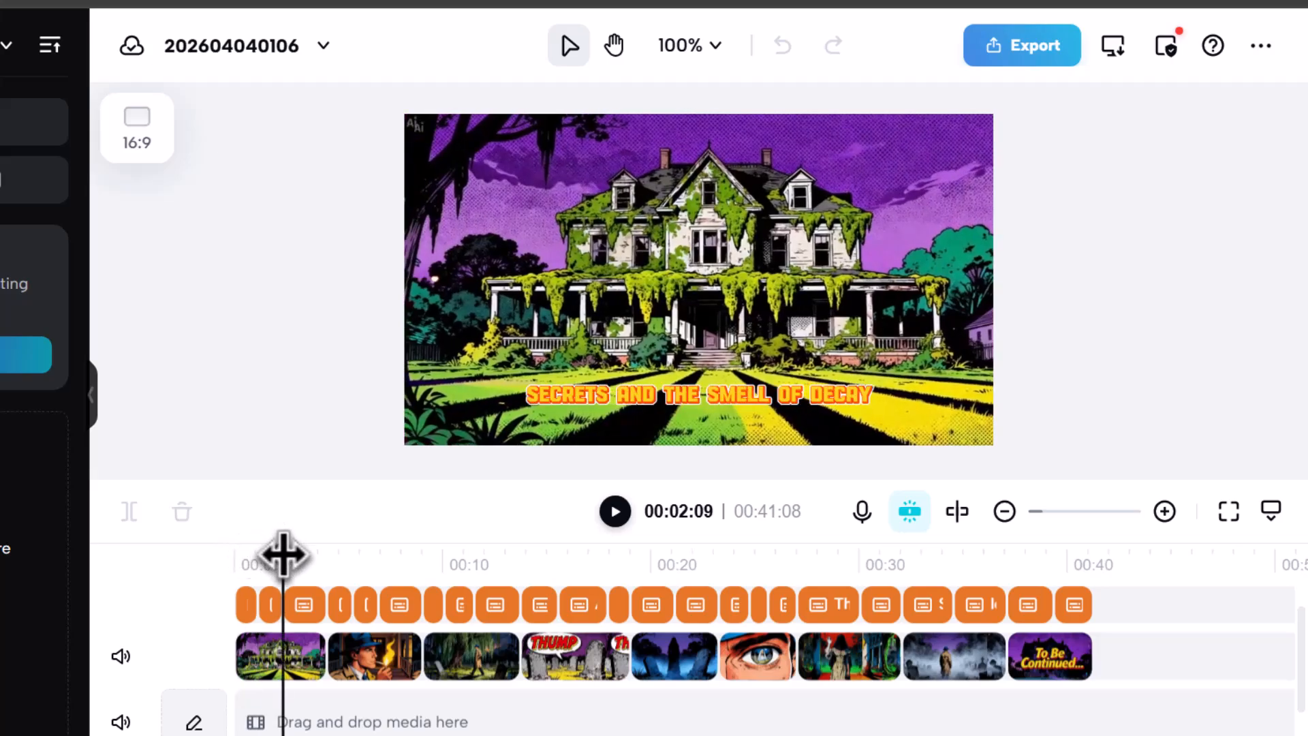
# Delete the caption clip at about 6 seconds on the timeline and undo the deletion
pyautogui.click(365, 604)
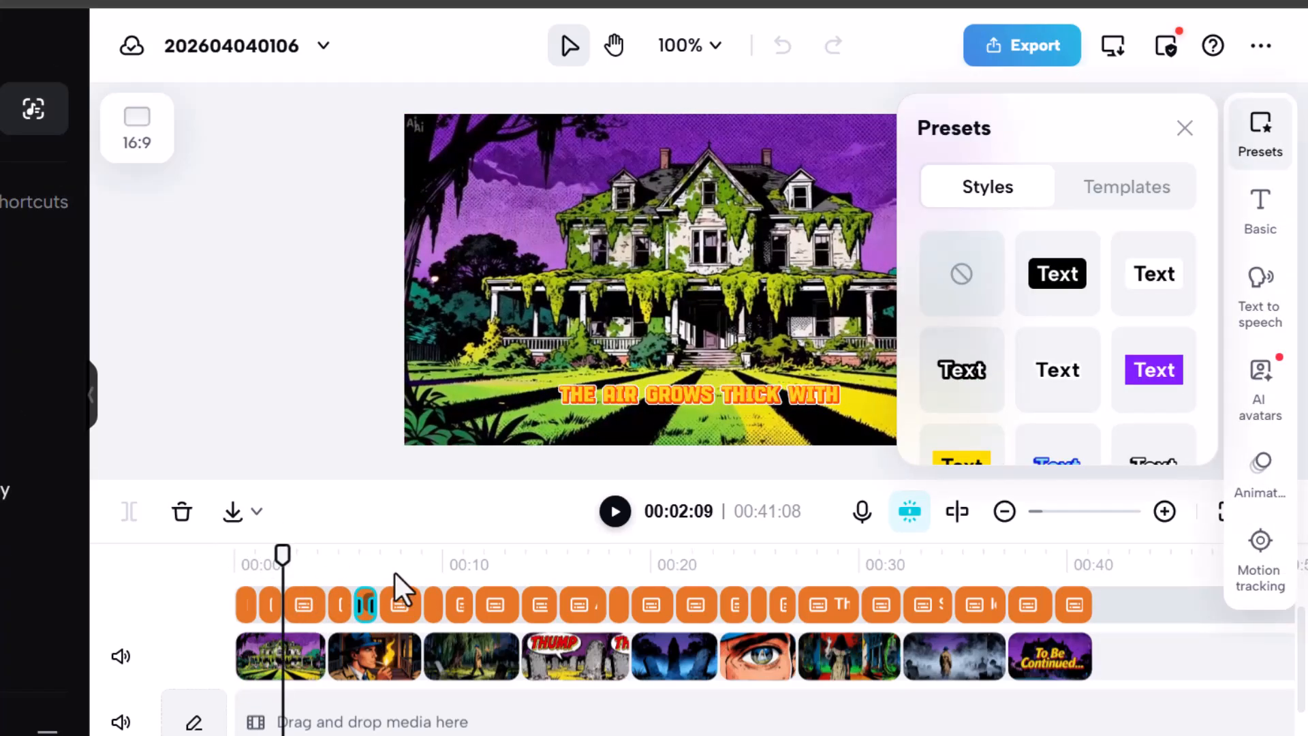
pyautogui.press('Delete')
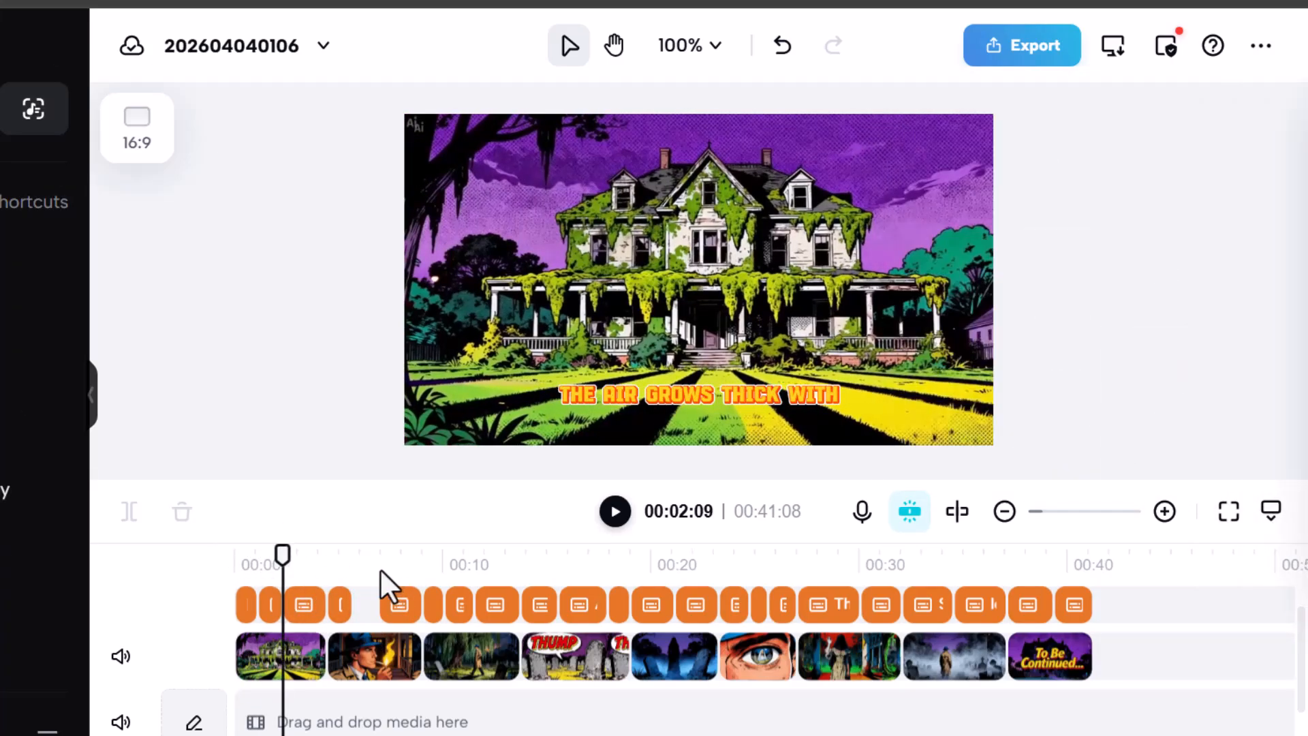
pyautogui.hotkey('ctrl', 'z')
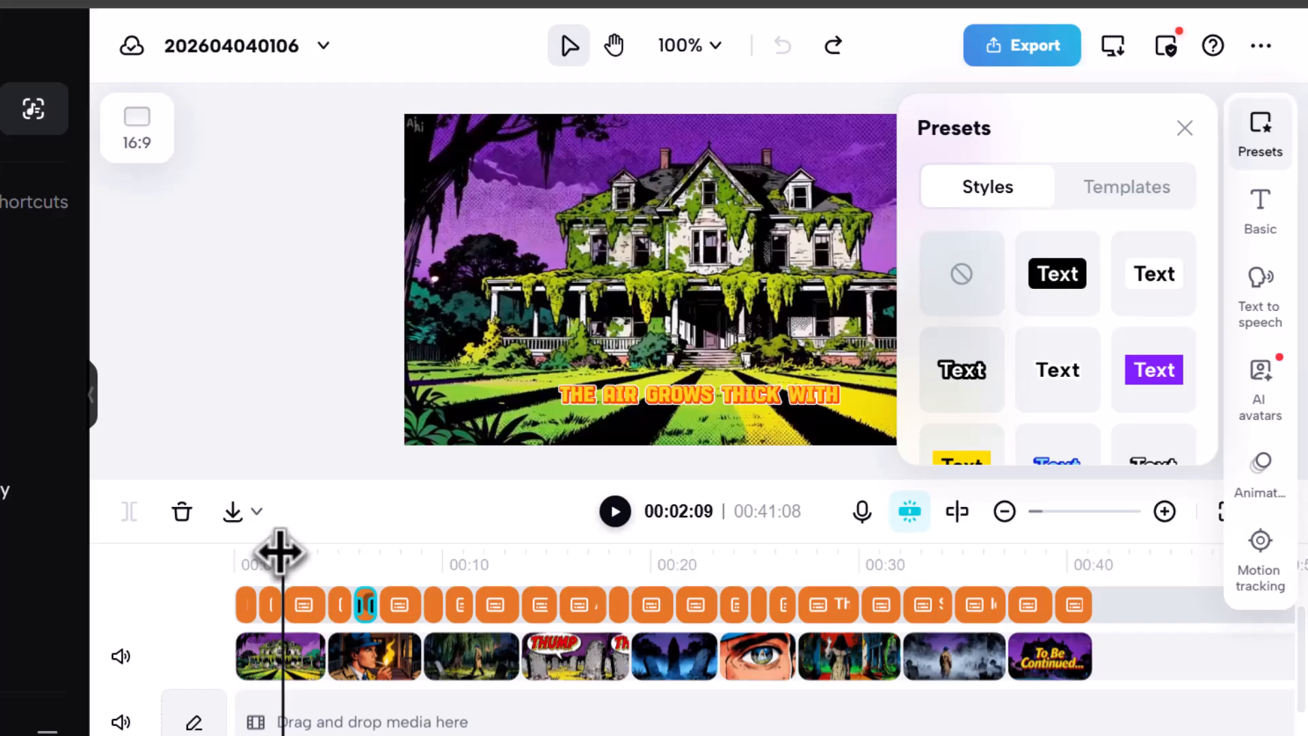
# Apply the white-and-yellow "BROWN FOX" caption template to the first caption clip and close the presets
pyautogui.click(246, 600)
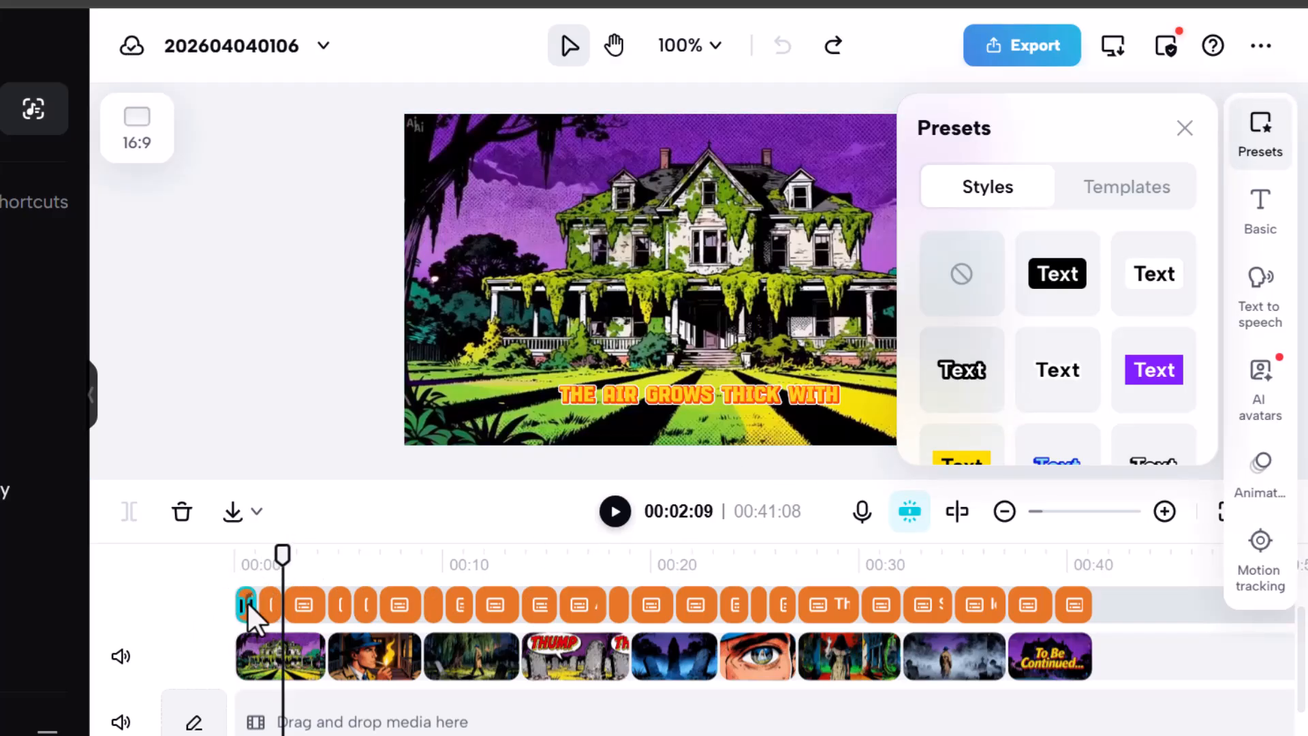
pyautogui.click(1099, 216)
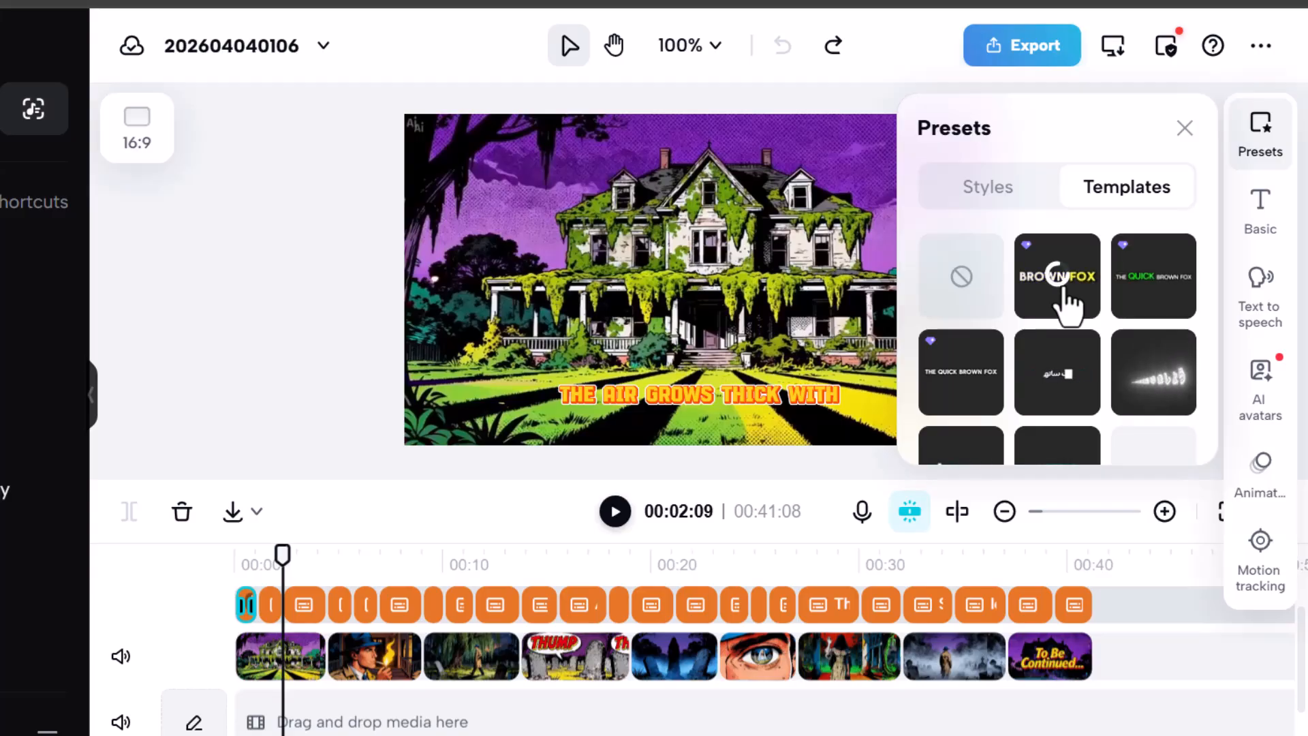
pyautogui.click(1156, 120)
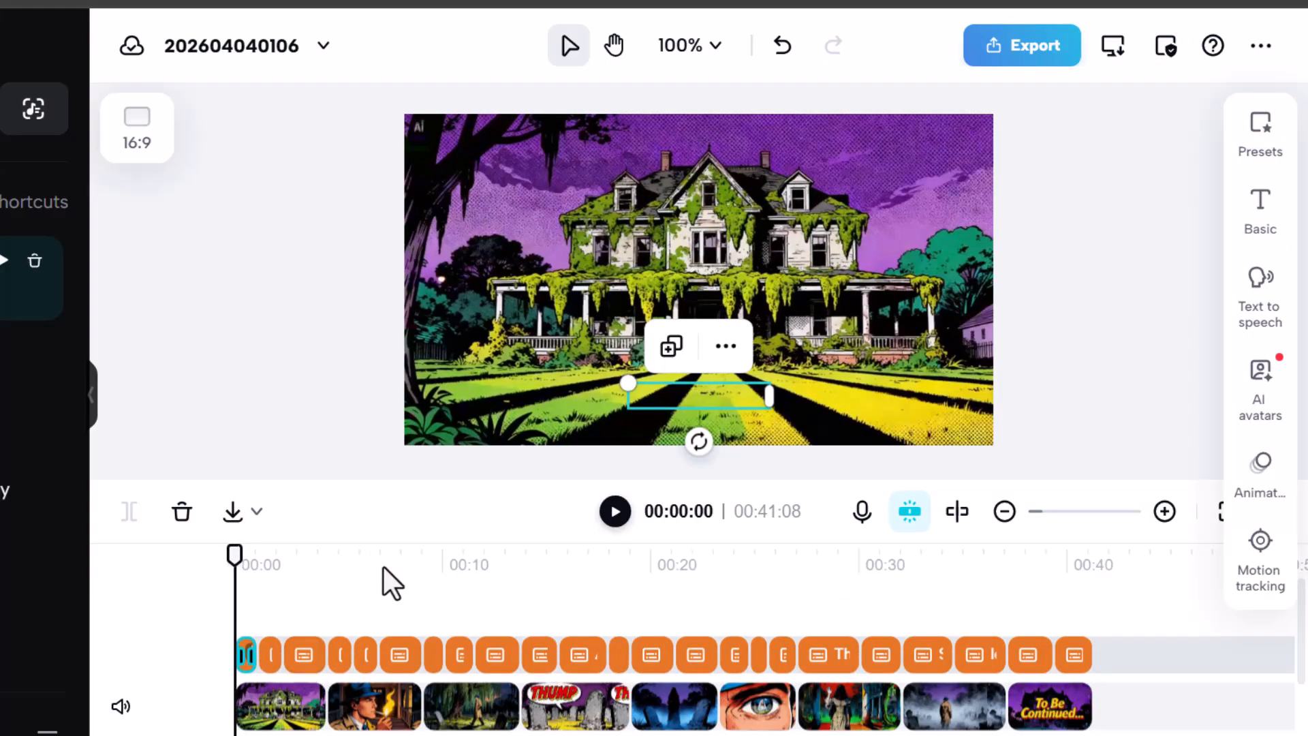
# Select the first narration clip and browse the available voice changer effects
pyautogui.scroll(-2, 373, 603)
pyautogui.click(297, 689)
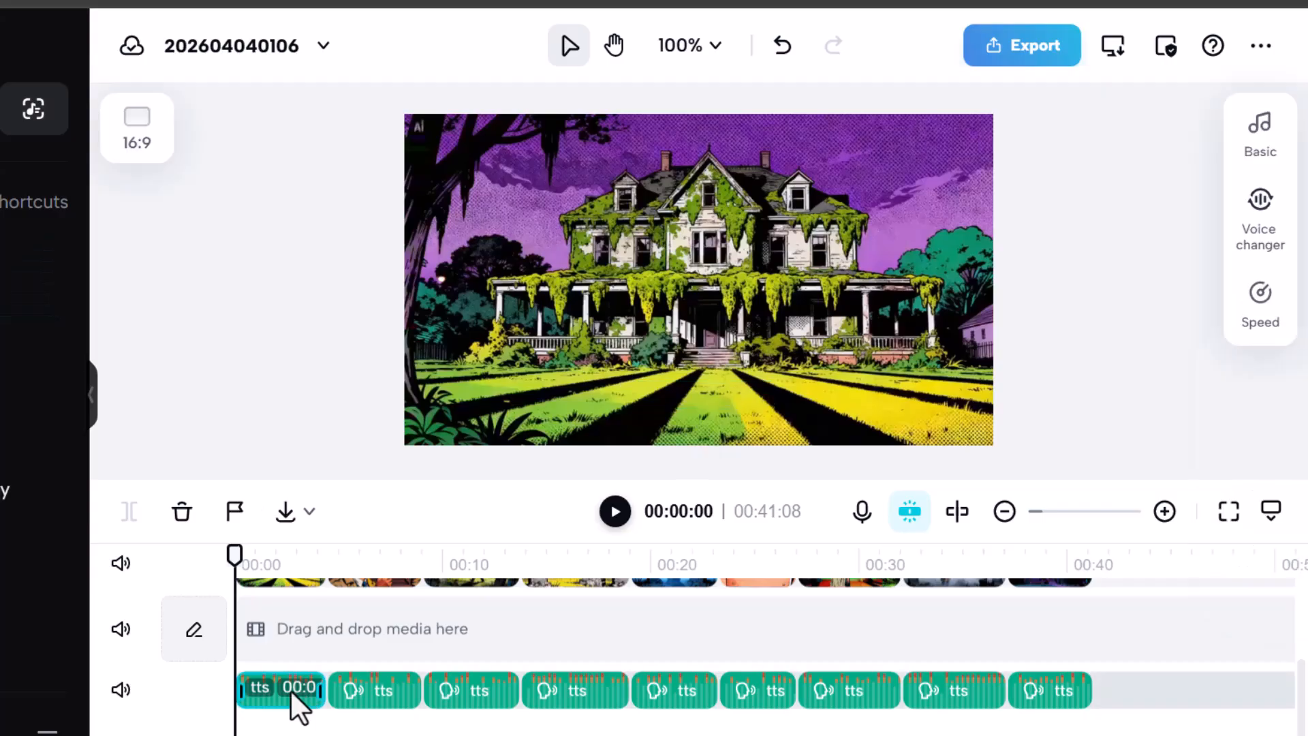
pyautogui.click(1260, 245)
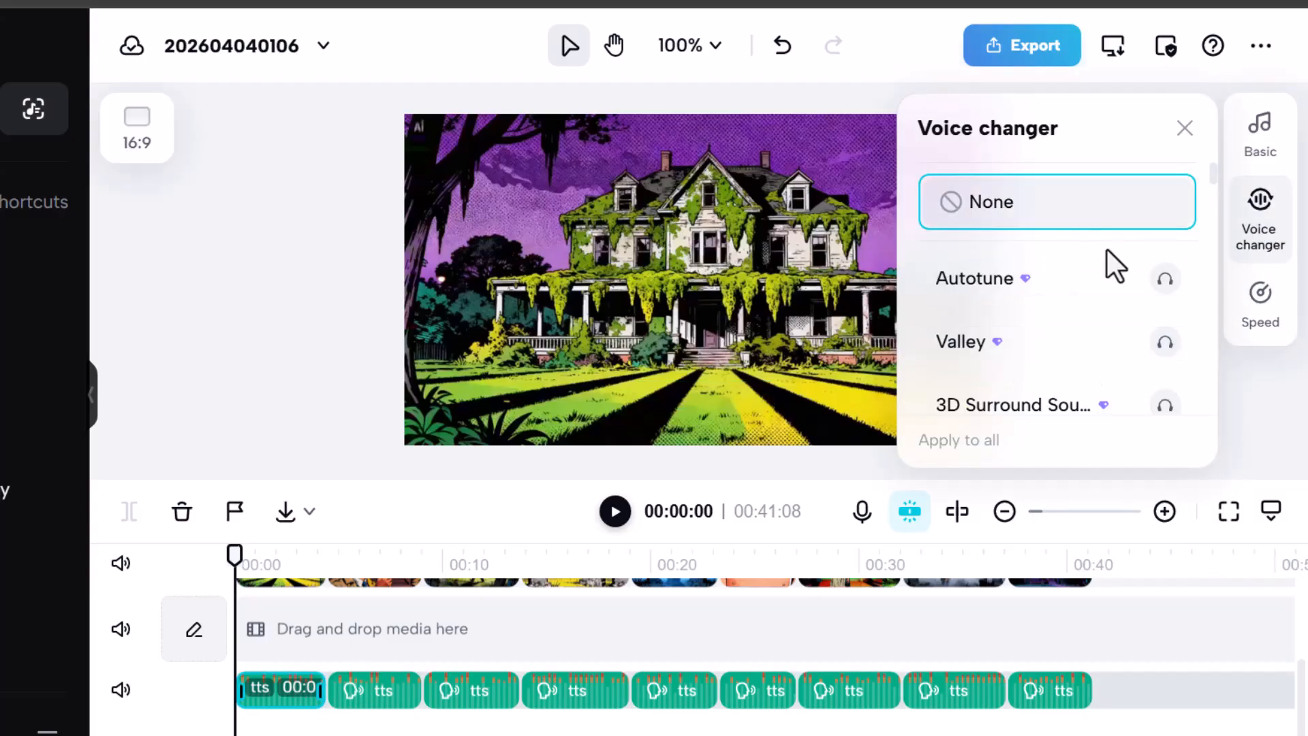
pyautogui.scroll(-2, 1063, 279)
pyautogui.scroll(-8, 1015, 286)
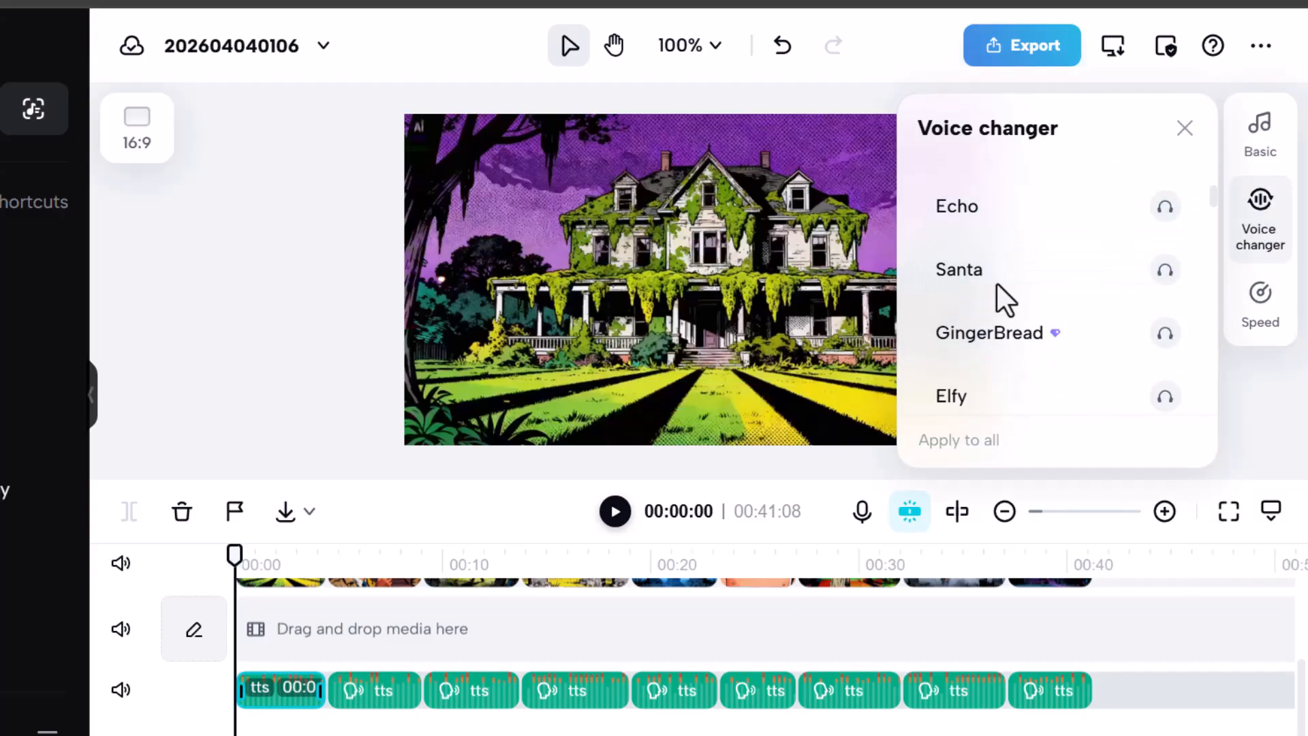
pyautogui.scroll(-10, 1043, 320)
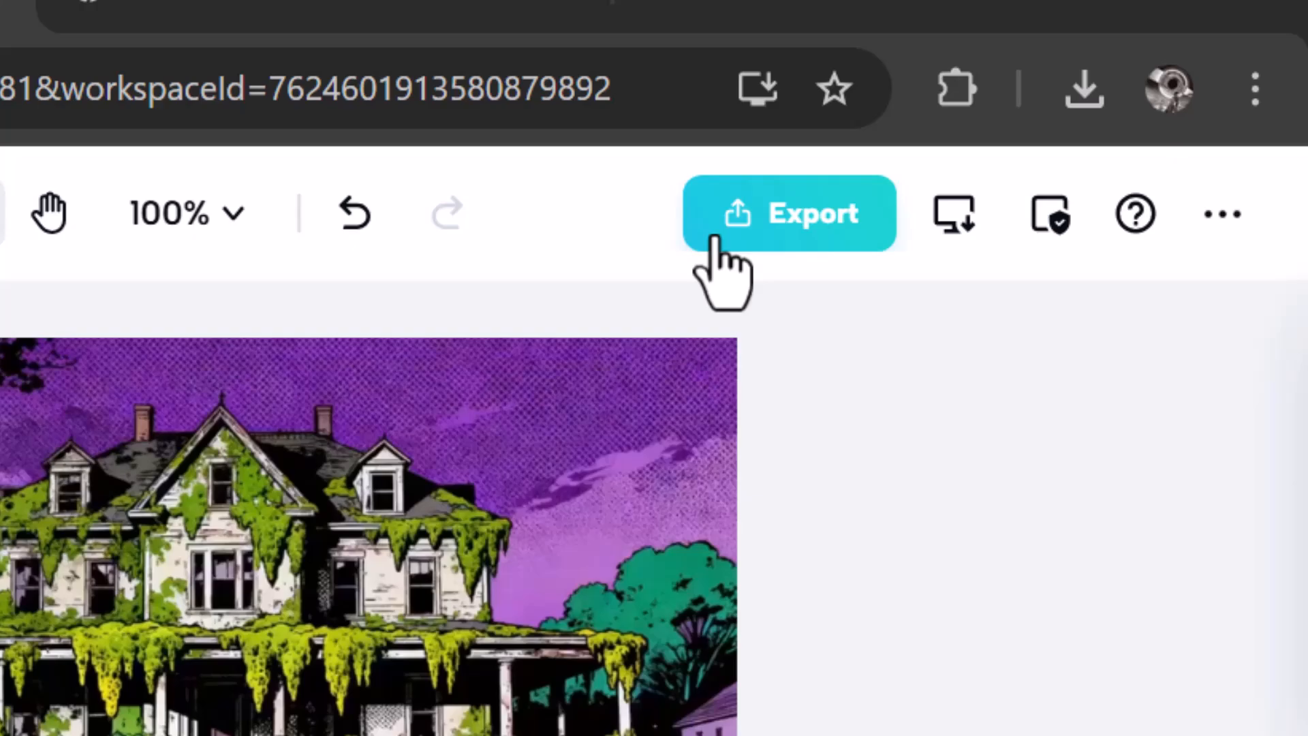
# Export the video for download as an MP4 at 720p, Recommended quality and 30fps, and dismiss the browser's download list
pyautogui.click(865, 189)
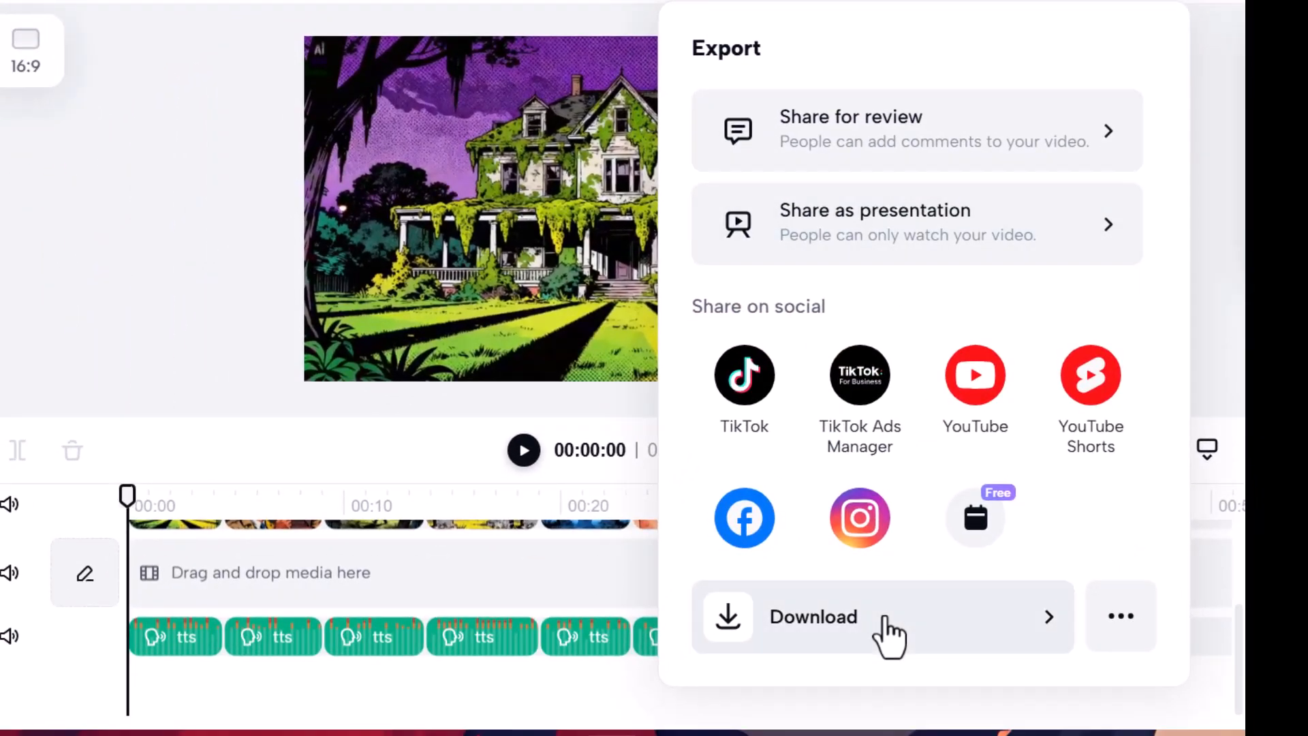
pyautogui.click(889, 617)
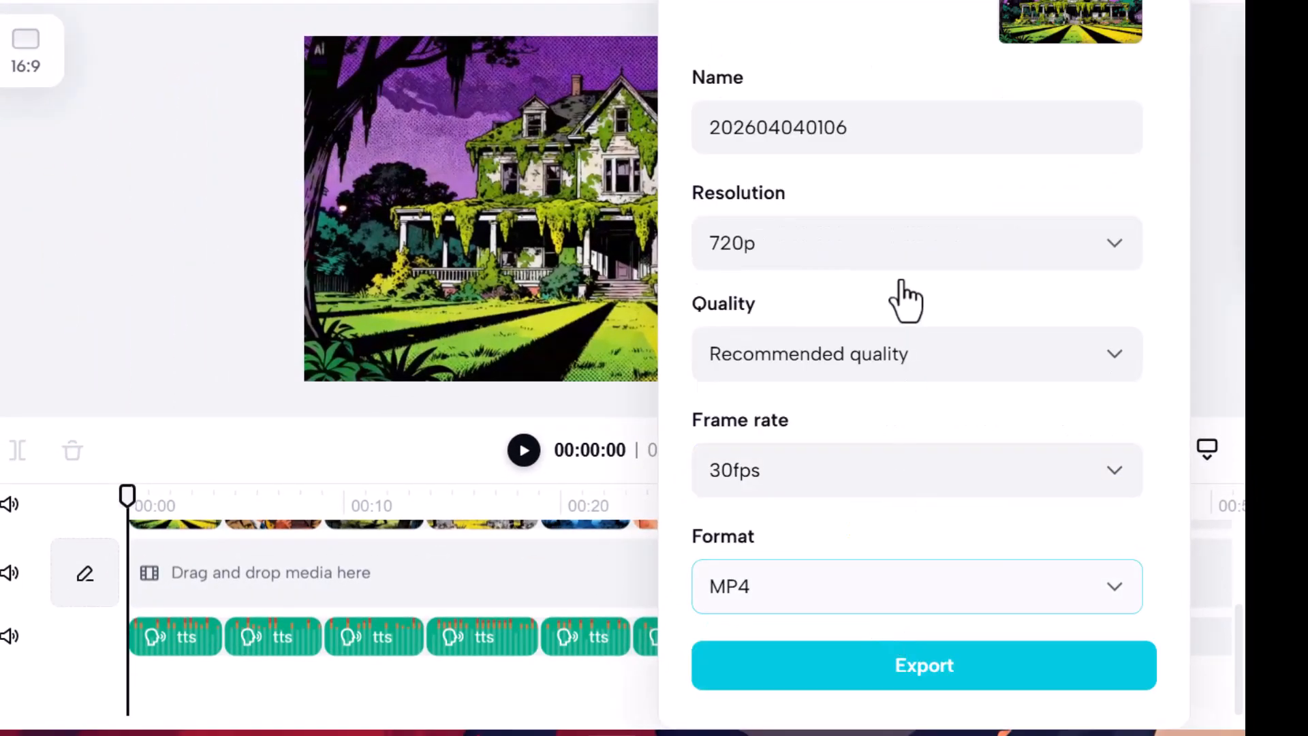
pyautogui.click(783, 249)
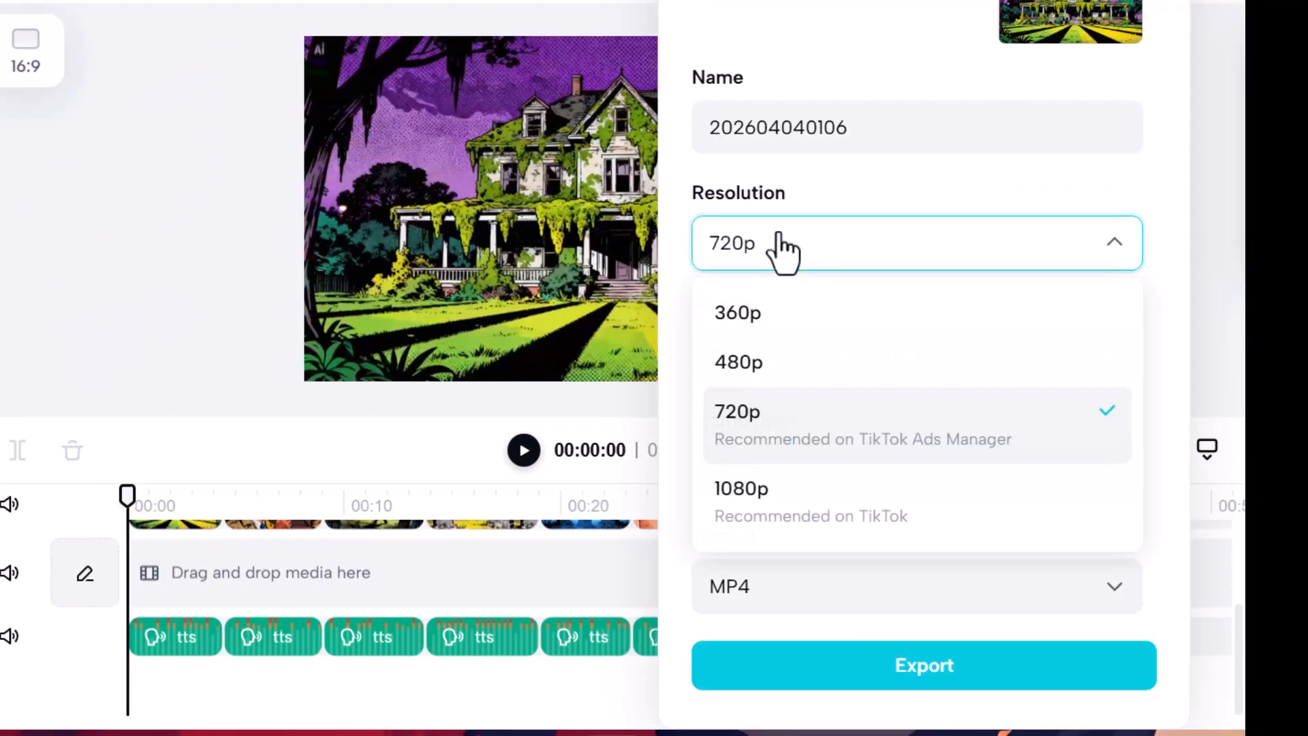
pyautogui.click(780, 246)
pyautogui.click(794, 371)
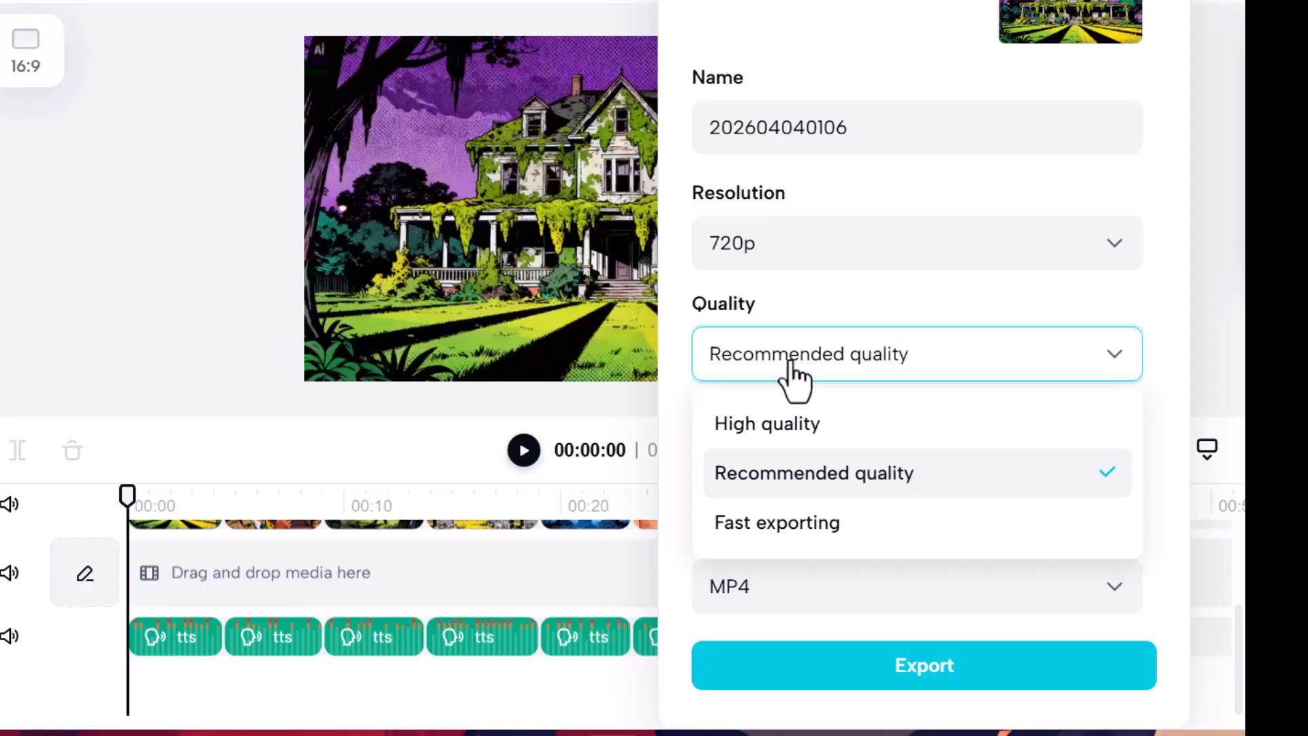
pyautogui.click(794, 372)
pyautogui.click(806, 475)
pyautogui.click(805, 475)
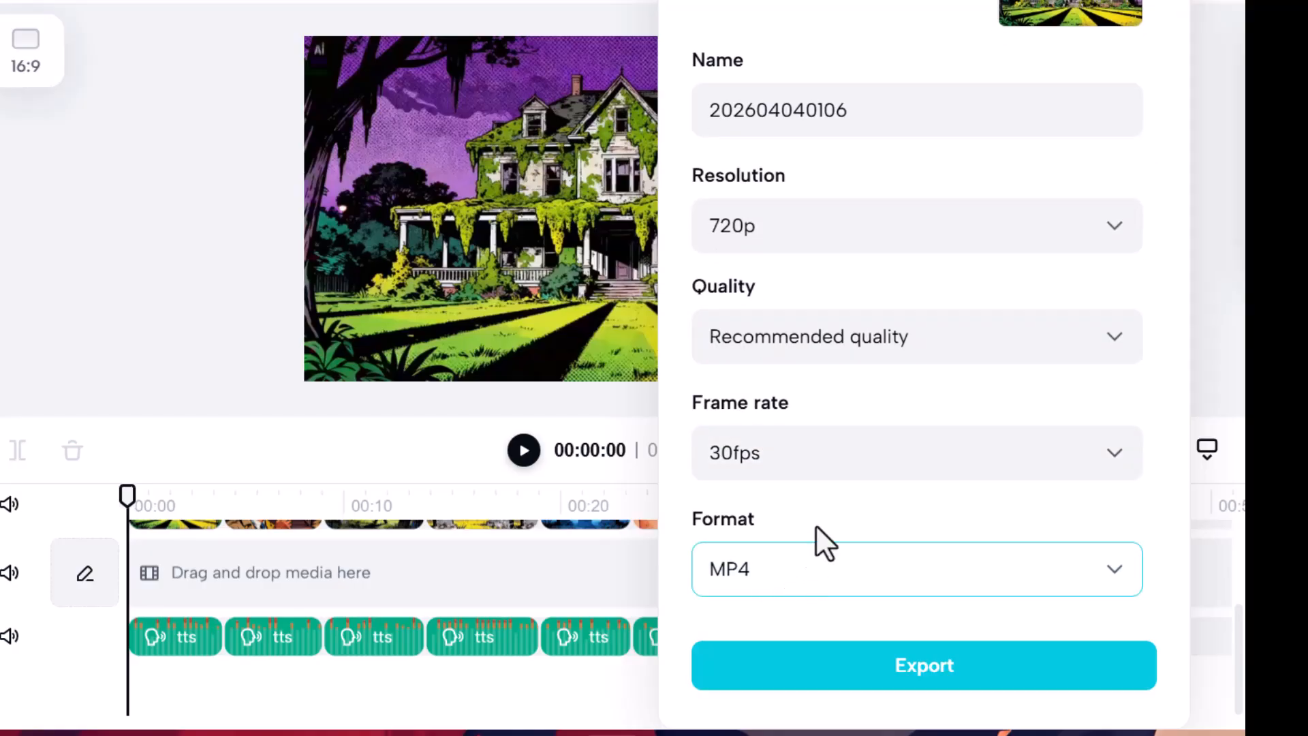
pyautogui.click(900, 671)
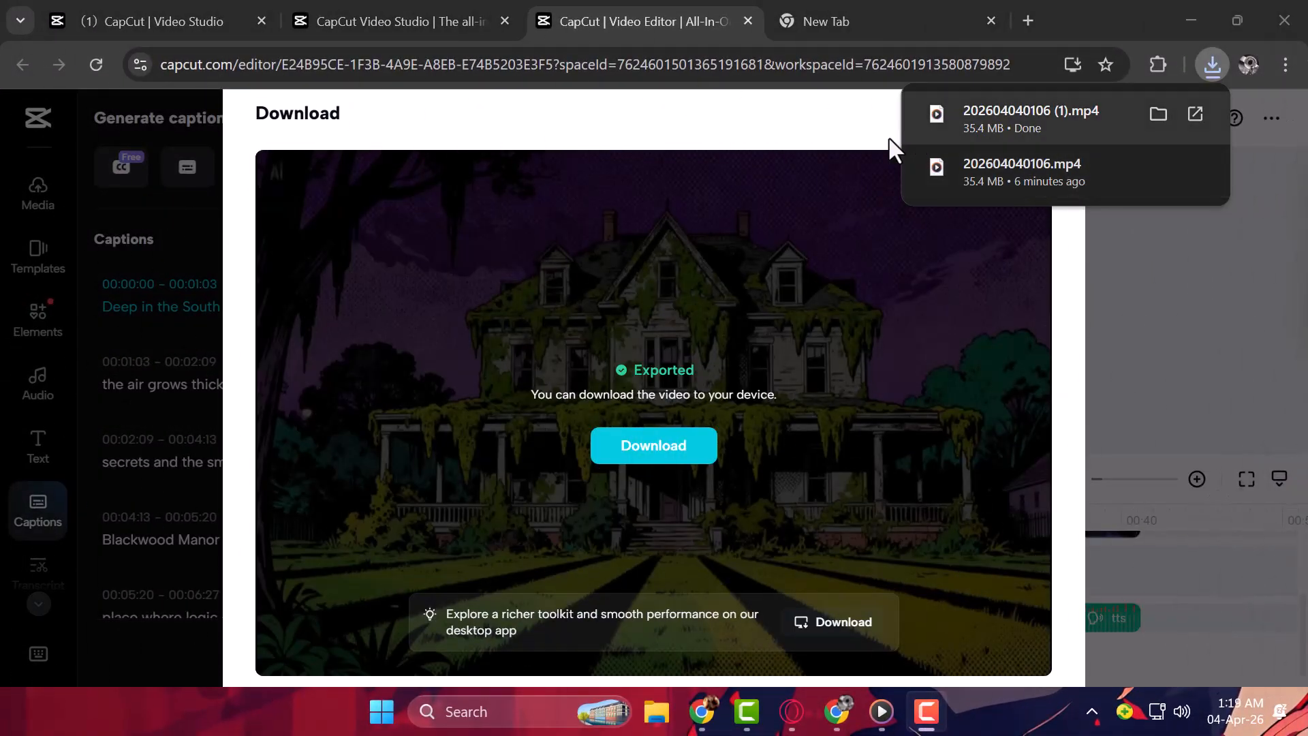
pyautogui.click(806, 144)
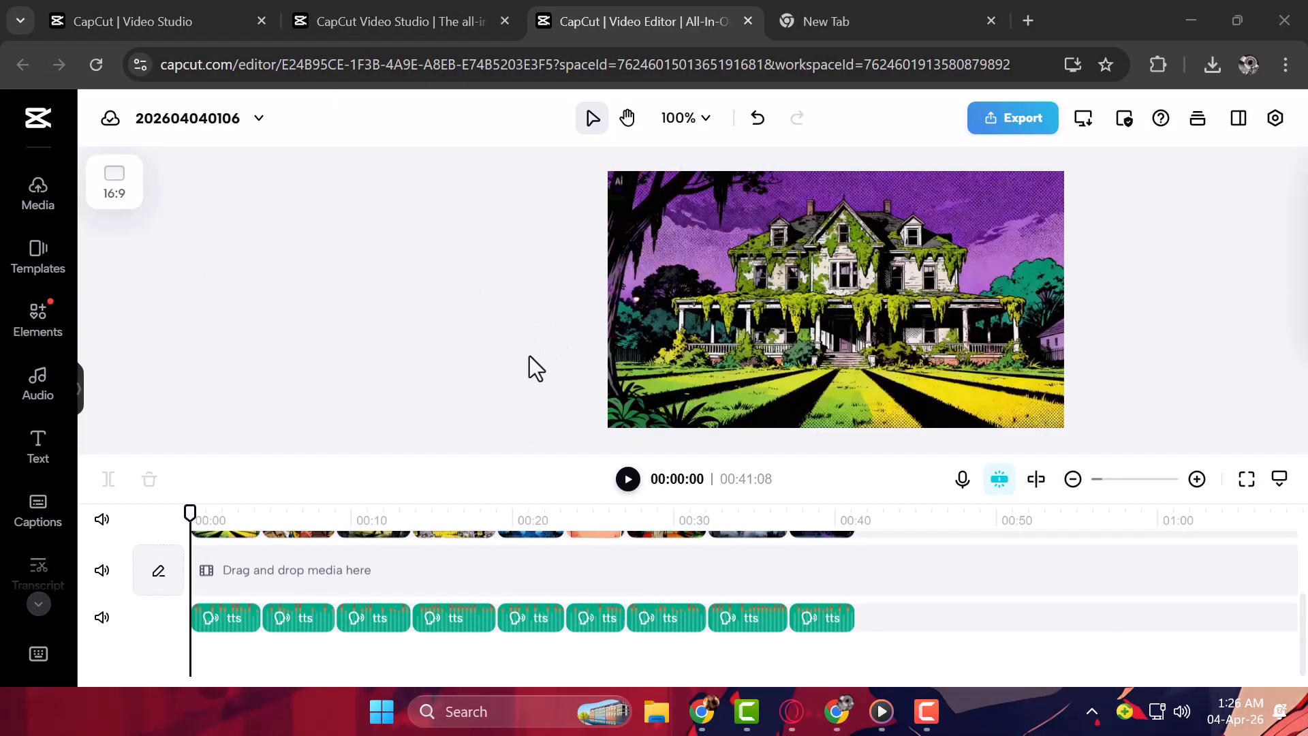
# Switch to the Video Studio home page, enter the prompt "Future technologies that will change our daily lives" and set the creation mode to Video
pyautogui.click(112, 13)
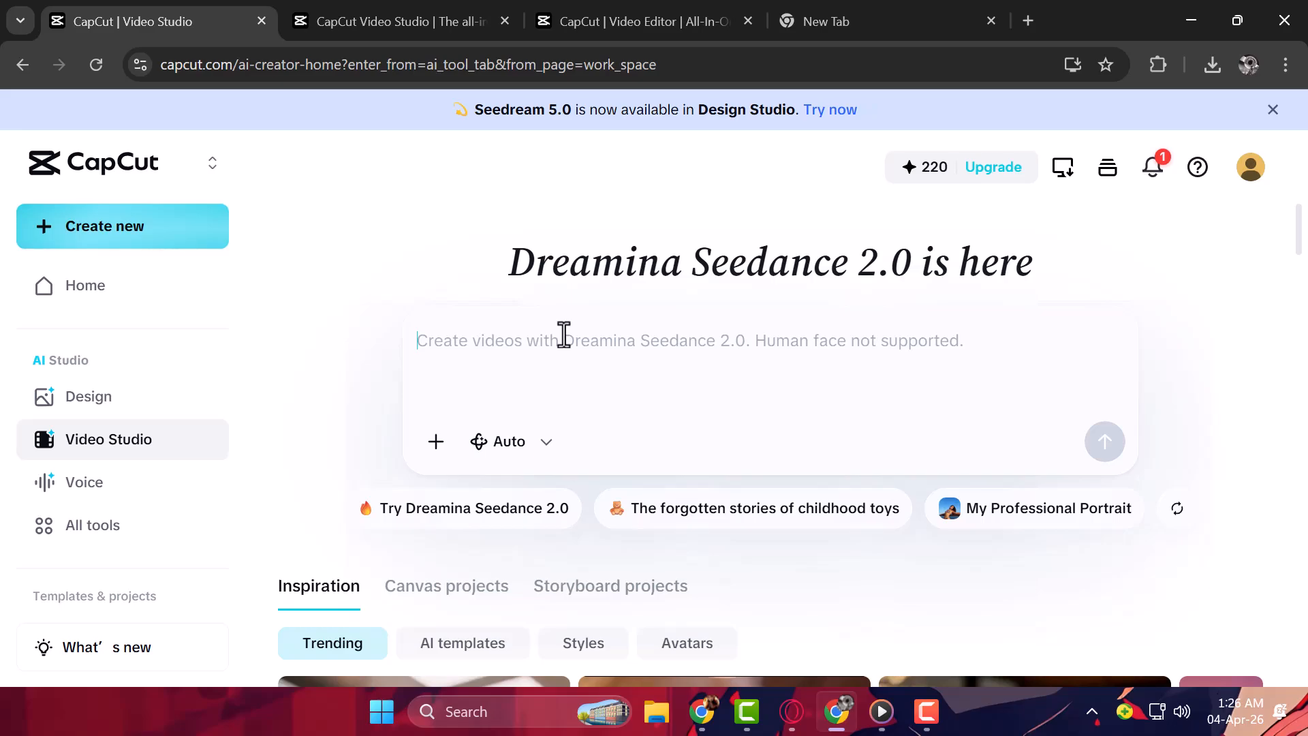
pyautogui.write('"Future technologies that will change our daily lives')
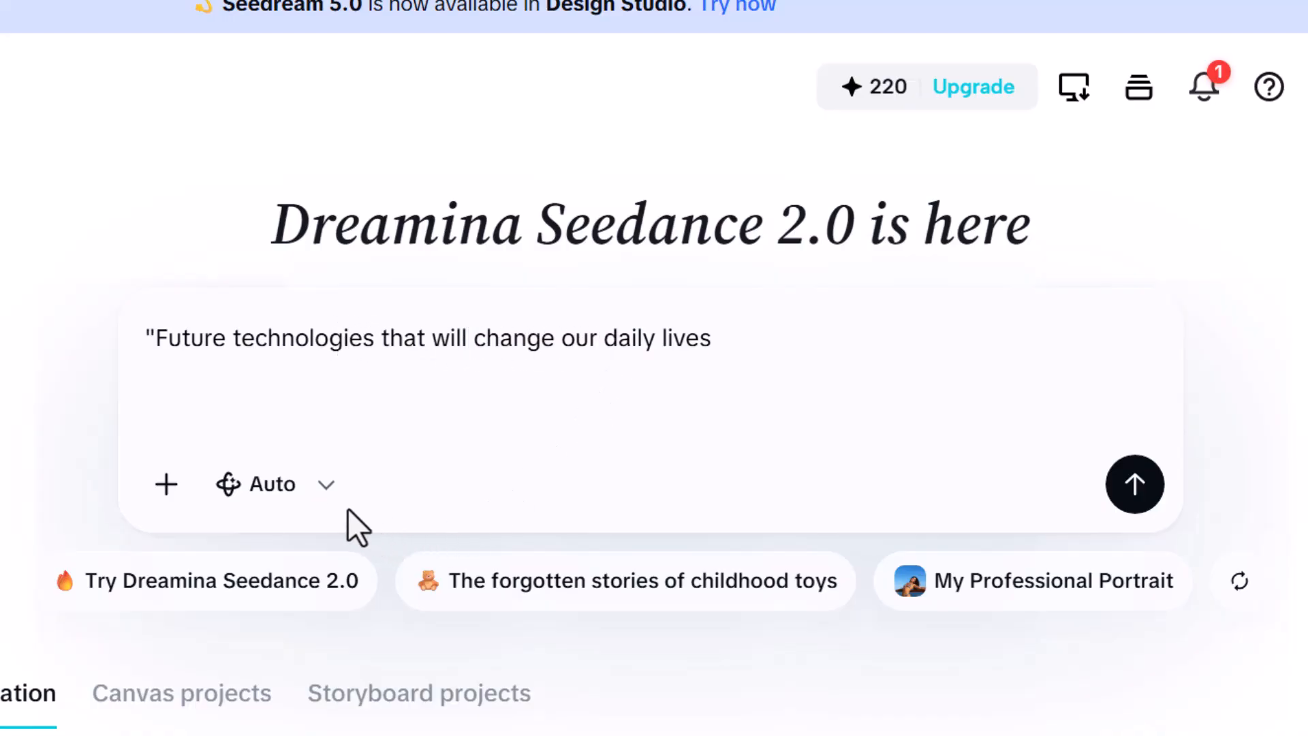
pyautogui.click(304, 485)
pyautogui.click(304, 485)
pyautogui.click(284, 489)
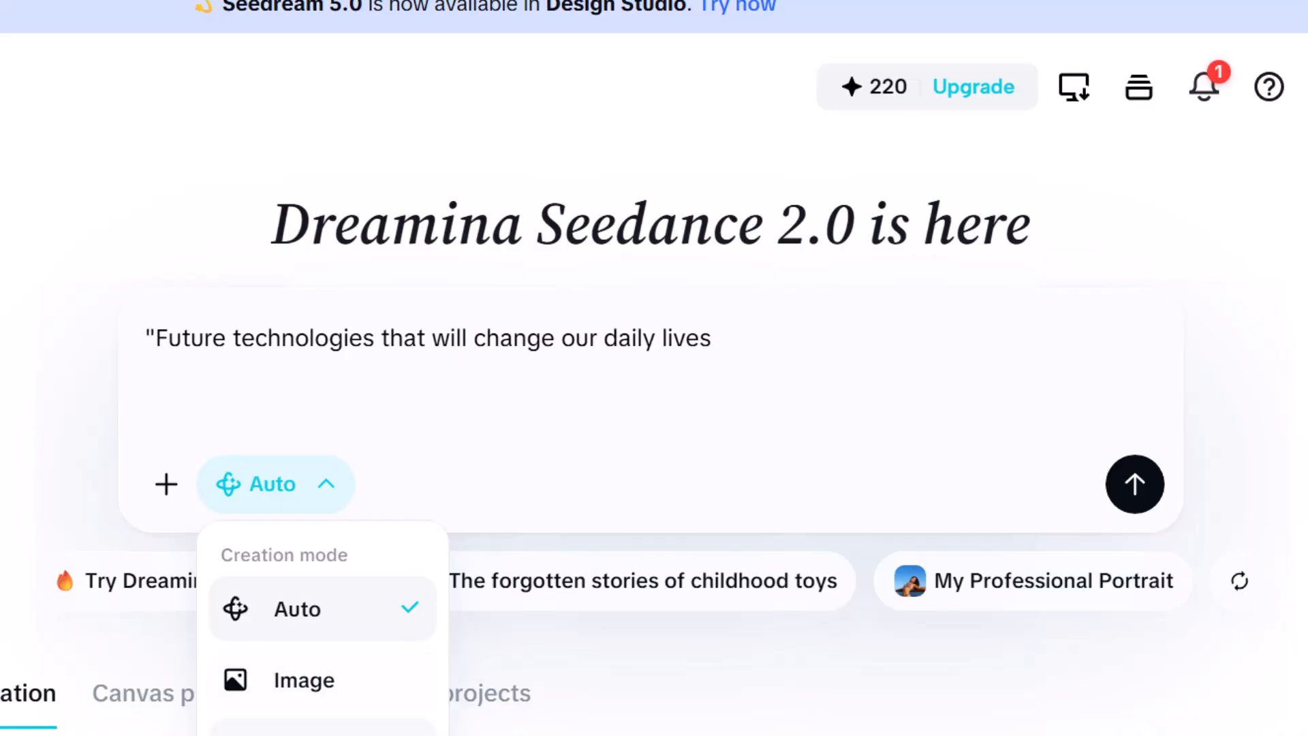
pyautogui.click(305, 729)
# Configure the generation as a Full video with the Futuristic visual style
pyautogui.click(461, 502)
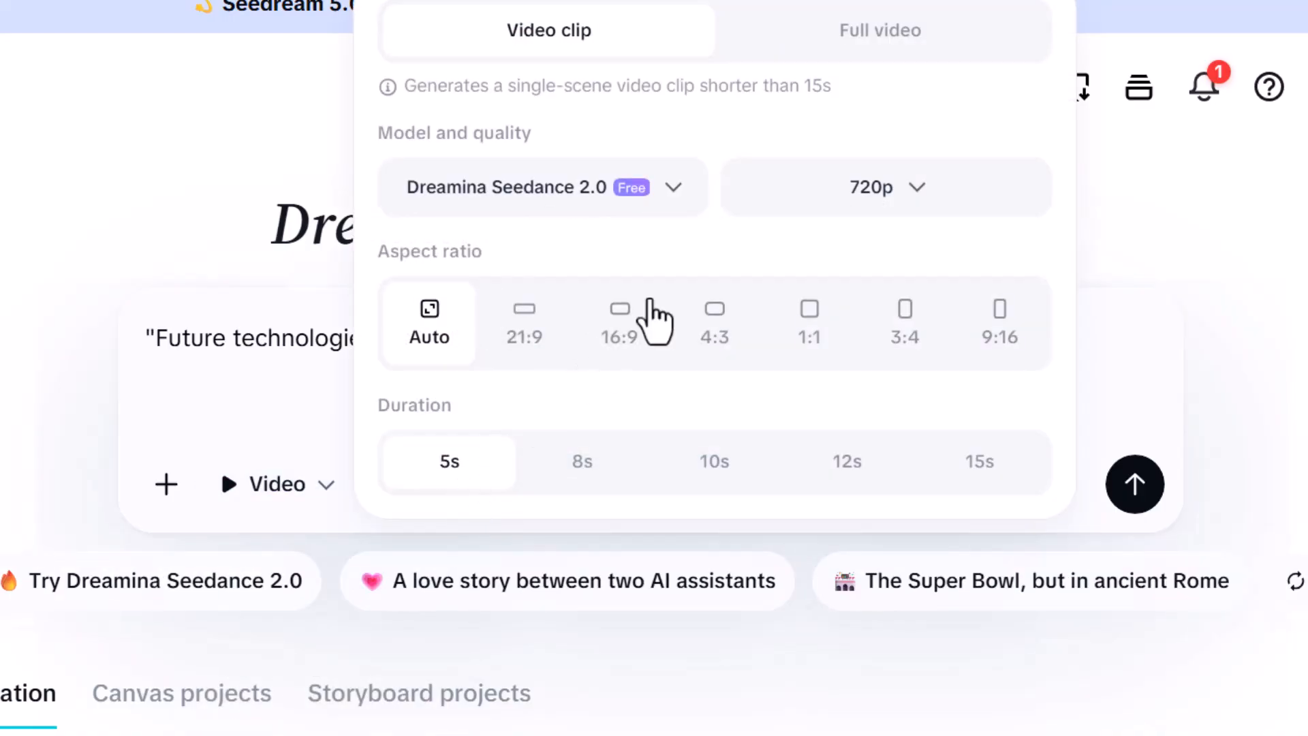
pyautogui.click(833, 49)
pyautogui.click(600, 293)
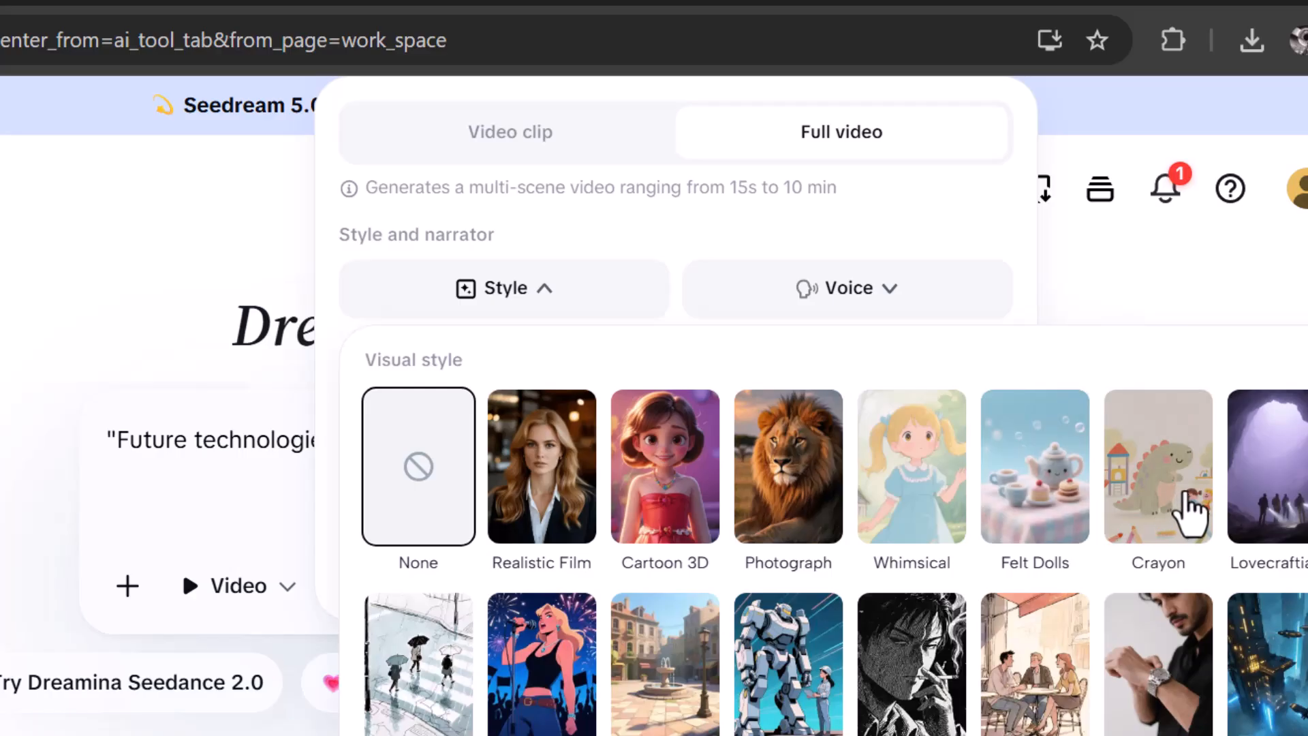
pyautogui.scroll(-4, 1186, 508)
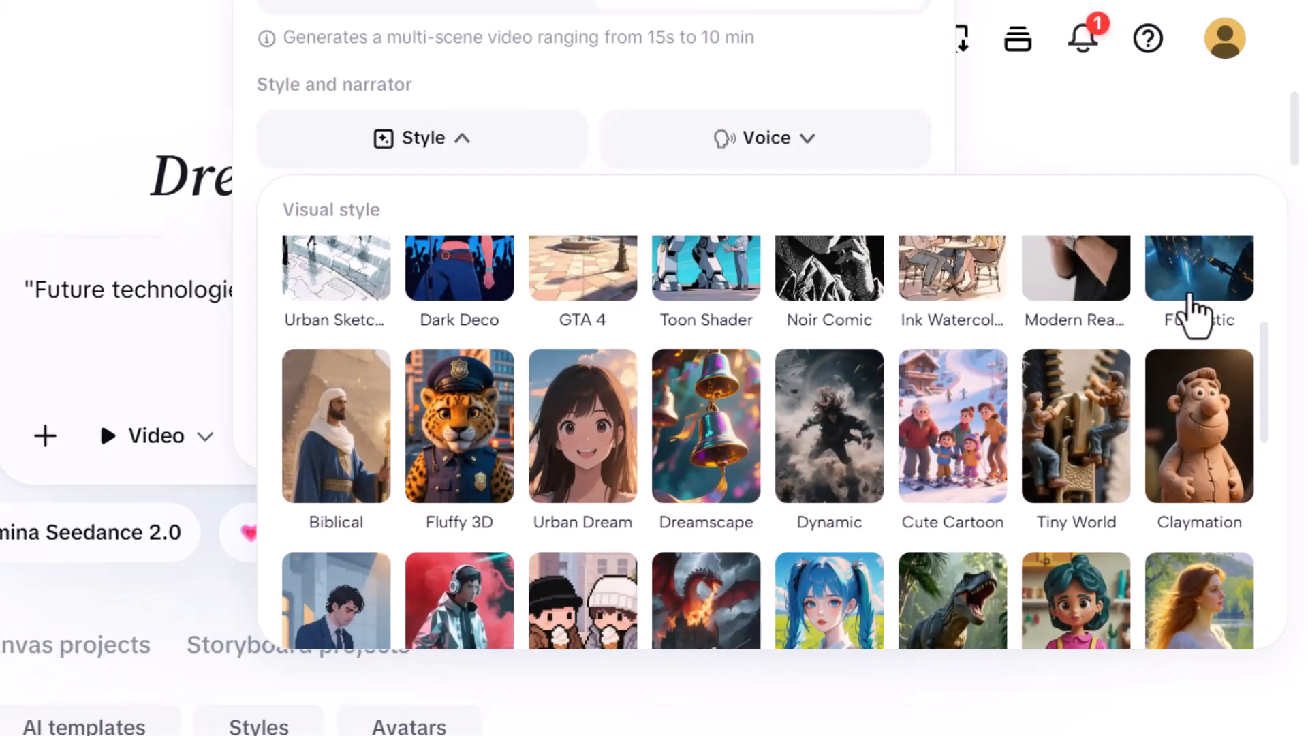
pyautogui.click(1192, 307)
# Browse the narrator voices and choose the "Cheeky Comment…" voice for the video
pyautogui.click(739, 164)
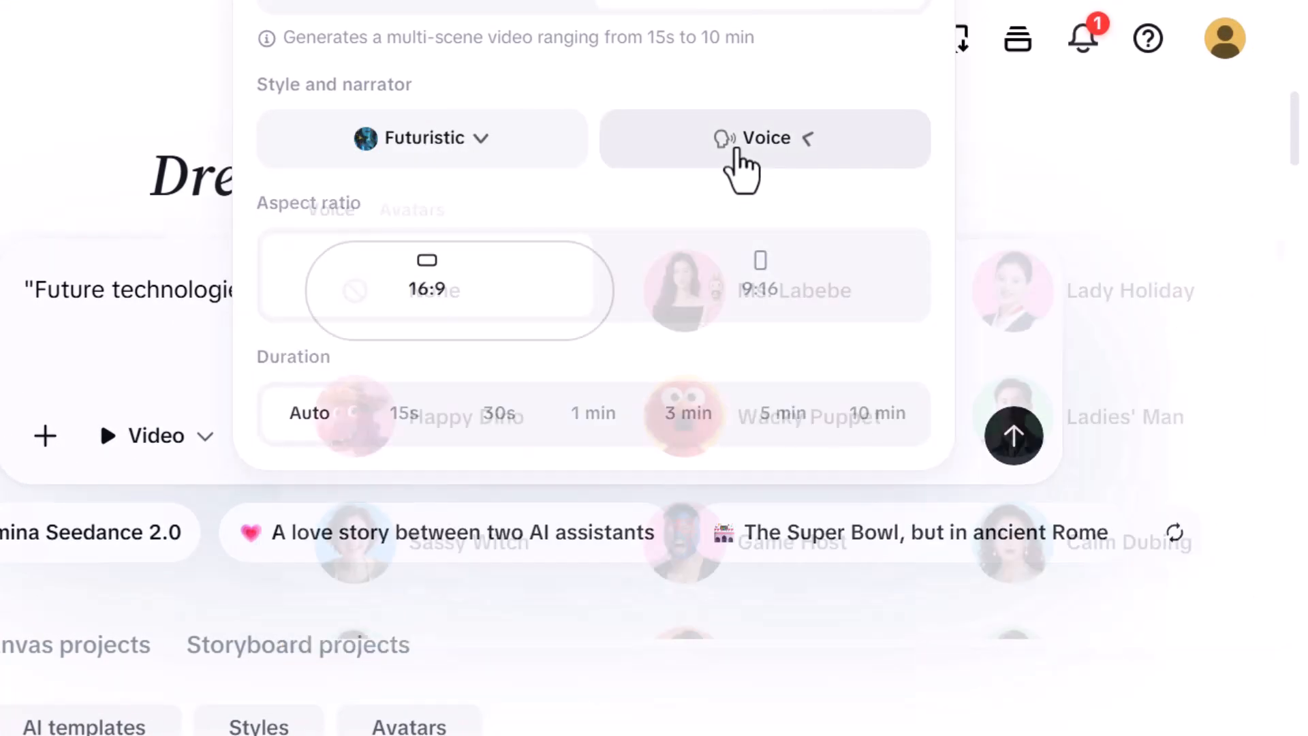
pyautogui.scroll(-3, 555, 446)
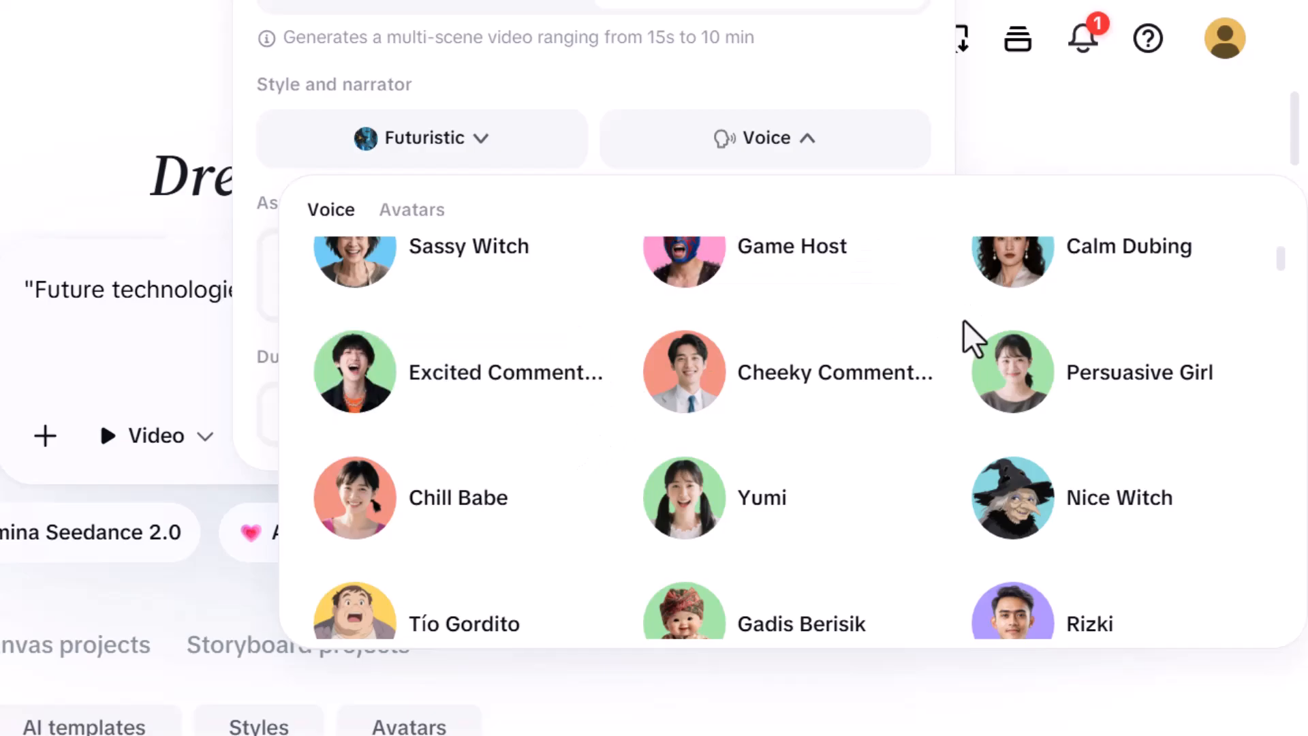
pyautogui.scroll(-3, 749, 426)
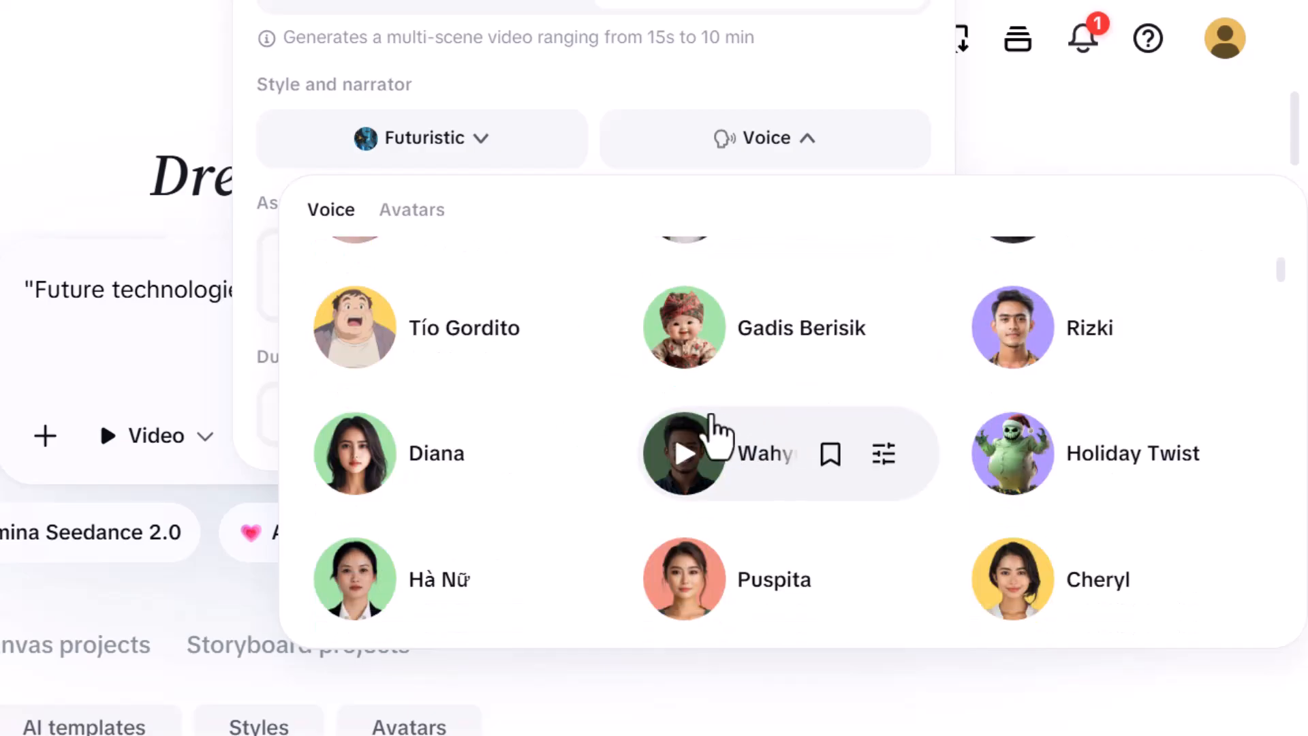
pyautogui.scroll(3, 750, 375)
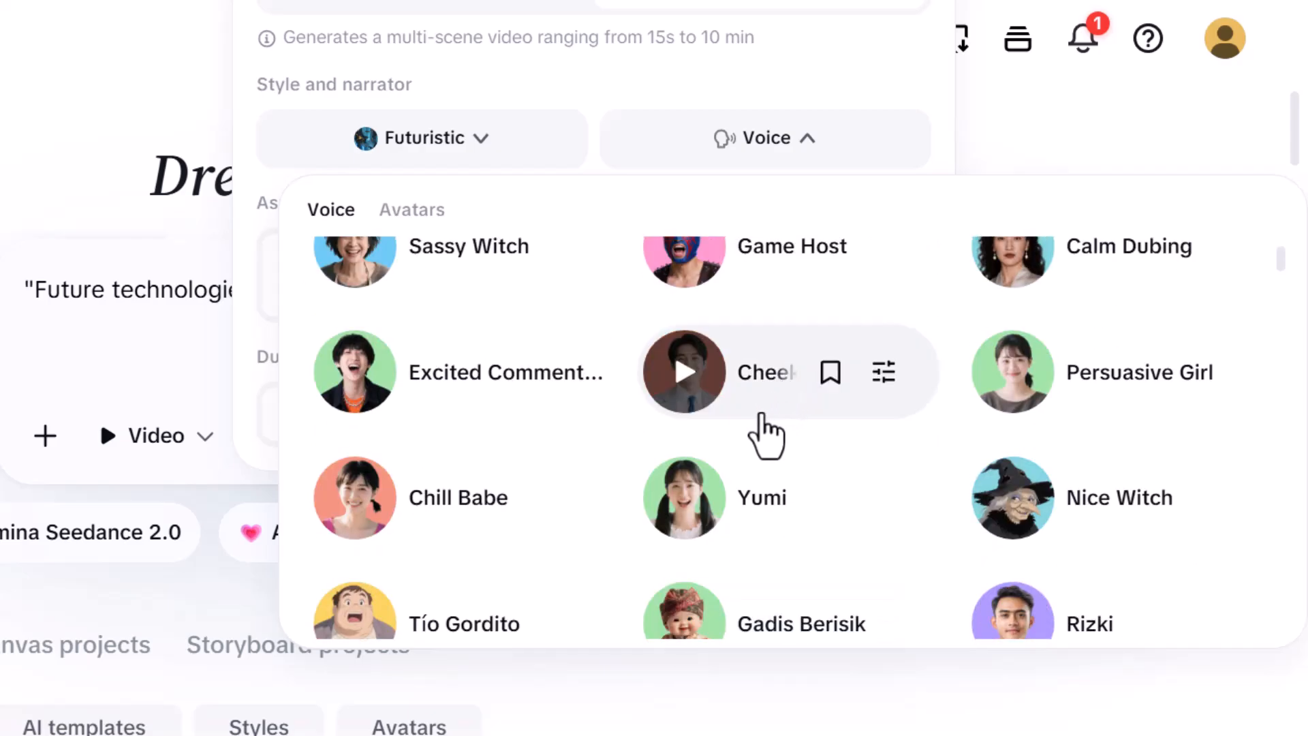
pyautogui.click(749, 401)
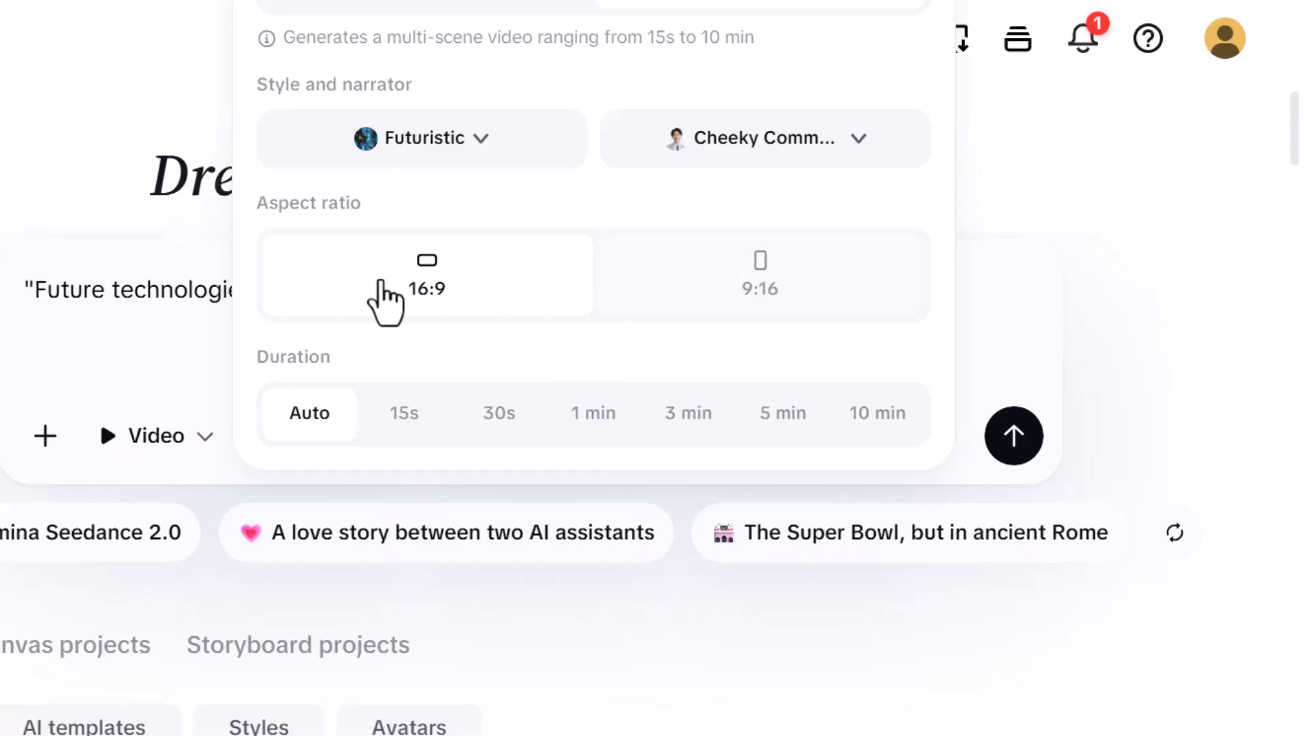
# Try the 9:16 aspect ratio, set it back to 16:9, and submit the video prompt with Auto duration
pyautogui.click(732, 288)
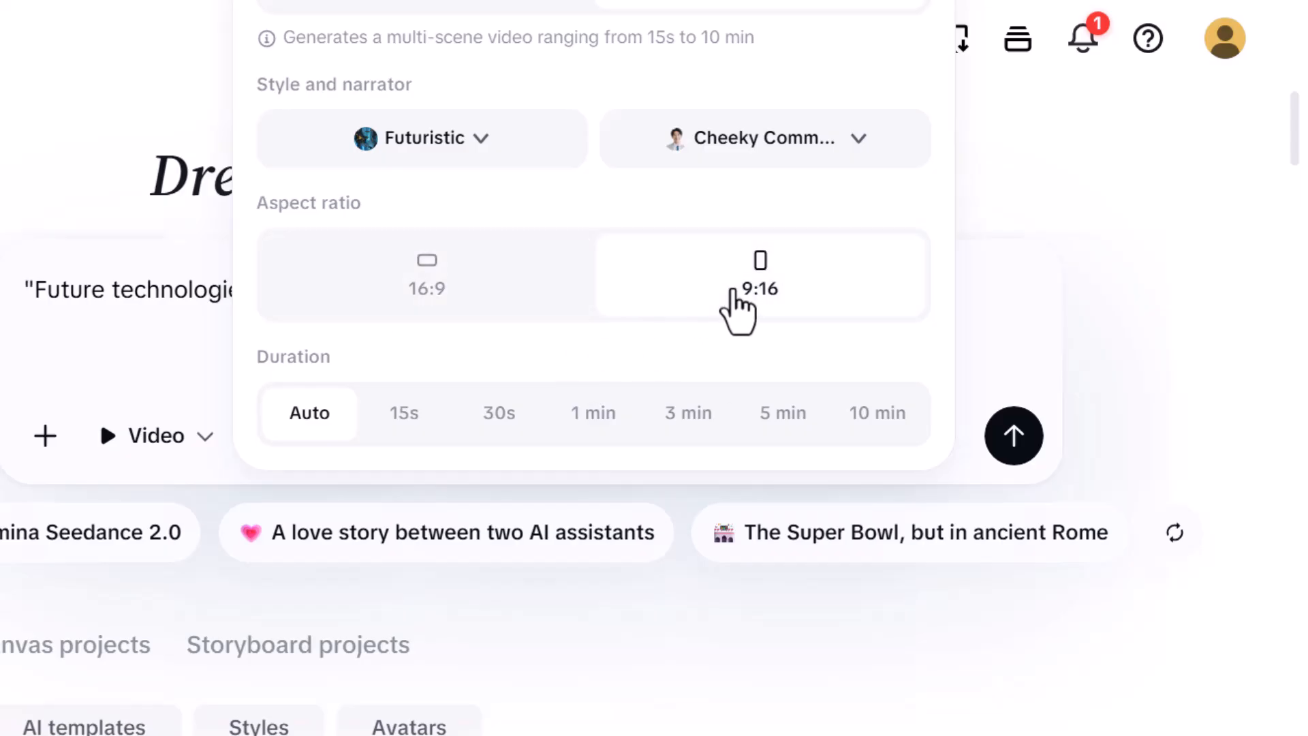
pyautogui.click(456, 293)
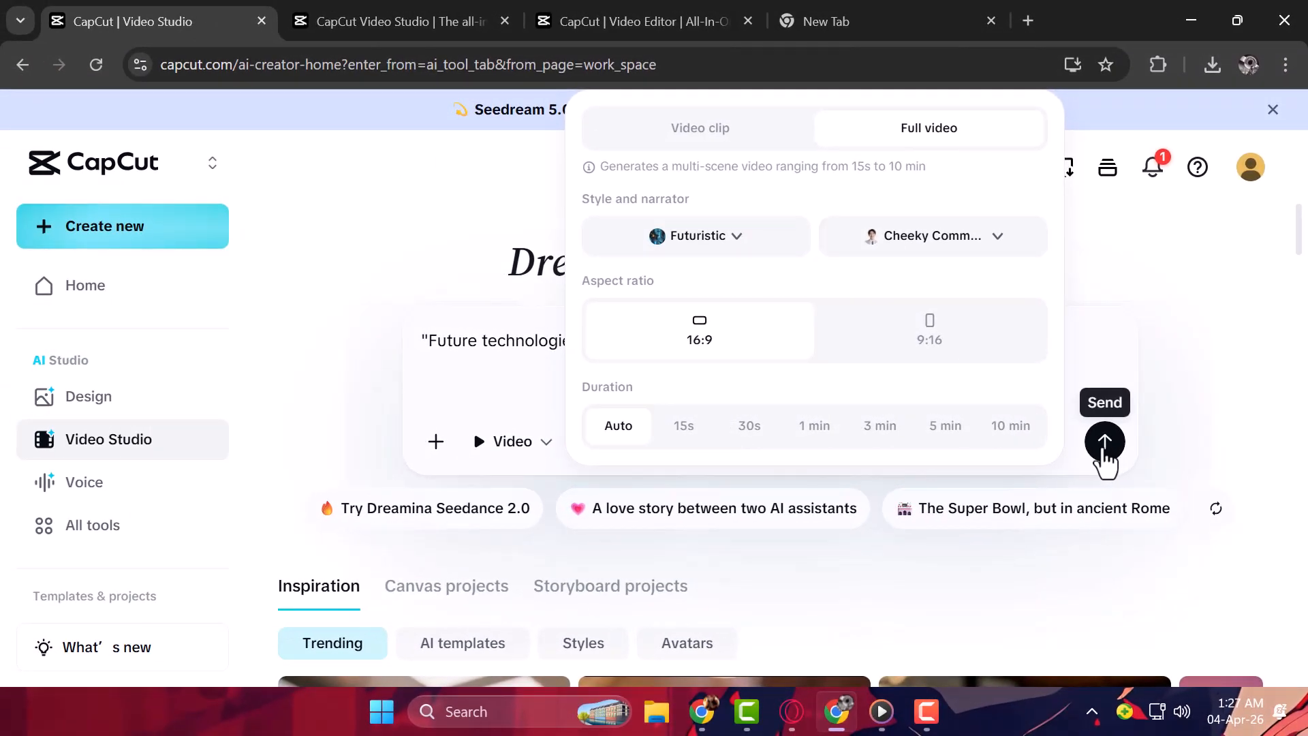
pyautogui.click(1103, 443)
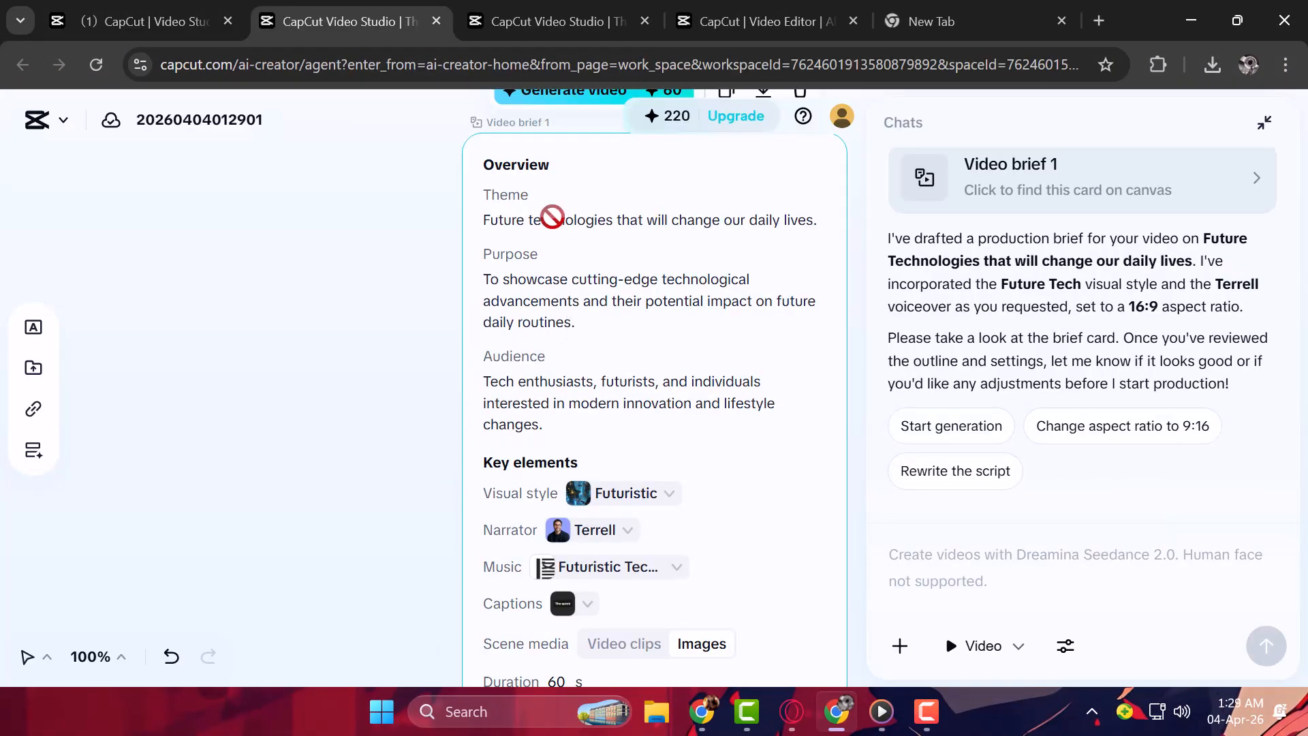
# Review the video brief's shot outline through to the conclusion and generate the video from it
pyautogui.scroll(-9, 551, 217)
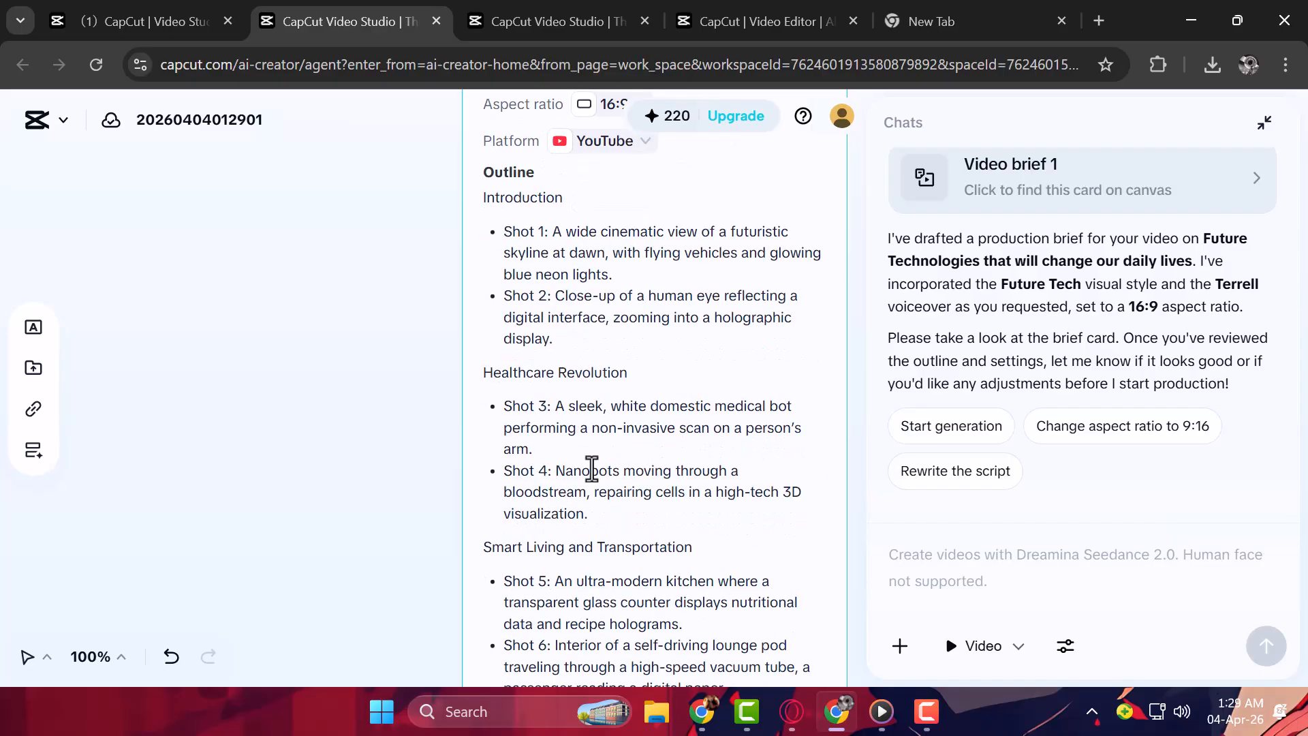
pyautogui.scroll(-7, 591, 469)
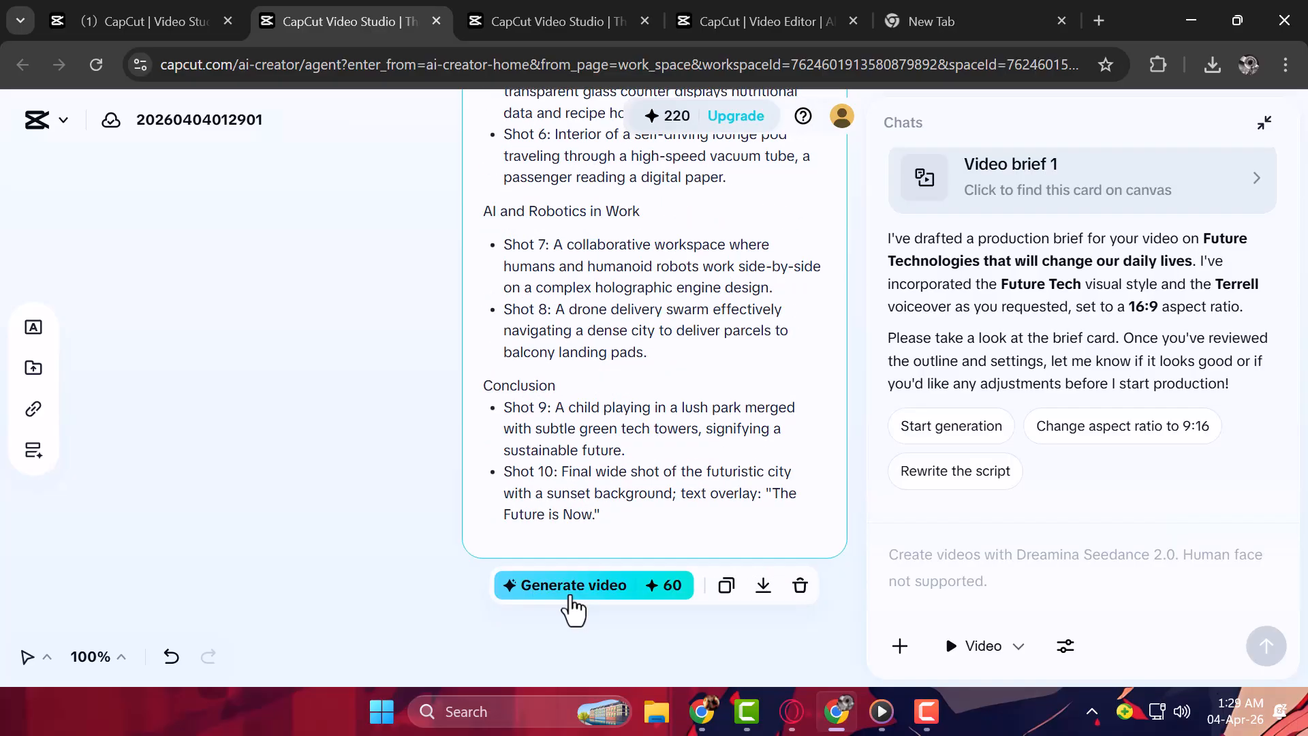
pyautogui.click(570, 598)
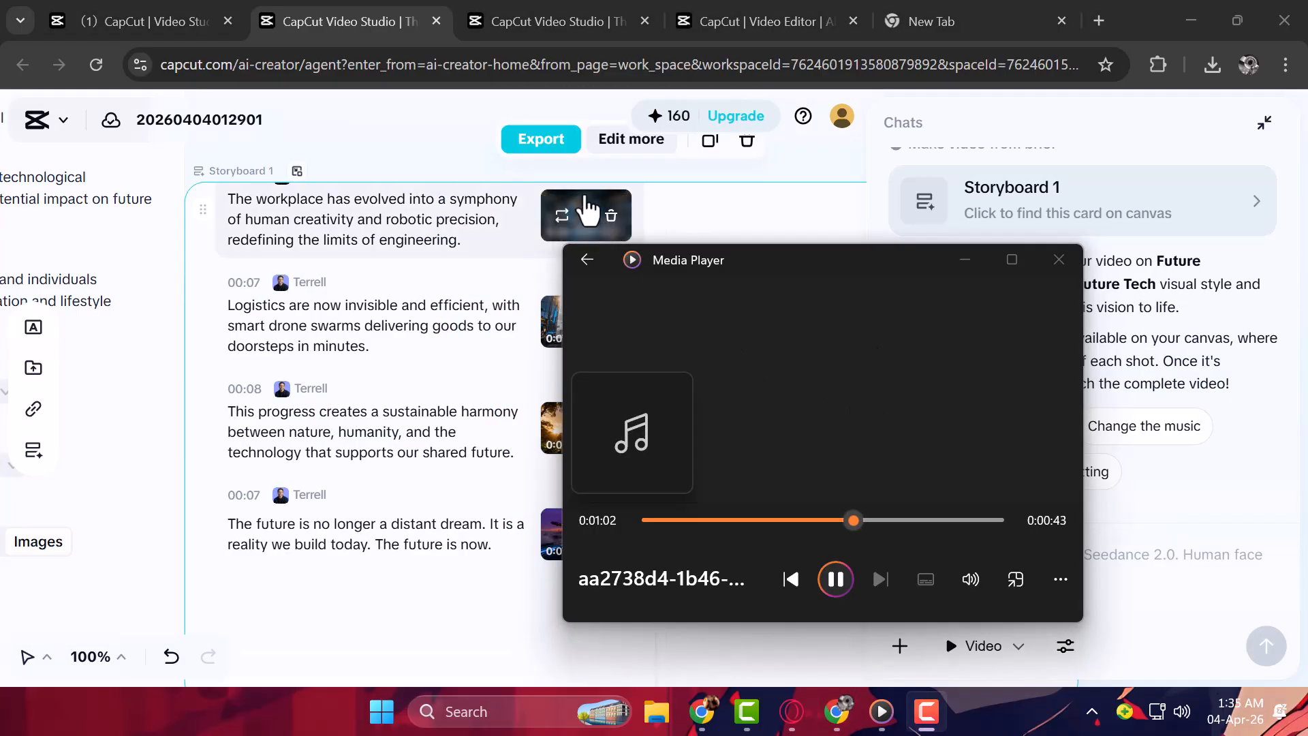
# Minimize the media player and the chat, and select the storyboard scene about sustainable harmony between nature, humanity and technology
pyautogui.click(964, 260)
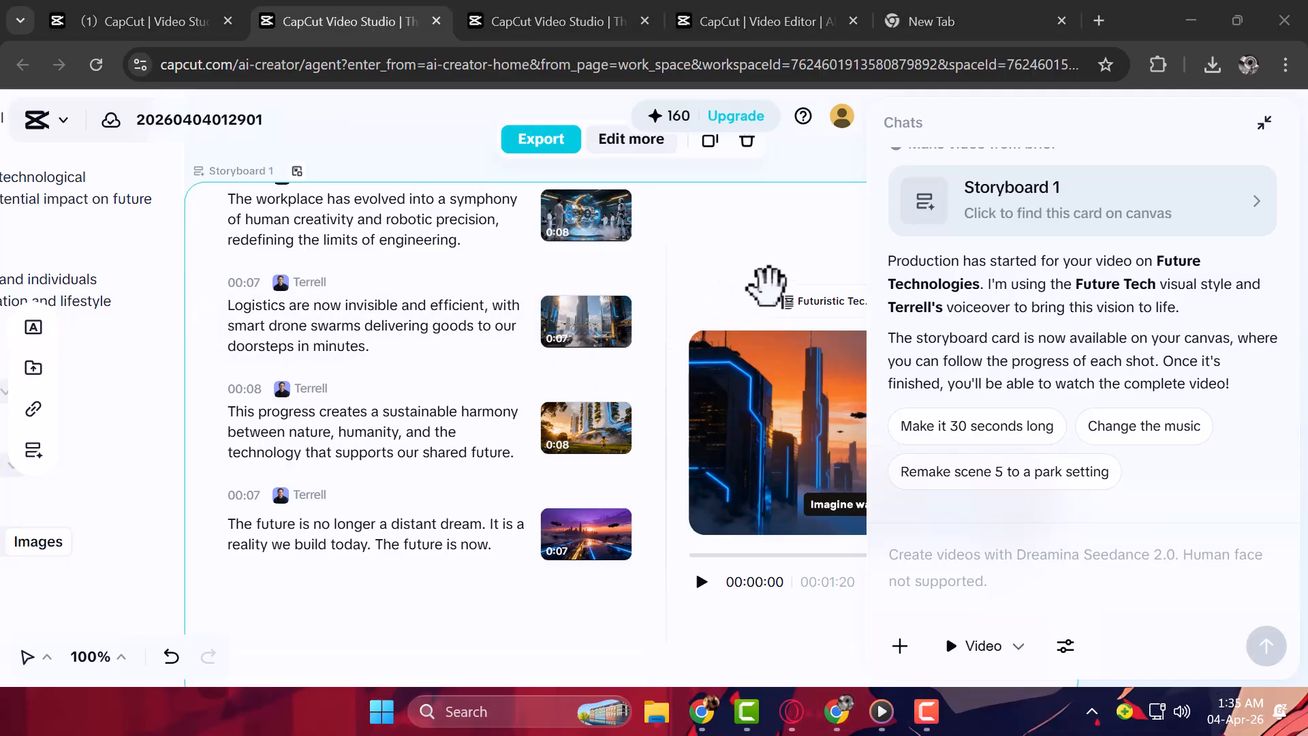
pyautogui.moveTo(738, 293); pyautogui.dragTo(727, 269)
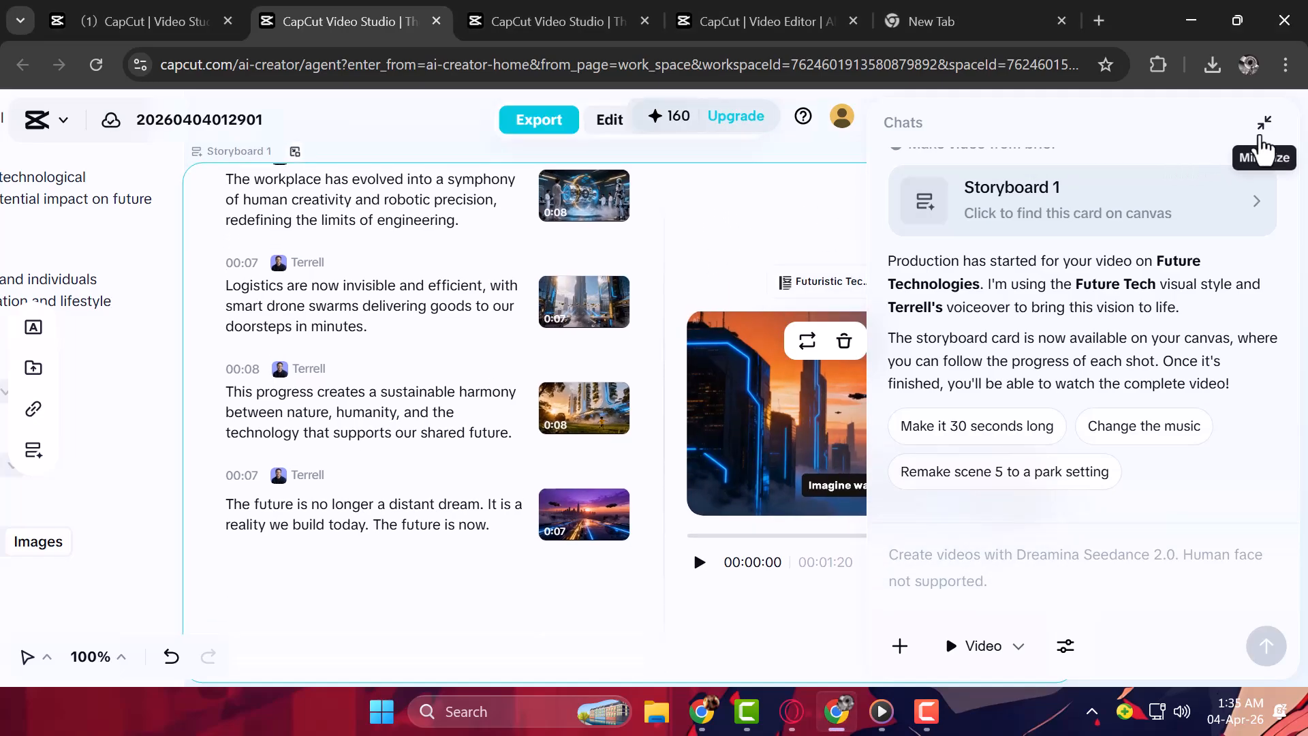
pyautogui.click(1263, 122)
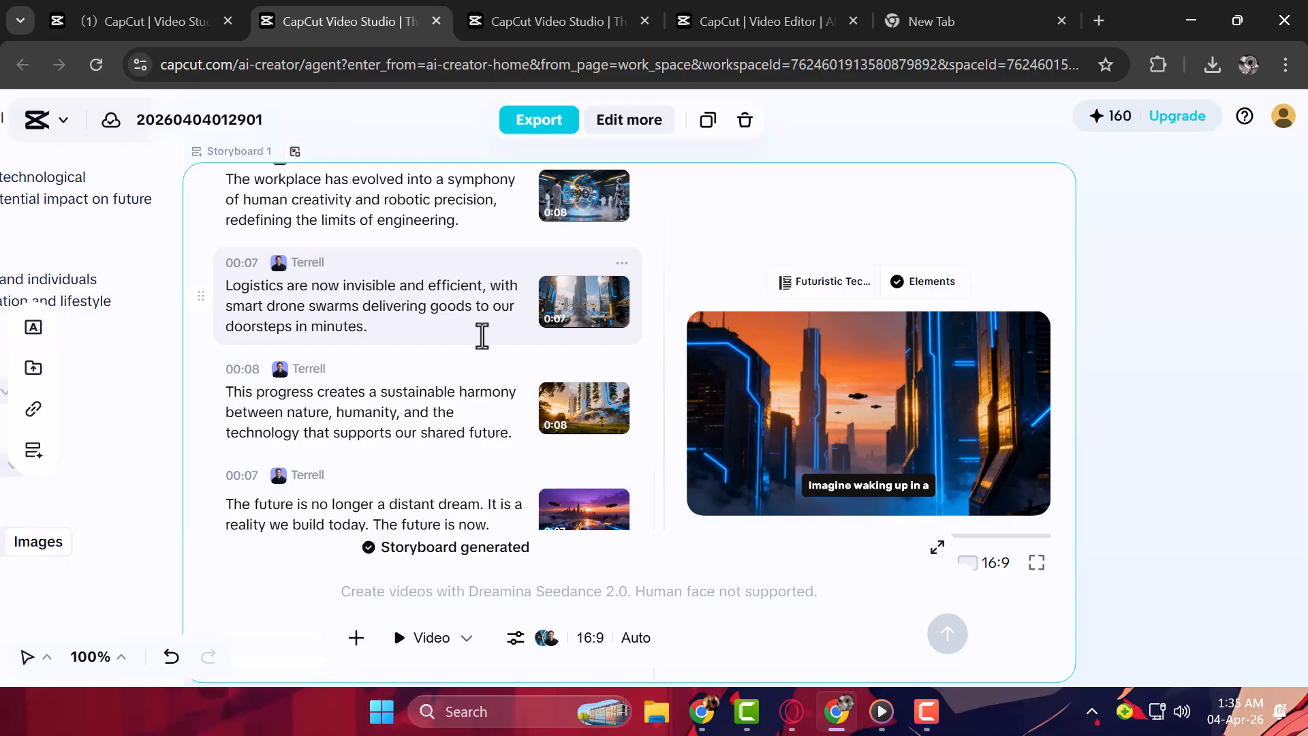
pyautogui.click(482, 334)
pyautogui.click(507, 381)
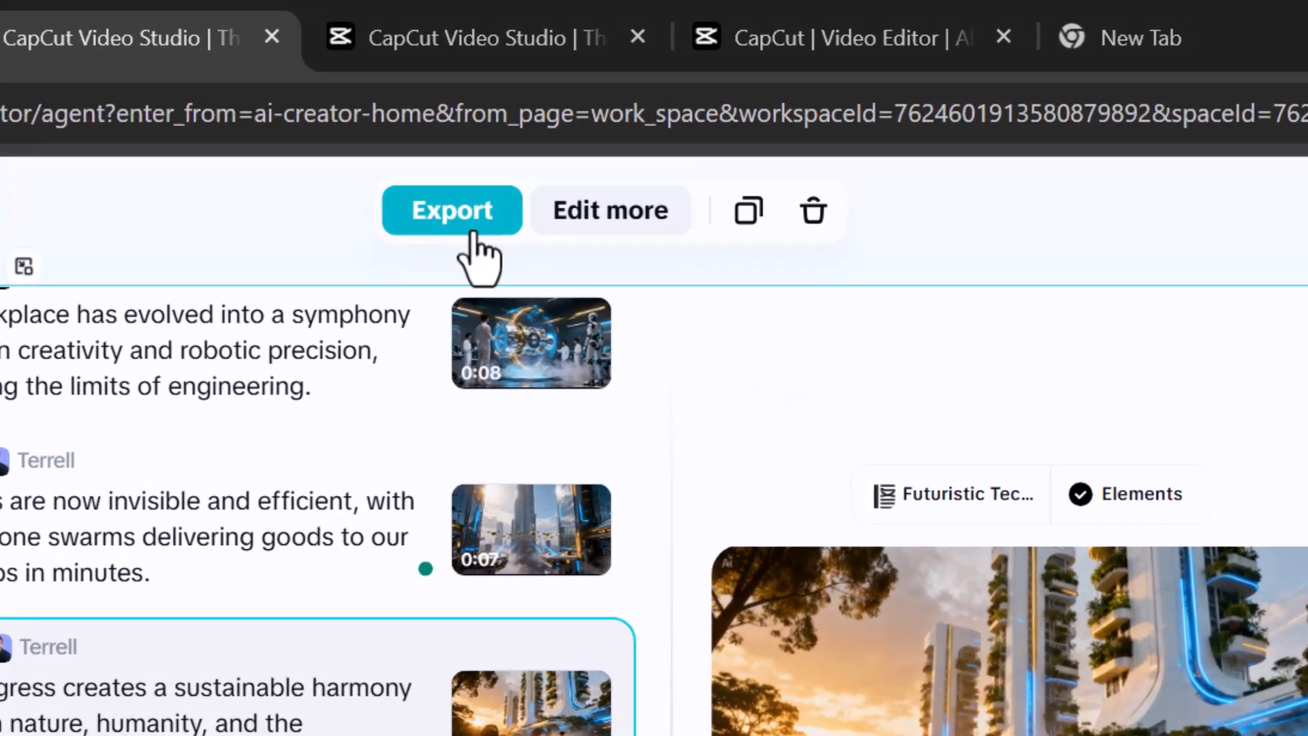
# Open the storyboard's export settings and choose High quality, 1080p resolution and the mp4 format
pyautogui.click(538, 119)
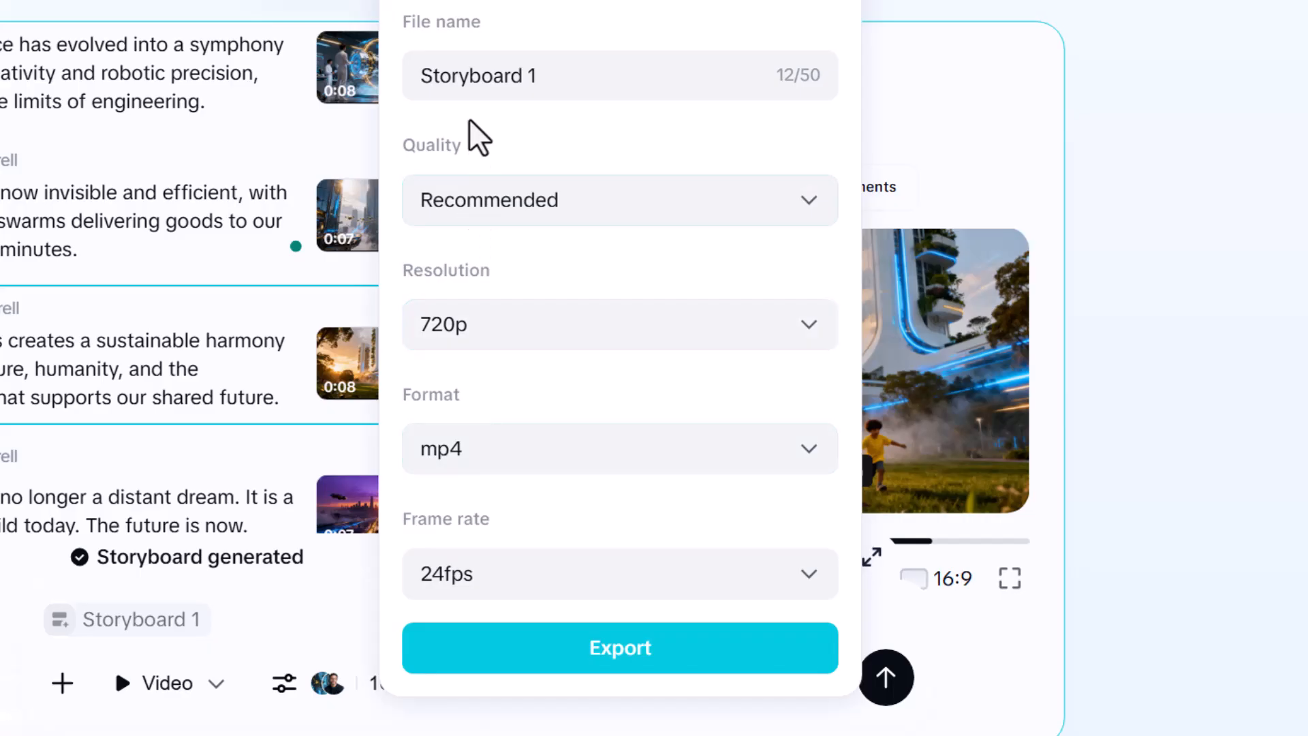
pyautogui.click(534, 208)
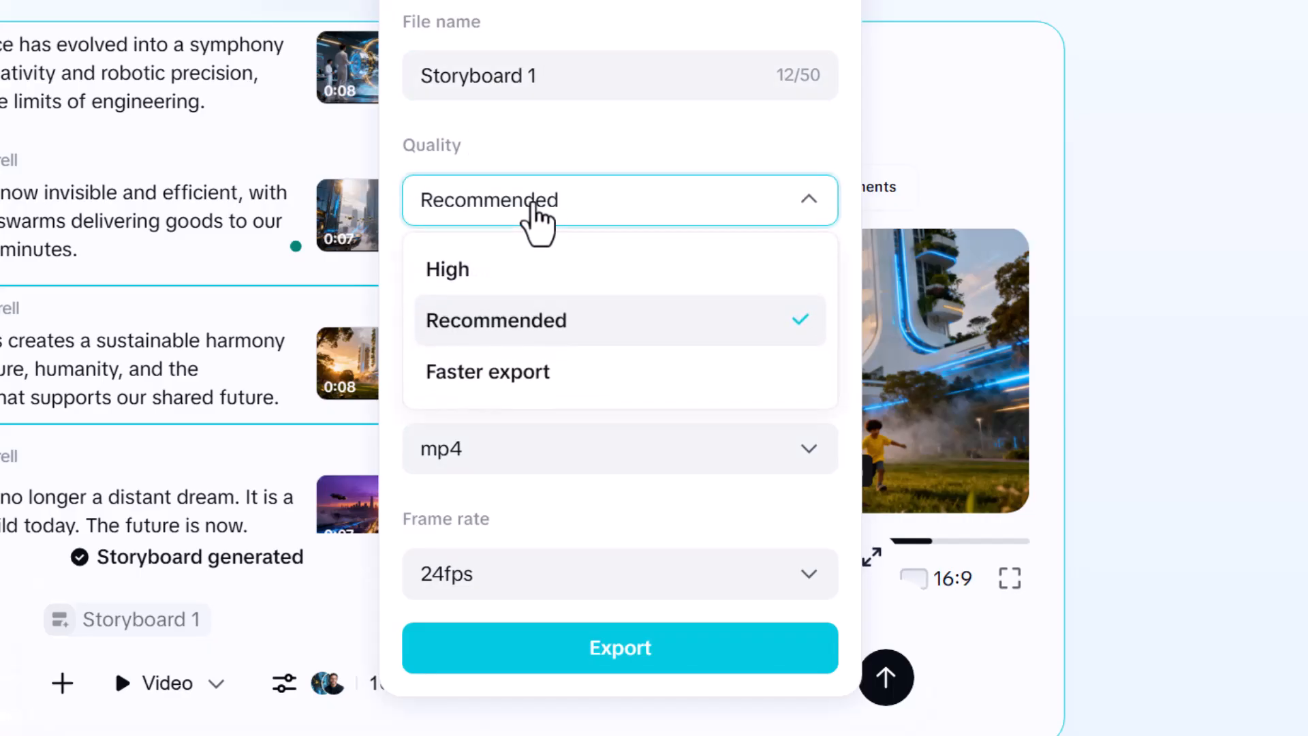
pyautogui.click(529, 273)
pyautogui.click(527, 337)
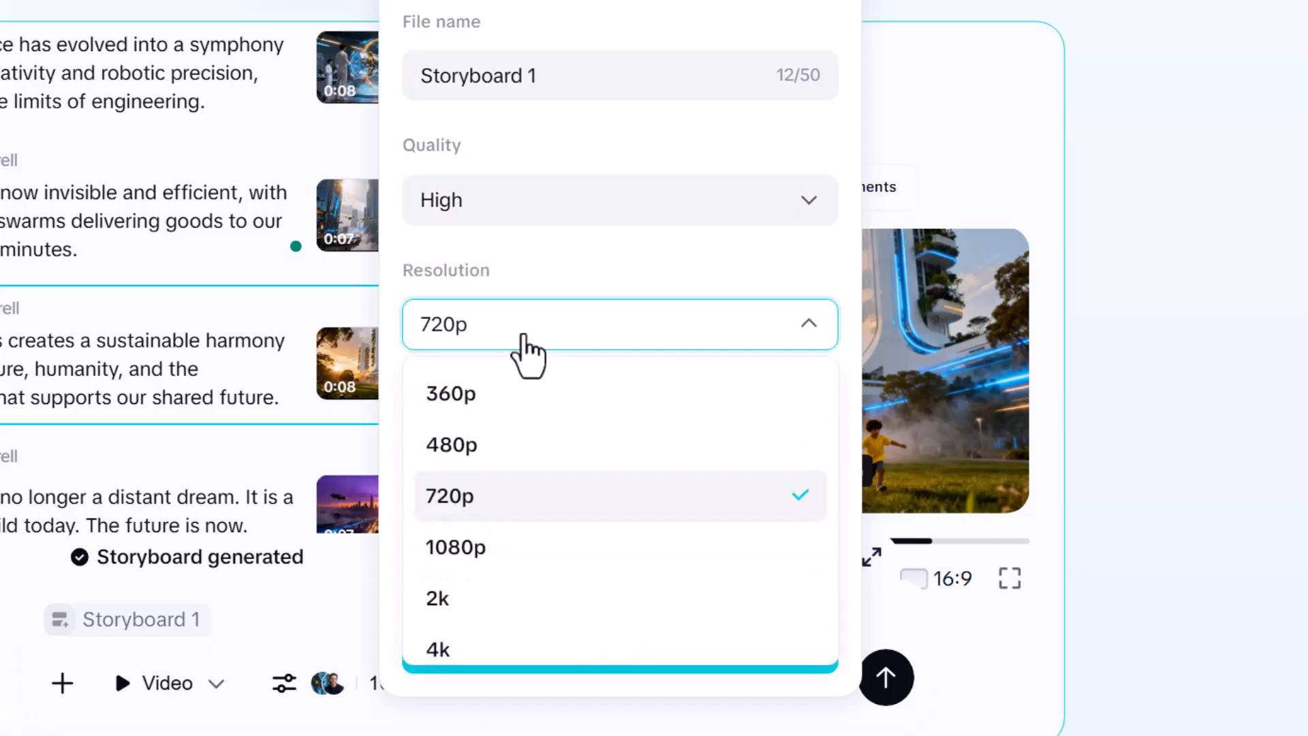
pyautogui.click(502, 549)
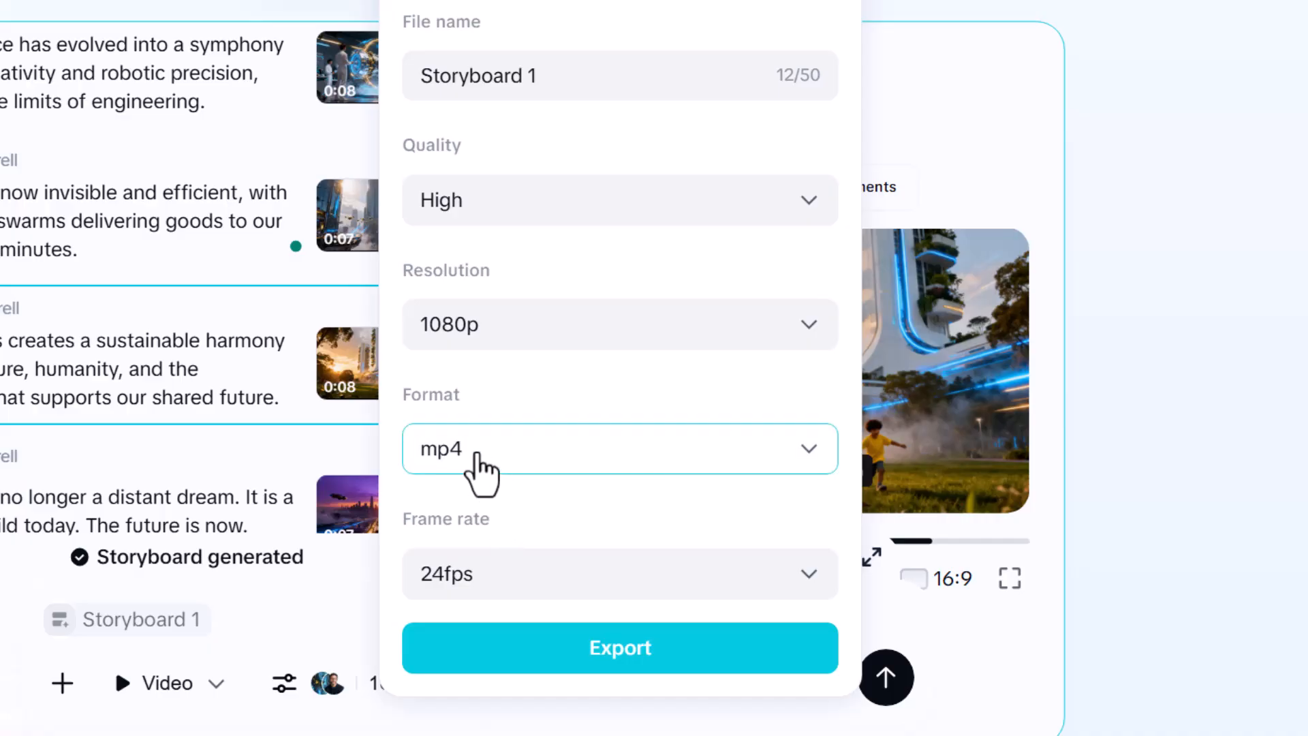
pyautogui.click(479, 457)
pyautogui.click(477, 525)
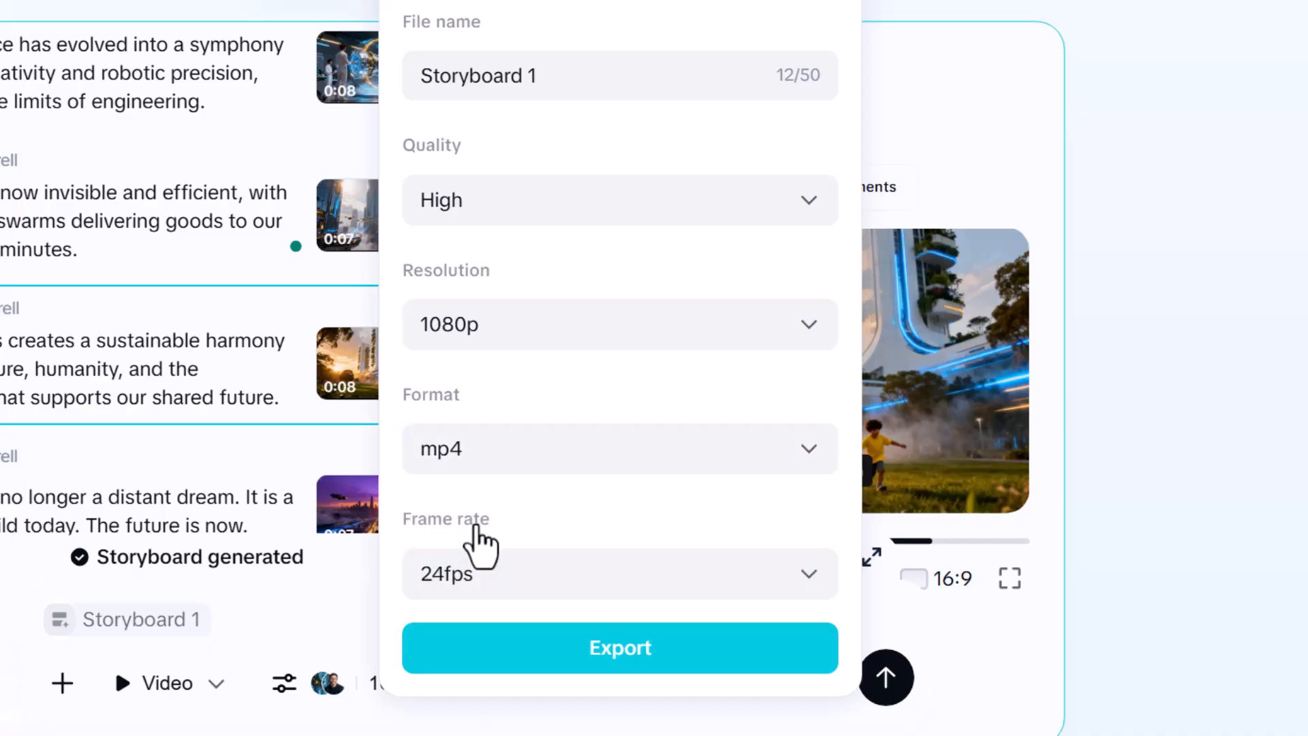
# Set the export frame rate to 30fps and export the storyboard video
pyautogui.click(542, 583)
pyautogui.click(543, 584)
pyautogui.click(543, 583)
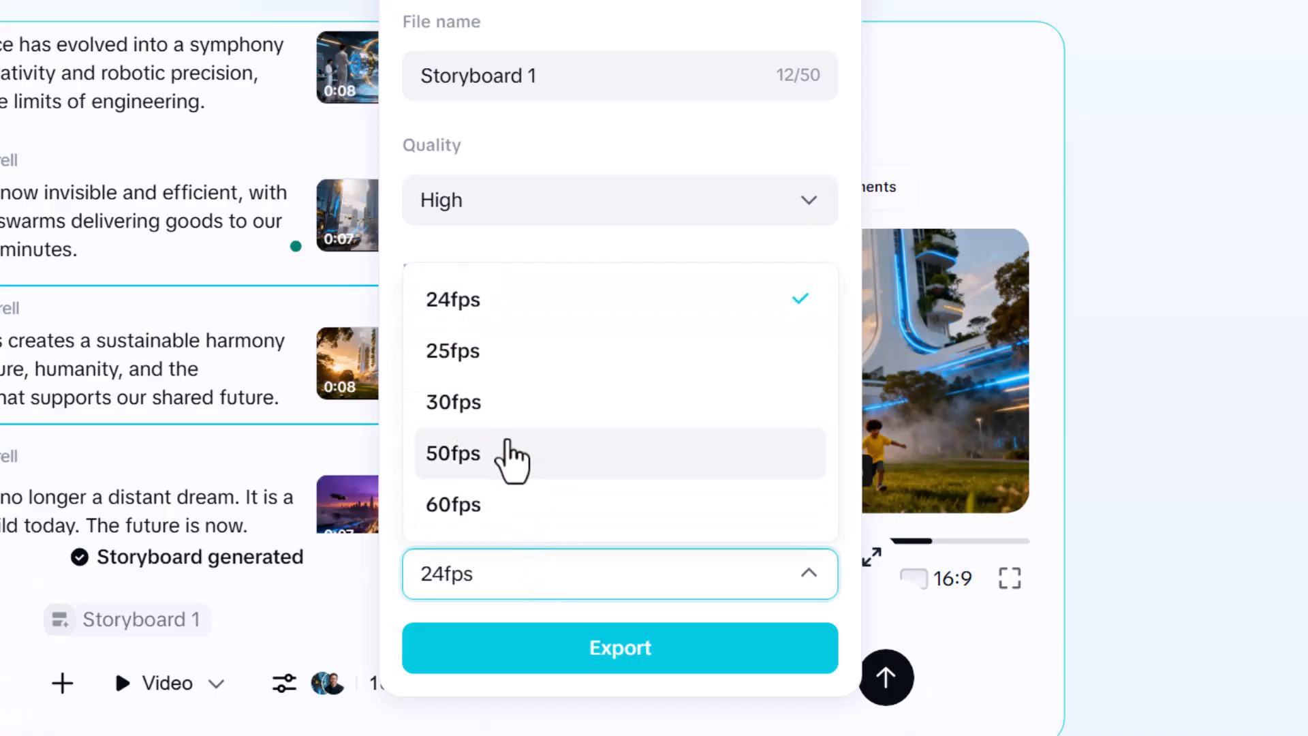
pyautogui.click(500, 412)
pyautogui.click(552, 643)
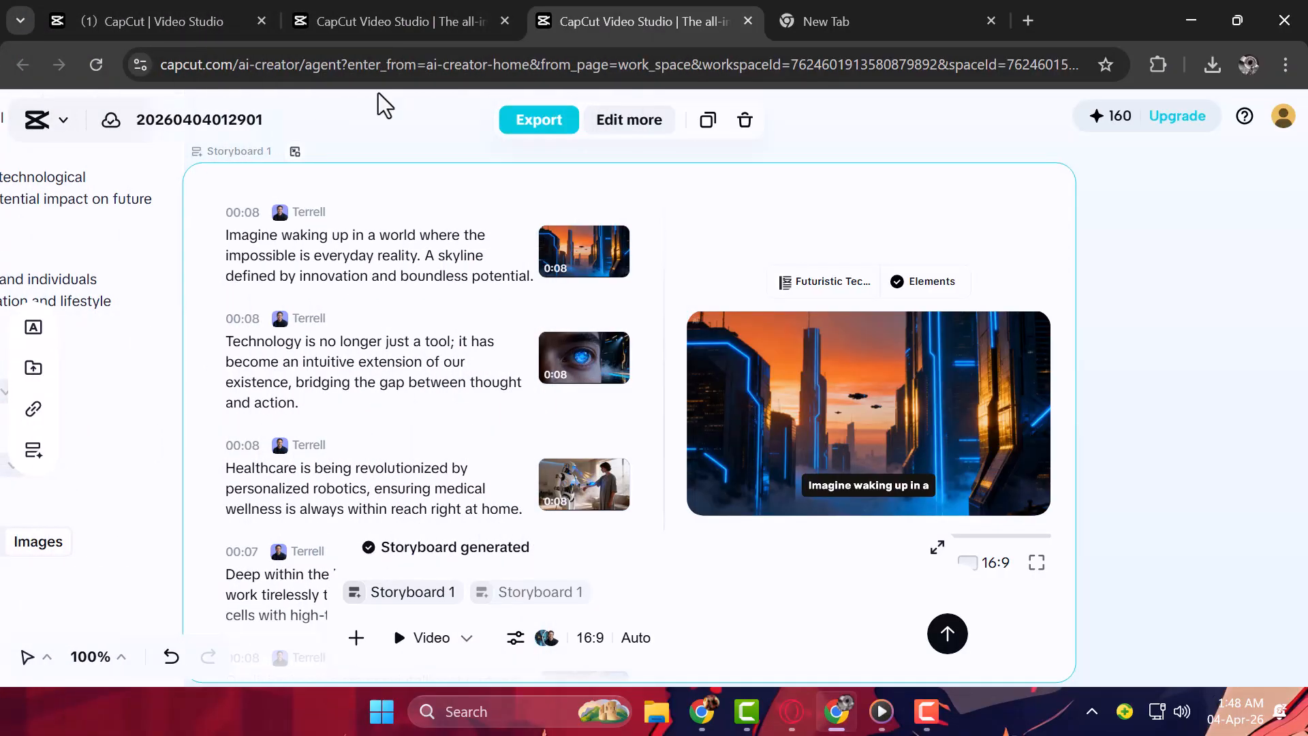
# Return to the Video Studio home page and browse the trending Inspiration examples
pyautogui.click(179, 29)
pyautogui.scroll(-5, 768, 477)
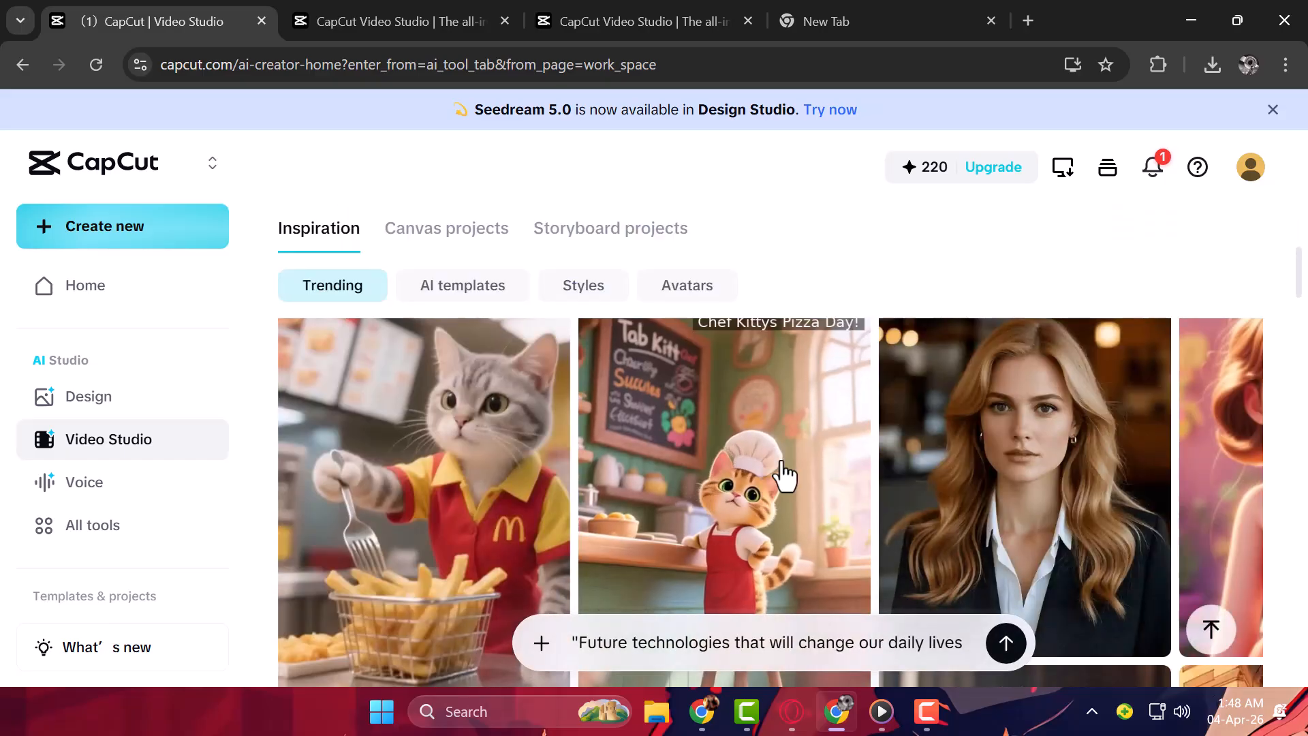